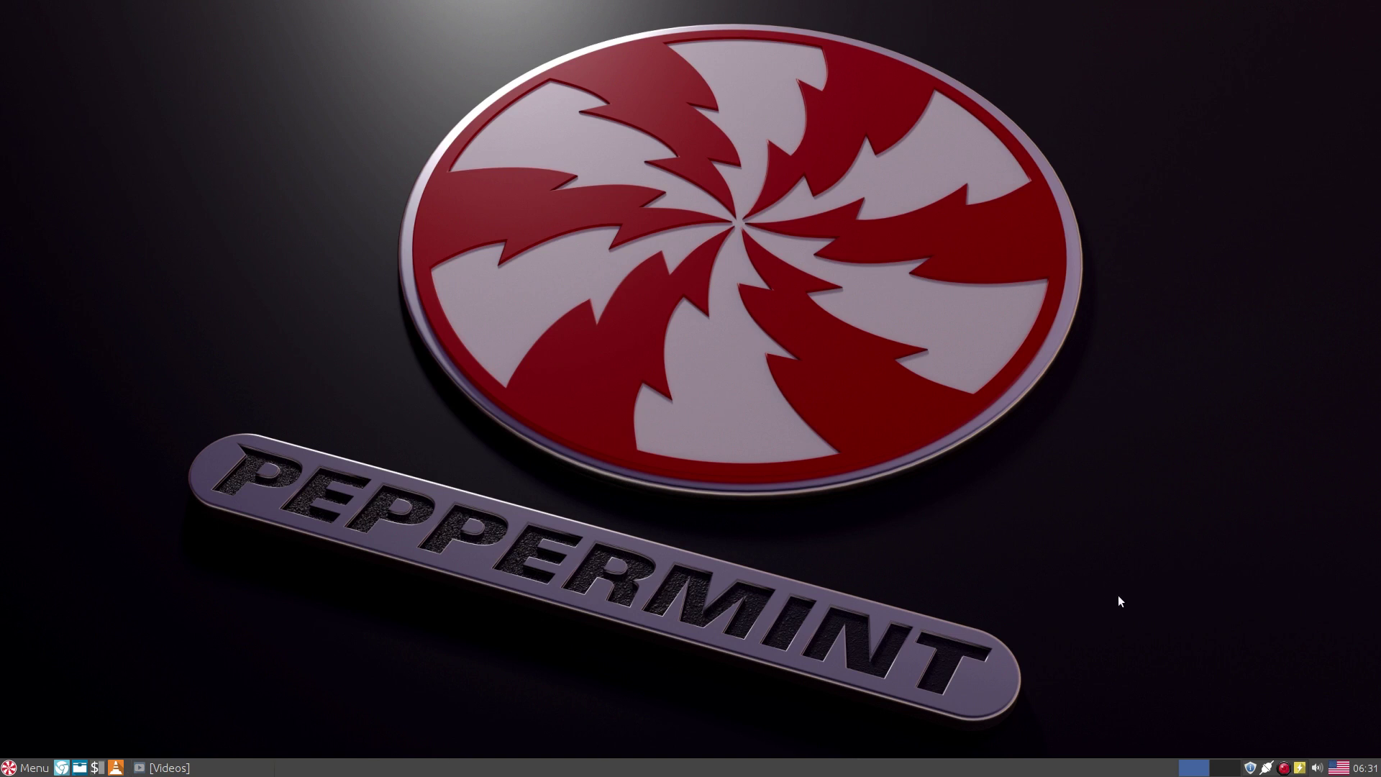
# Set the panel clock's format to 06:31:53 AM in its Properties
pyautogui.rightClick(1370, 771)
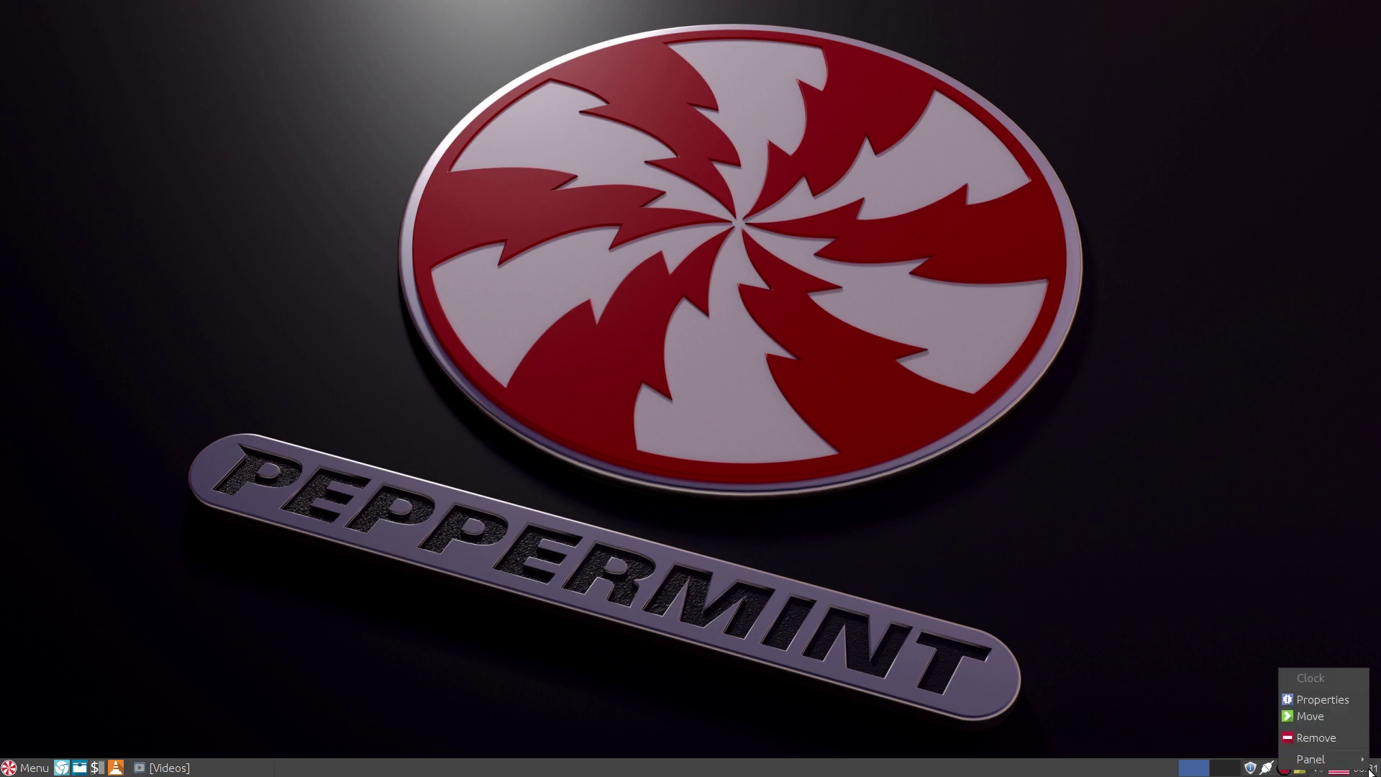
pyautogui.click(1350, 698)
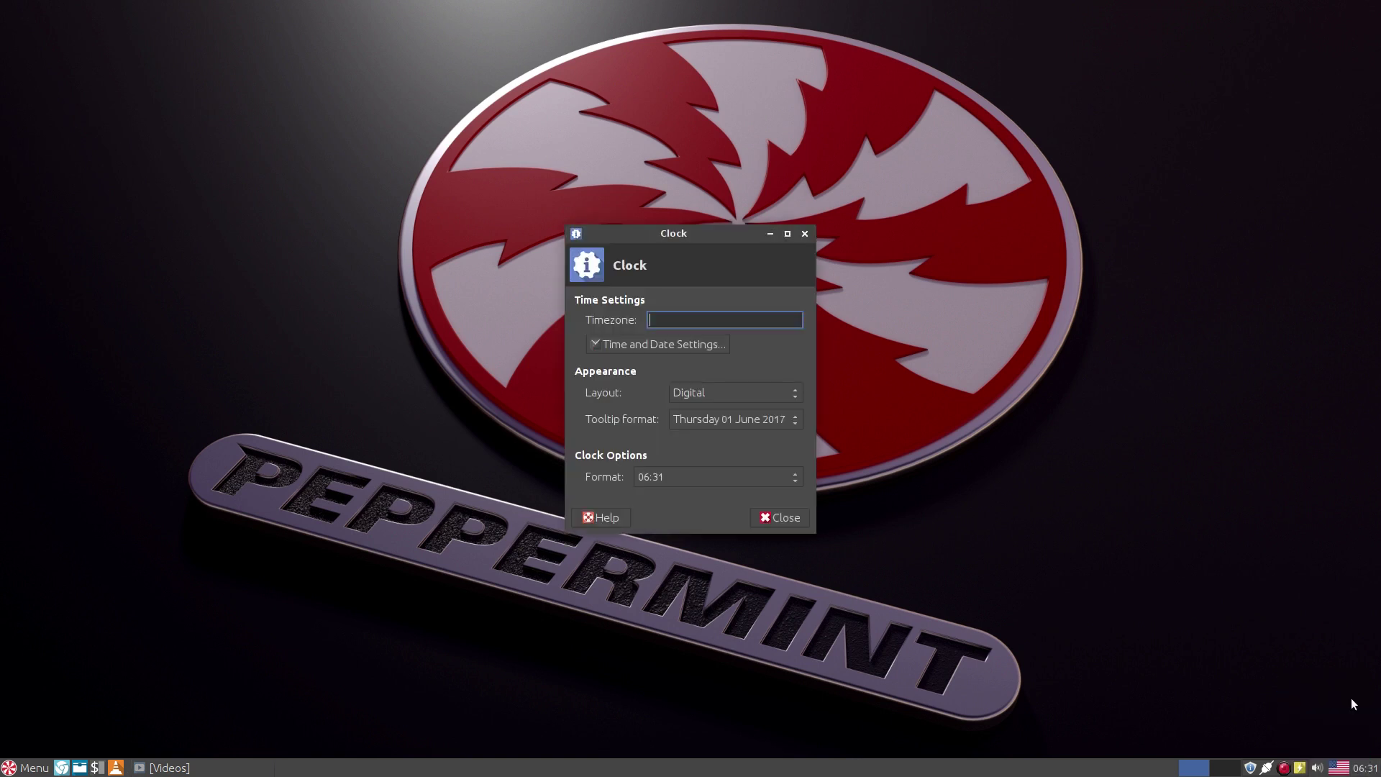
pyautogui.click(744, 478)
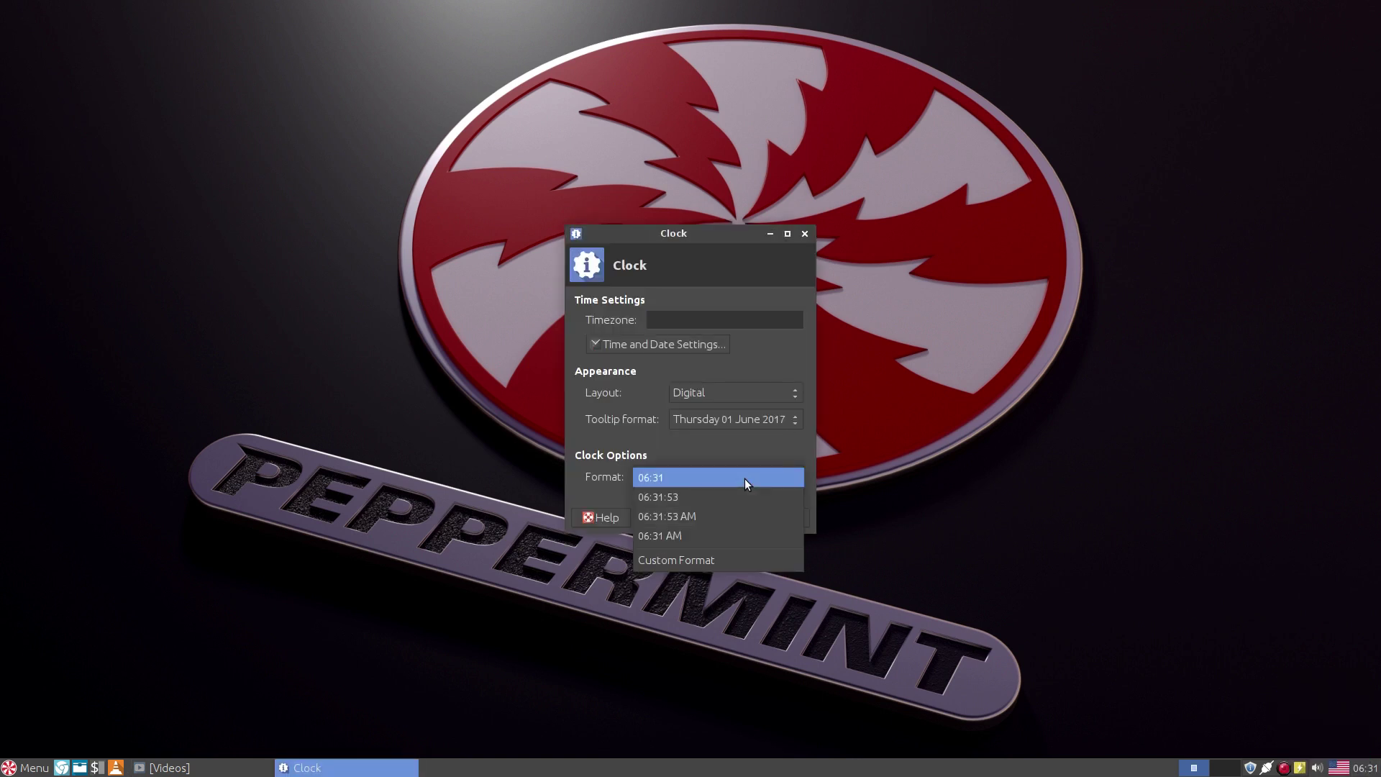
pyautogui.click(731, 512)
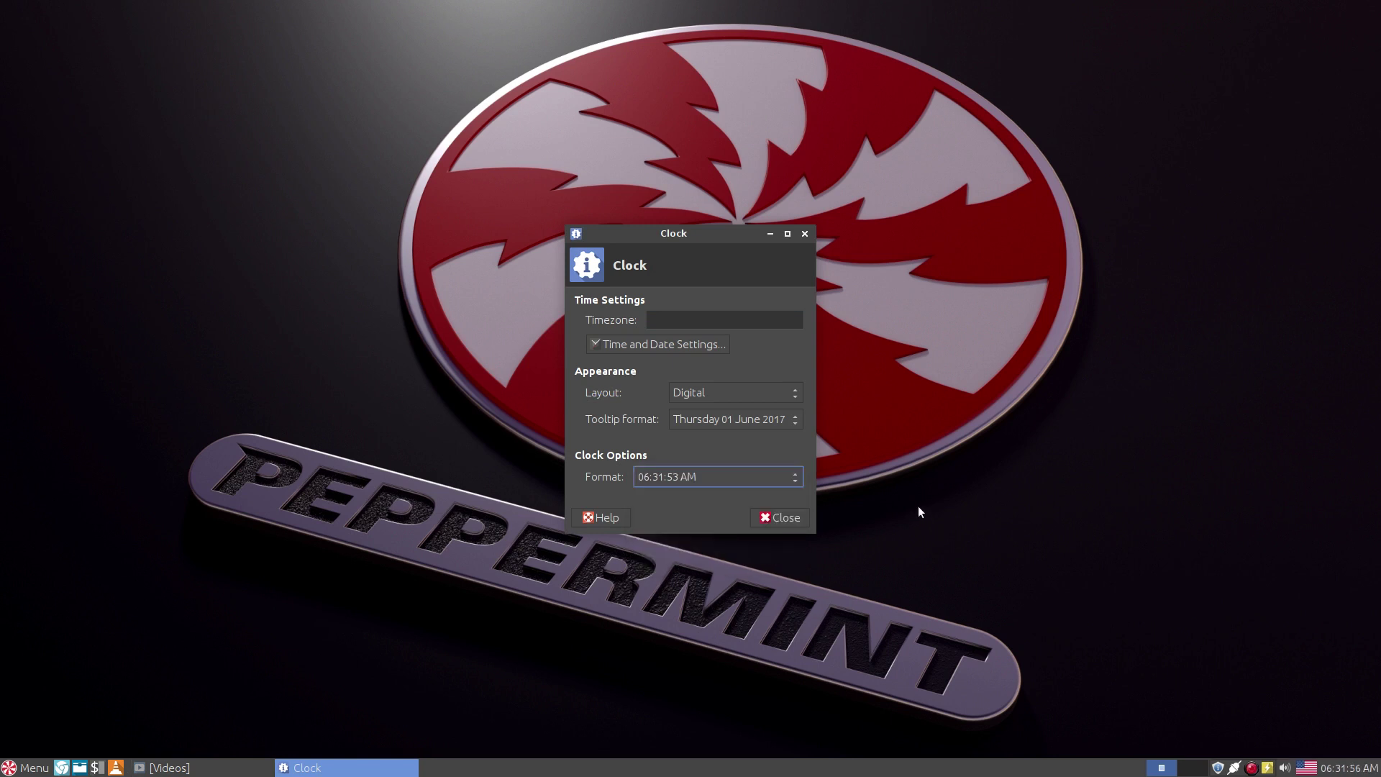
pyautogui.click(775, 517)
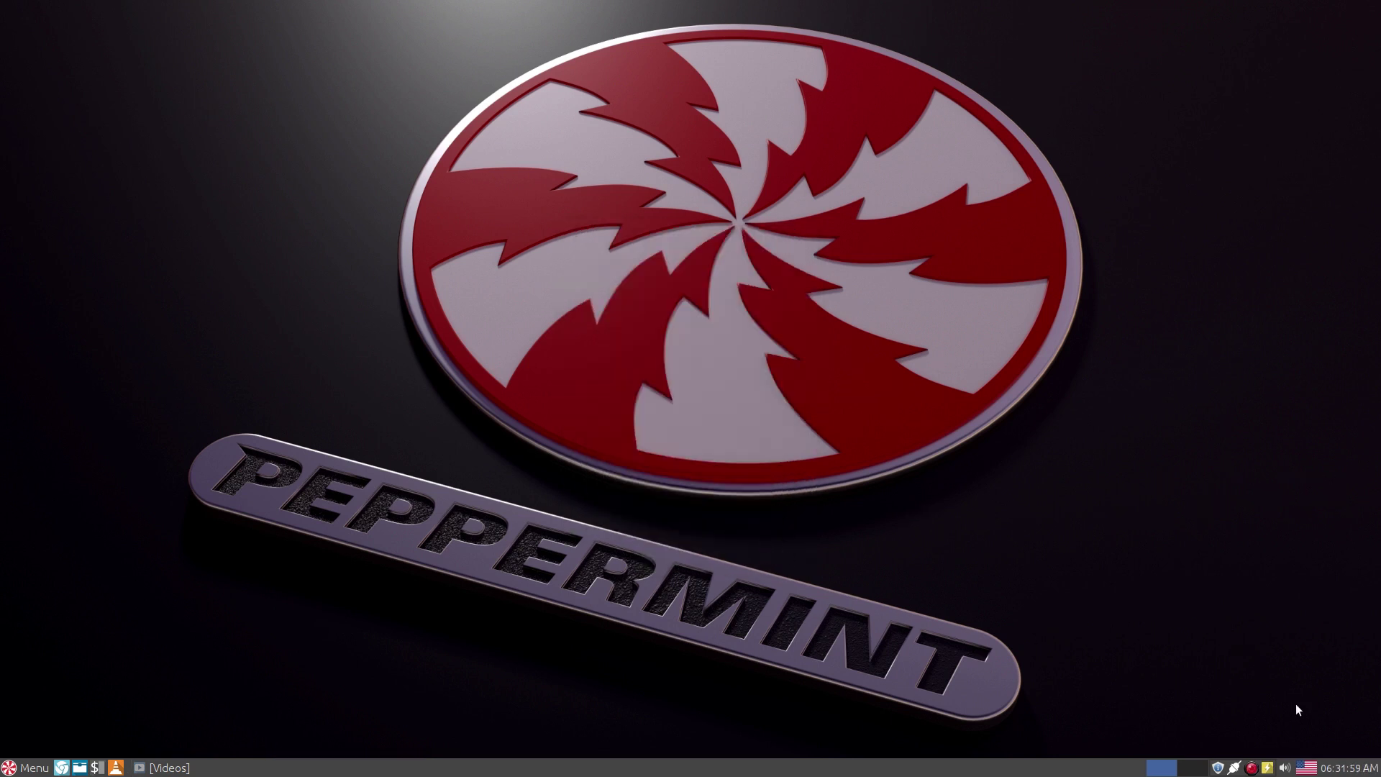
# Uncheck Lock panel in Panel Preferences and drag the panel to the top screen edge
pyautogui.rightClick(1122, 771)
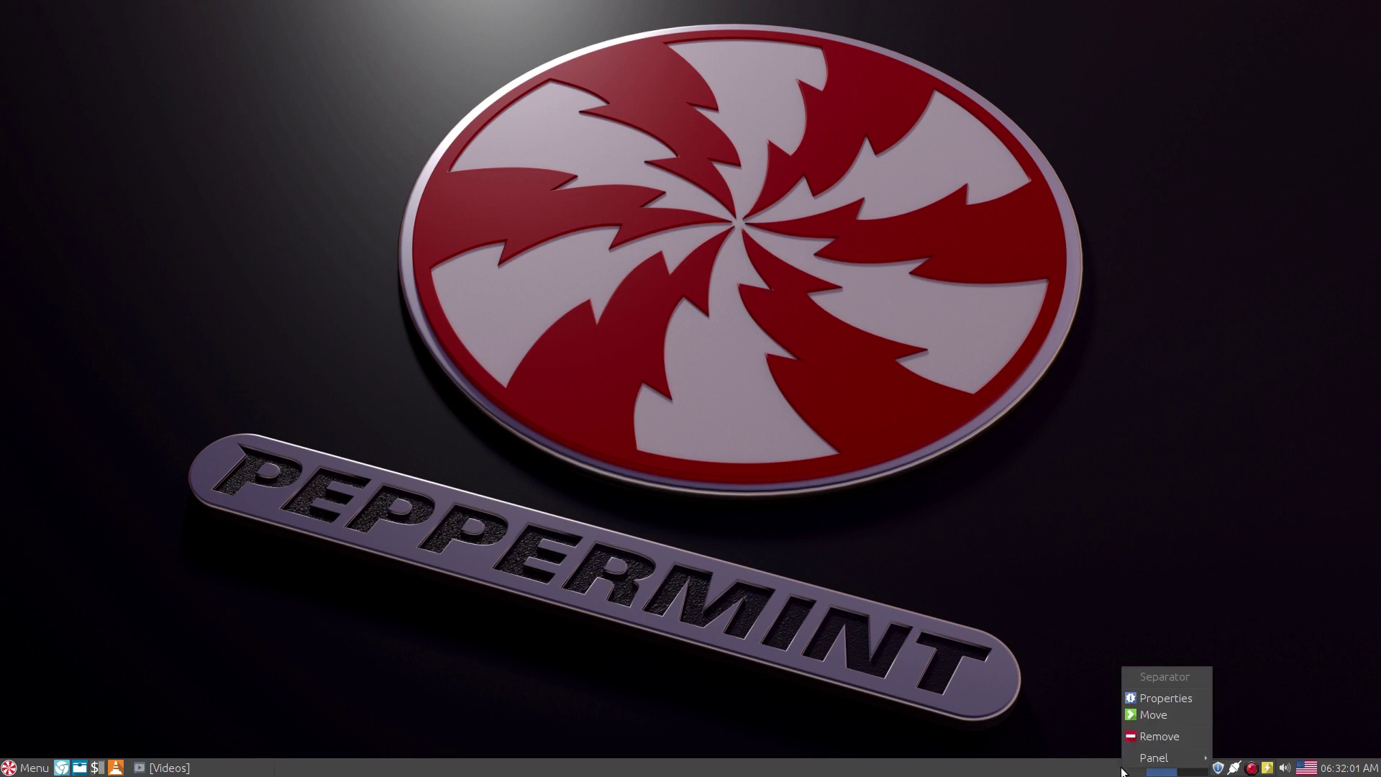
pyautogui.moveTo(1131, 761)
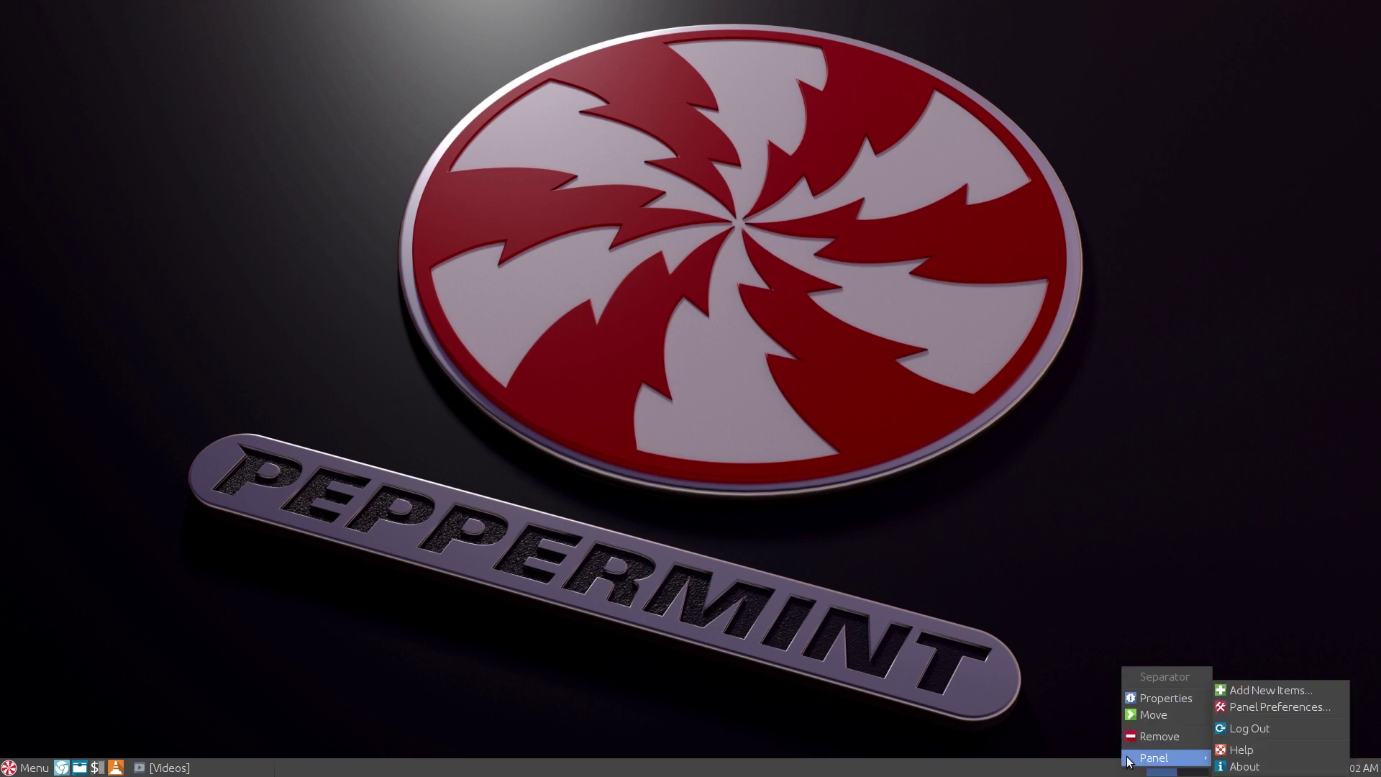
pyautogui.click(1240, 705)
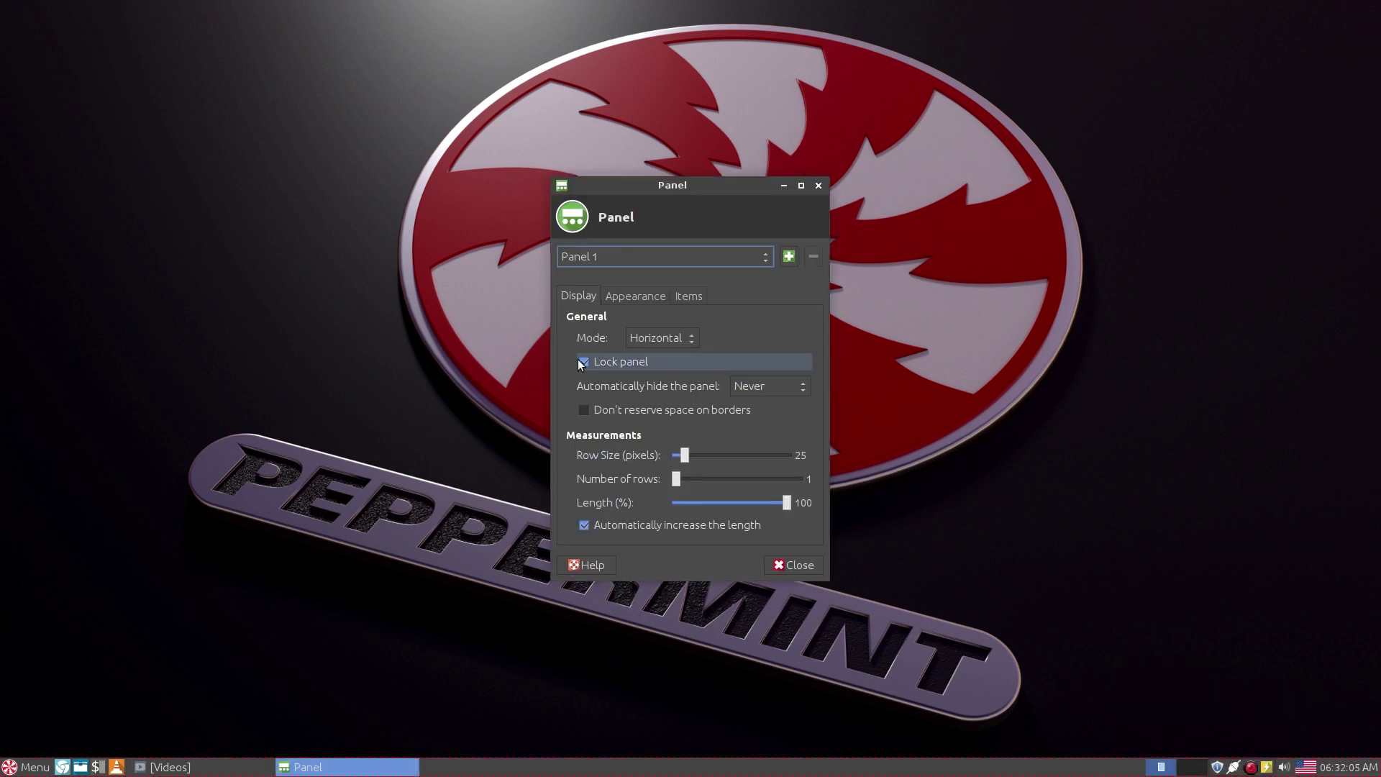
pyautogui.click(580, 360)
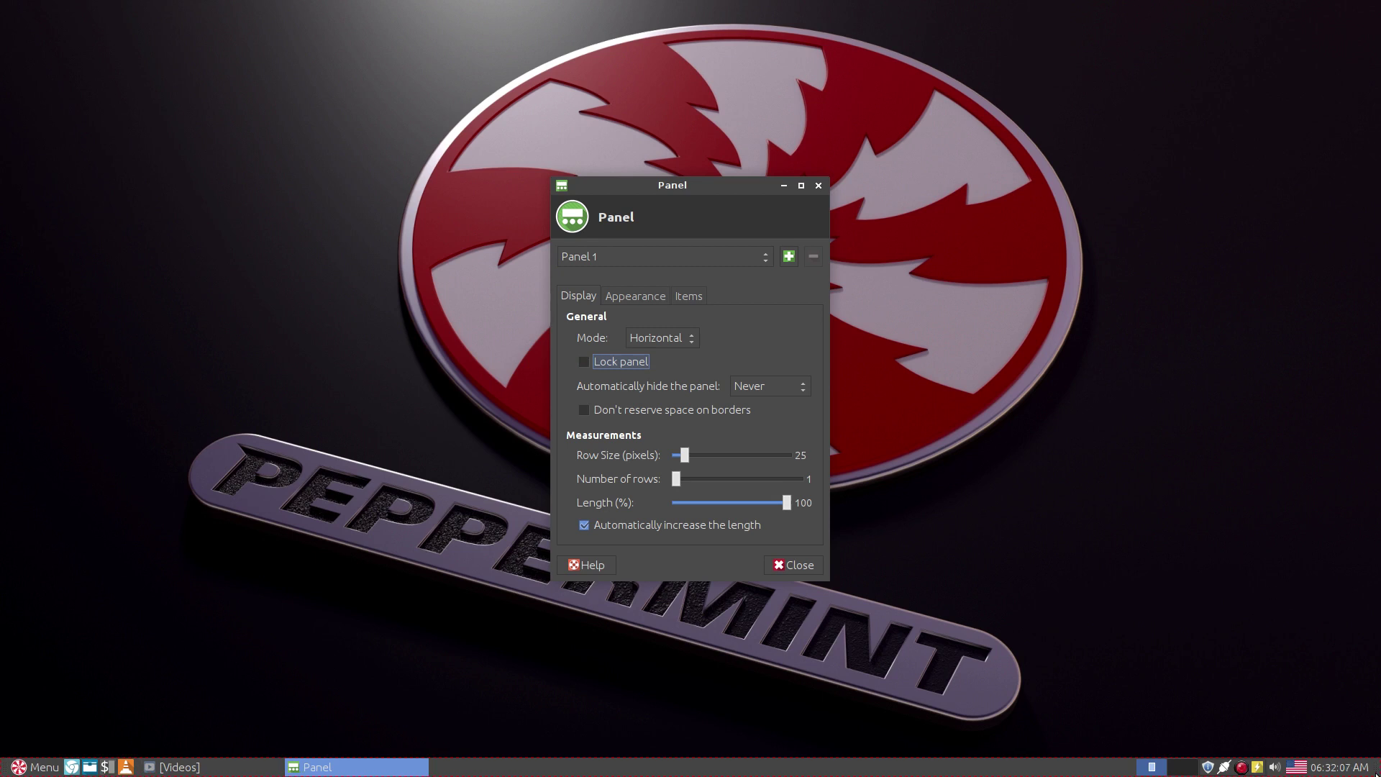
pyautogui.moveTo(1372, 772); pyautogui.dragTo(1163, 3)
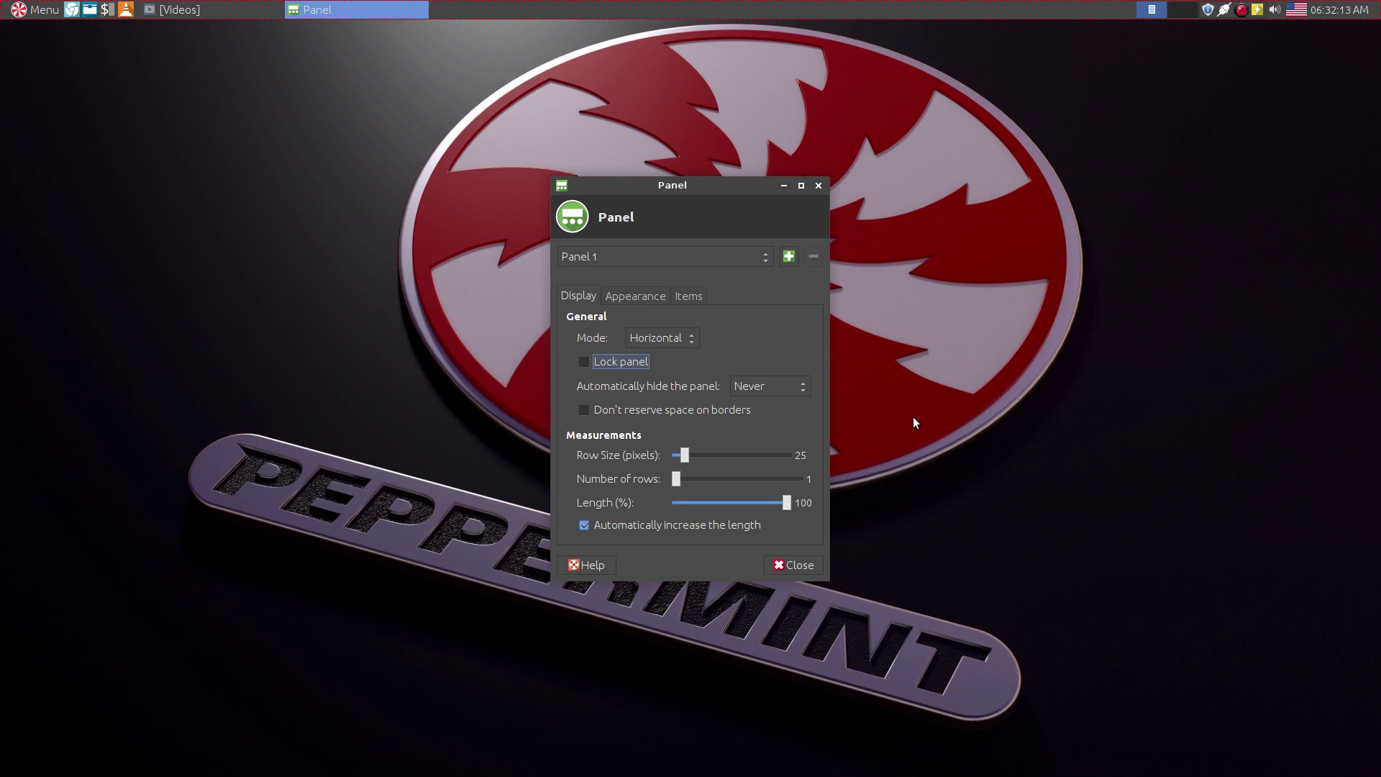
pyautogui.click(786, 563)
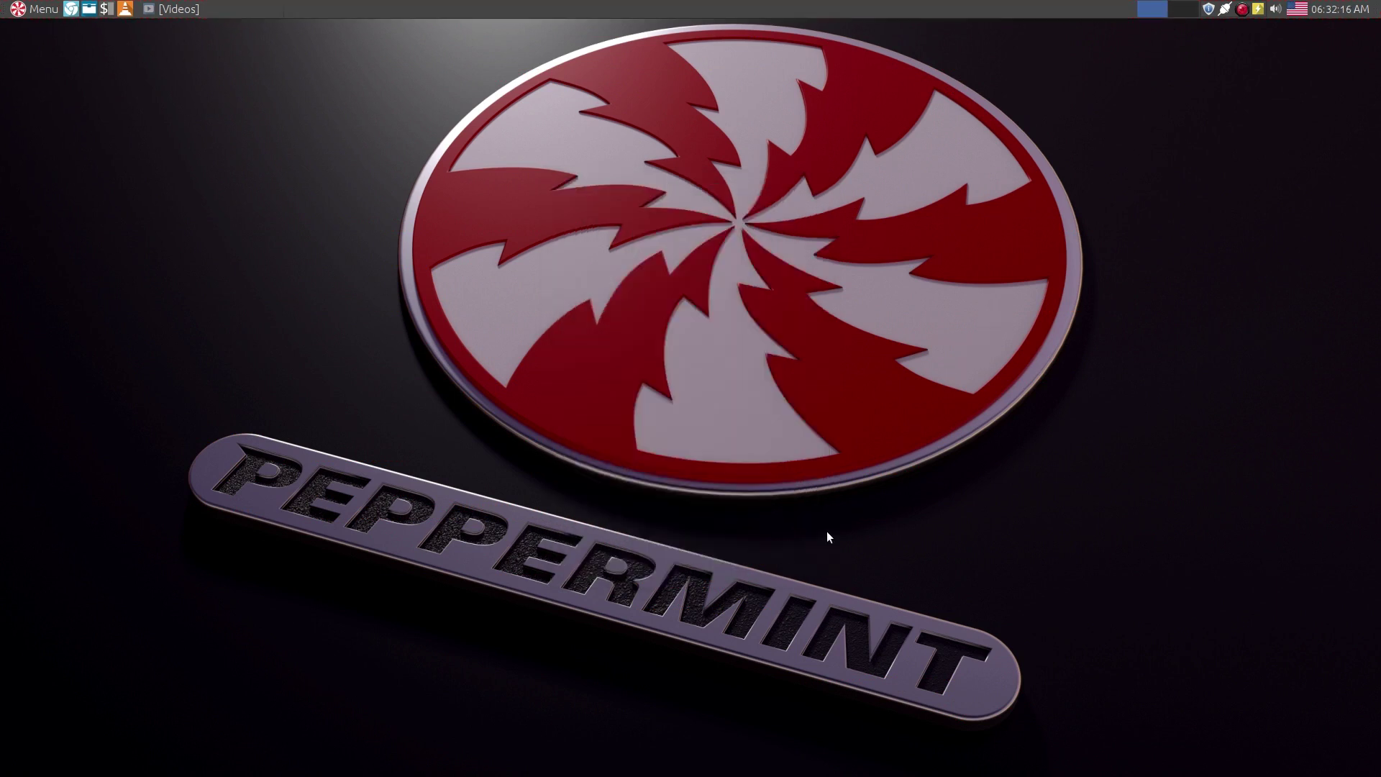
# Remove the Keyboard Layouts flag indicator from the tray, confirming the removal
pyautogui.rightClick(1299, 11)
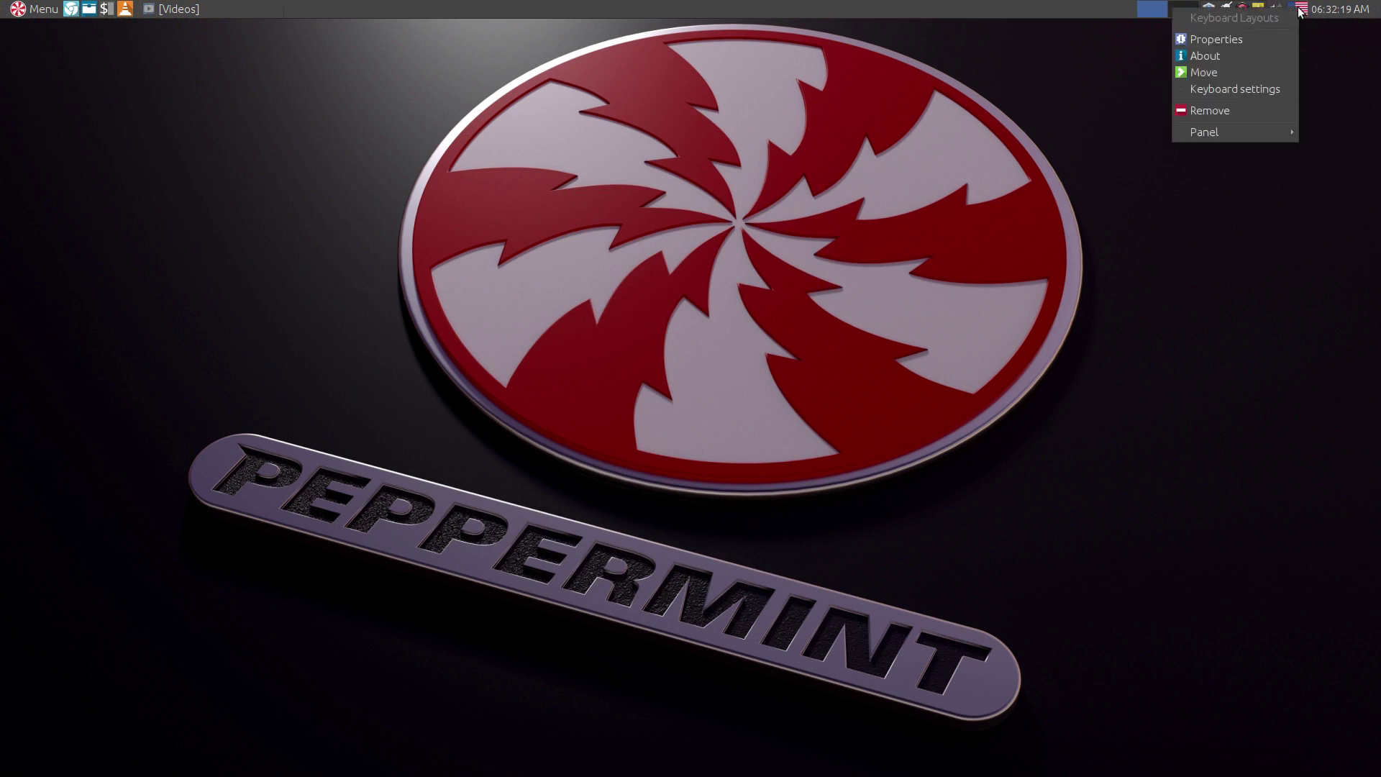
pyautogui.click(1218, 112)
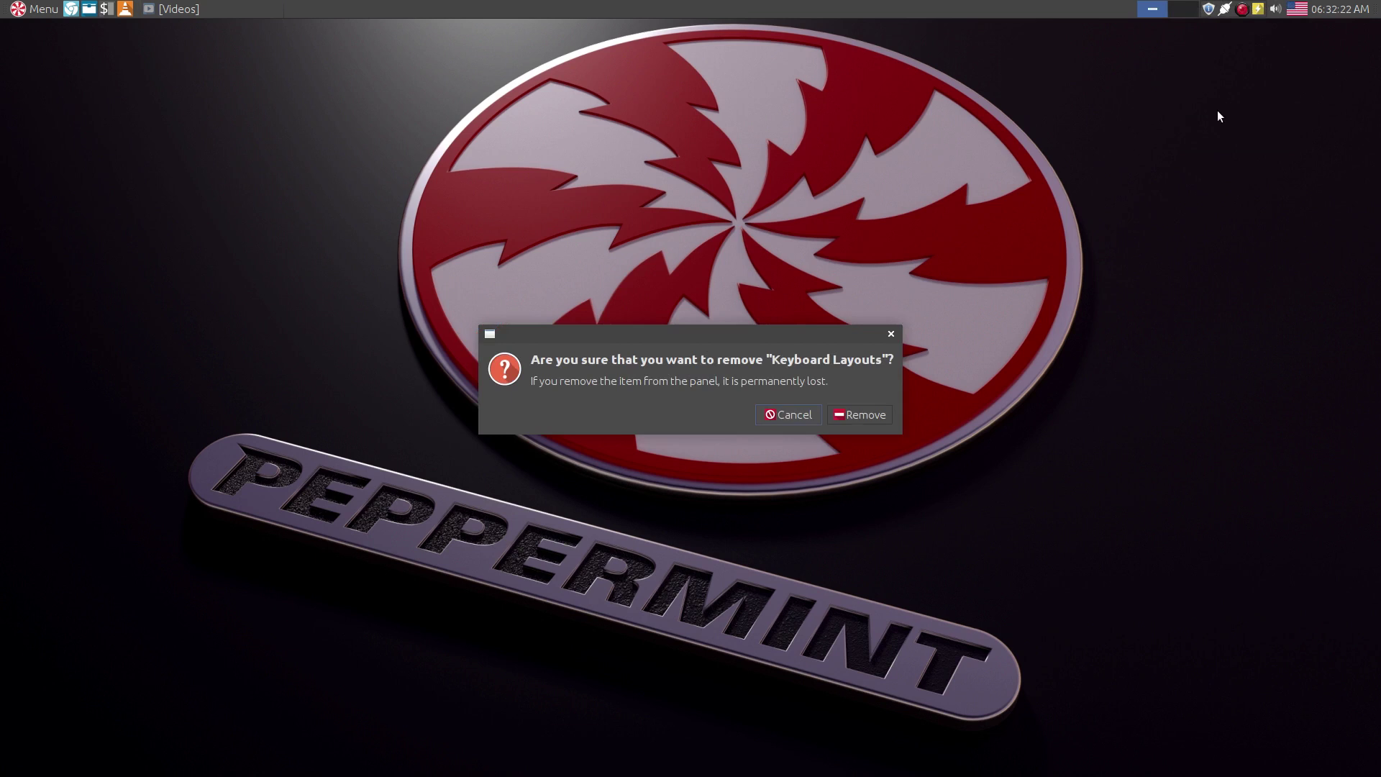
pyautogui.click(859, 420)
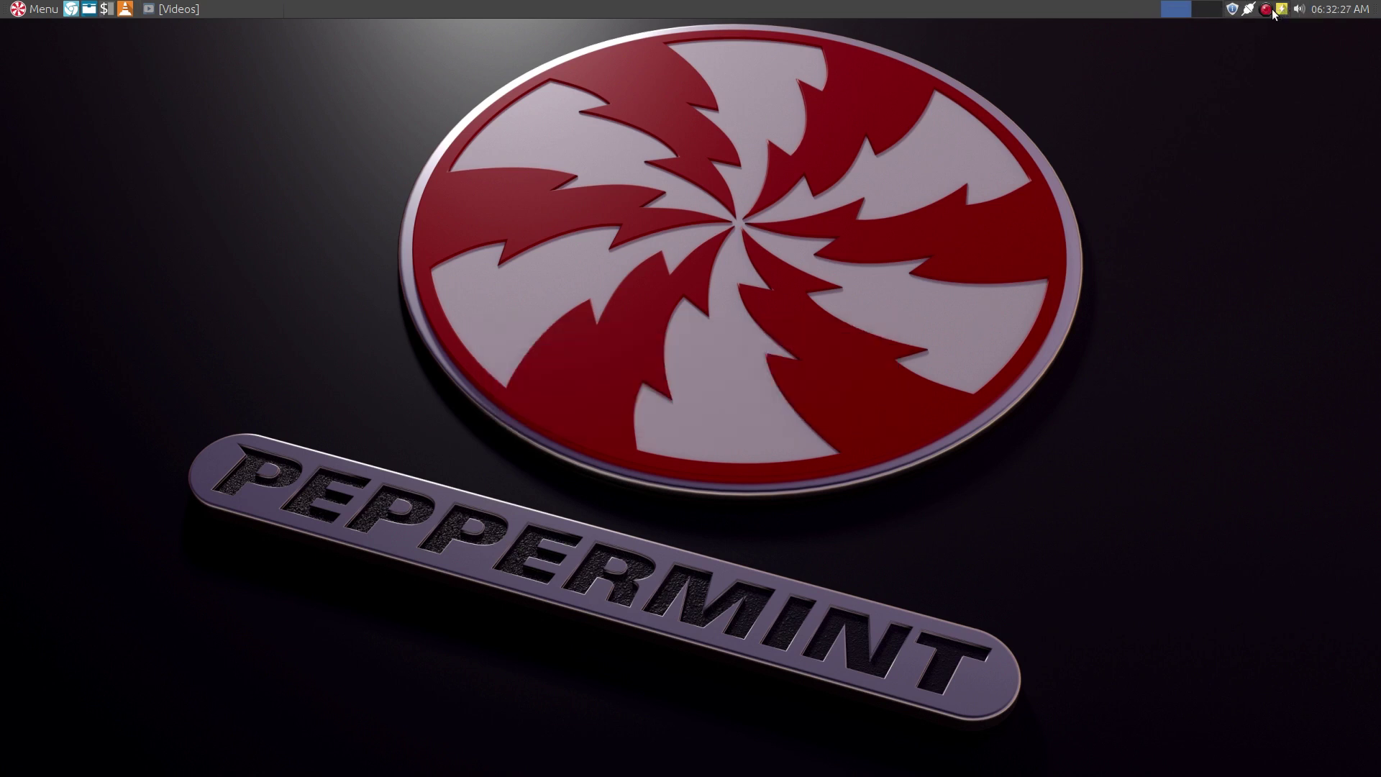
# Switch to workspace 2 and back to workspace 1
pyautogui.click(1217, 9)
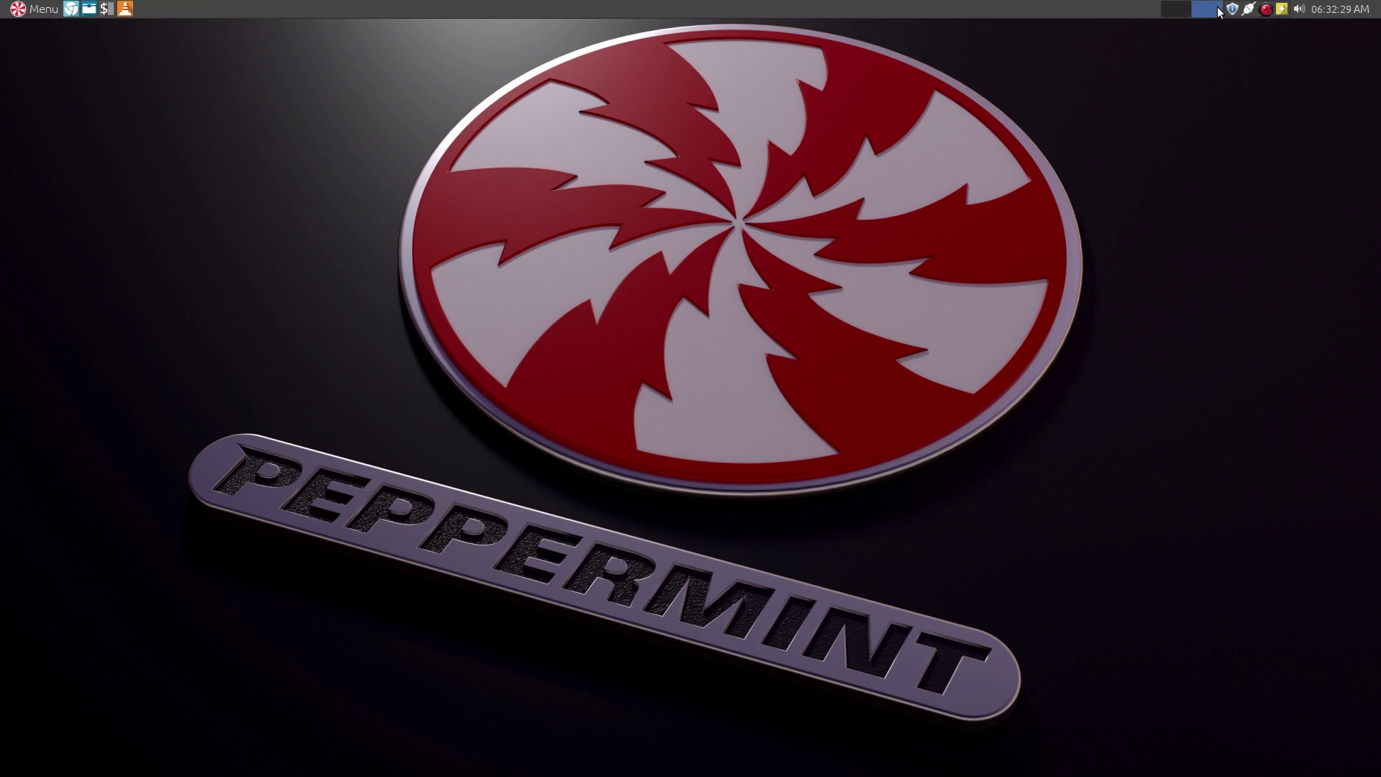
pyautogui.click(1188, 10)
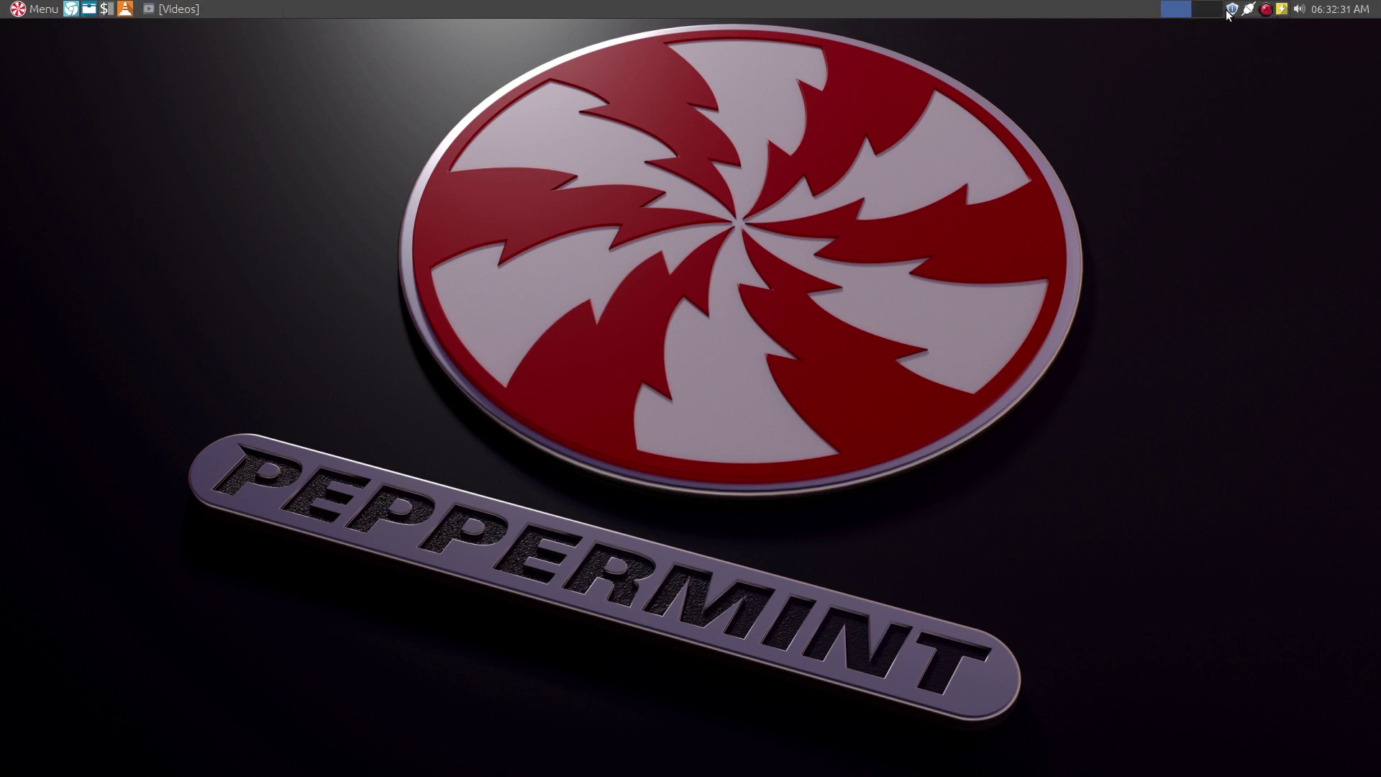
pyautogui.moveTo(1232, 11)
pyautogui.click(1203, 9)
pyautogui.click(1182, 8)
pyautogui.click(1206, 9)
pyautogui.click(1170, 9)
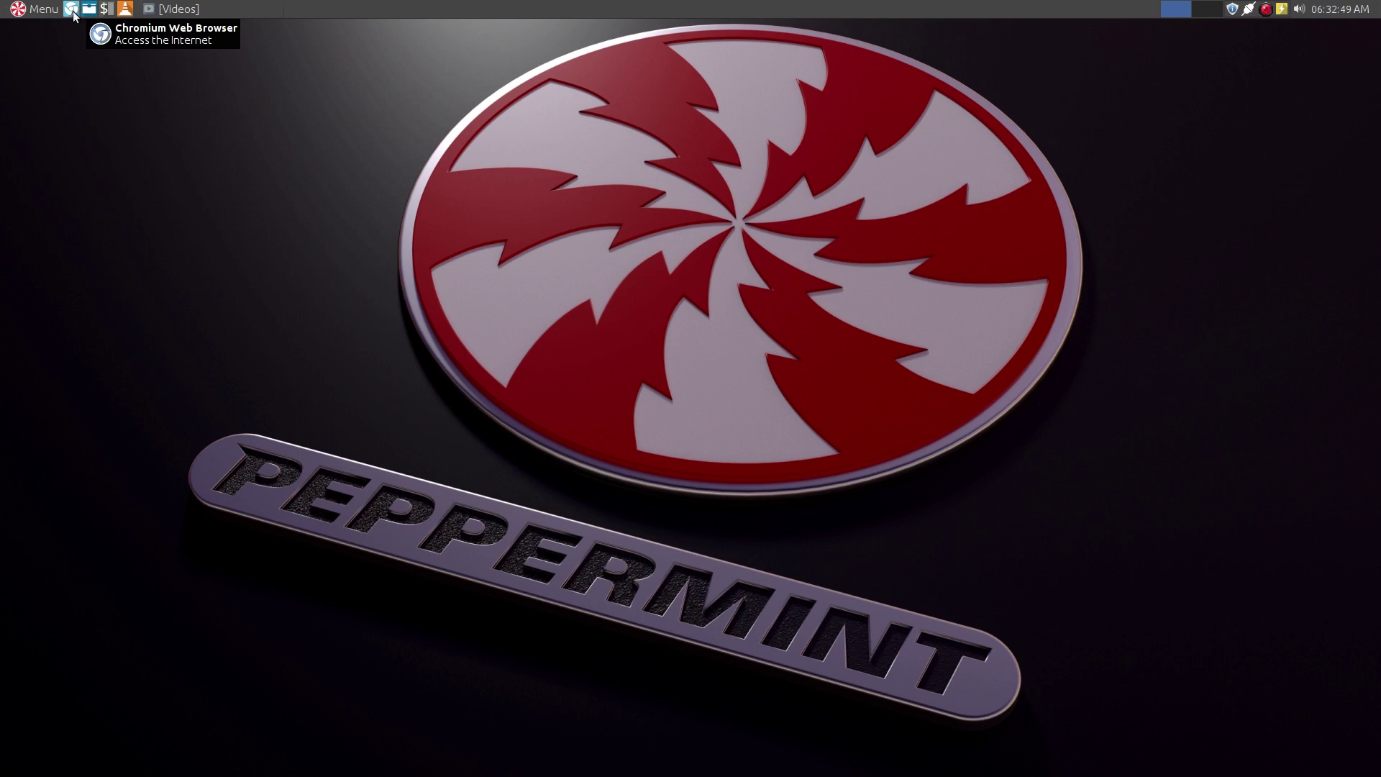
pyautogui.rightClick(579, 6)
# Remove the first two Launcher items from the Items list in Panel Preferences
pyautogui.moveTo(608, 97)
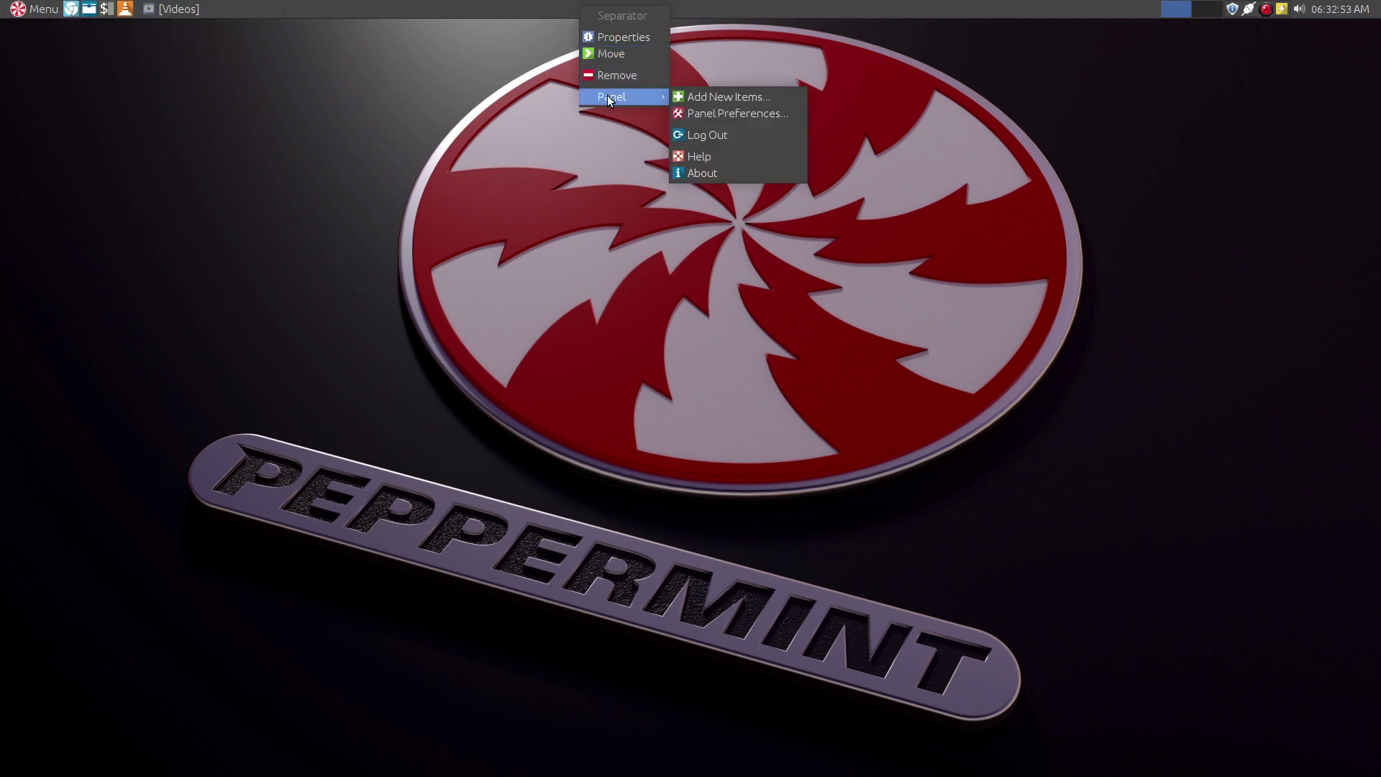
pyautogui.click(706, 114)
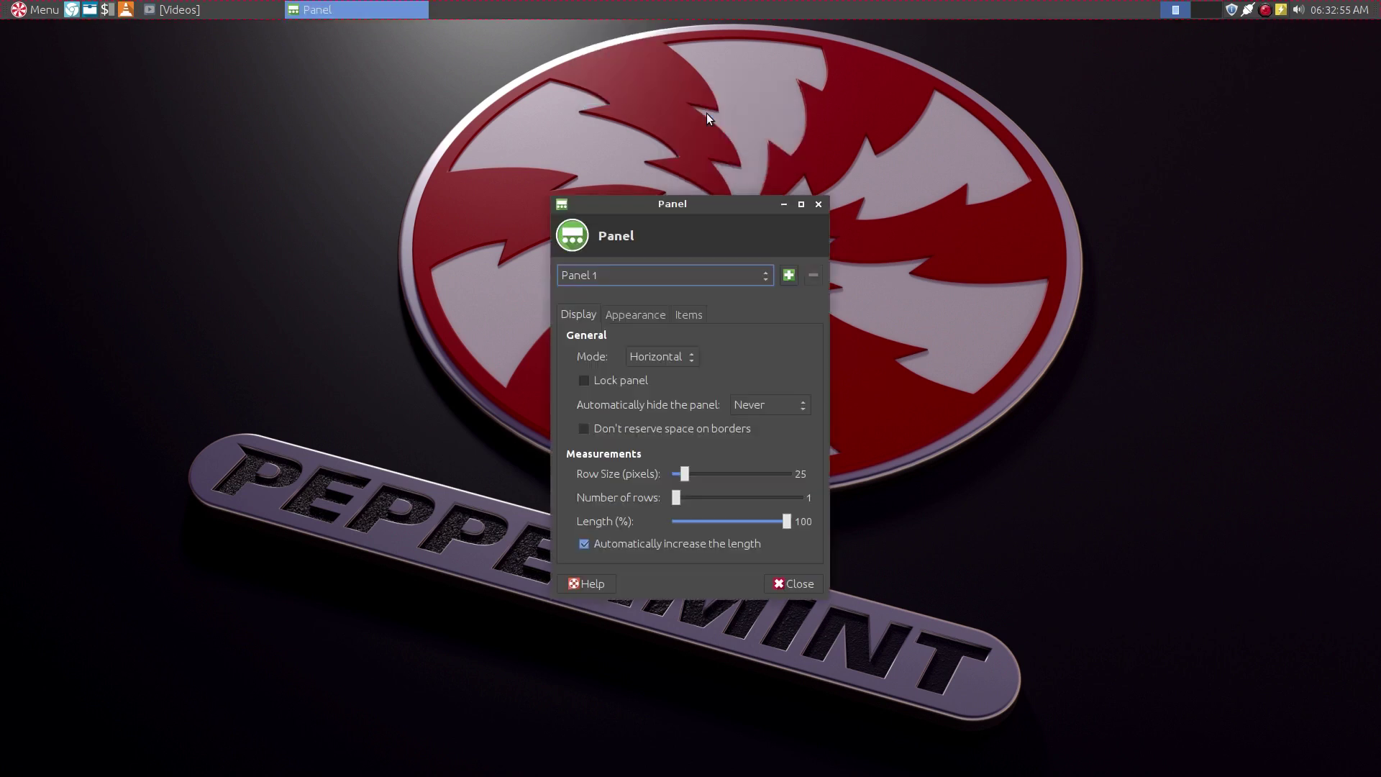
pyautogui.click(689, 314)
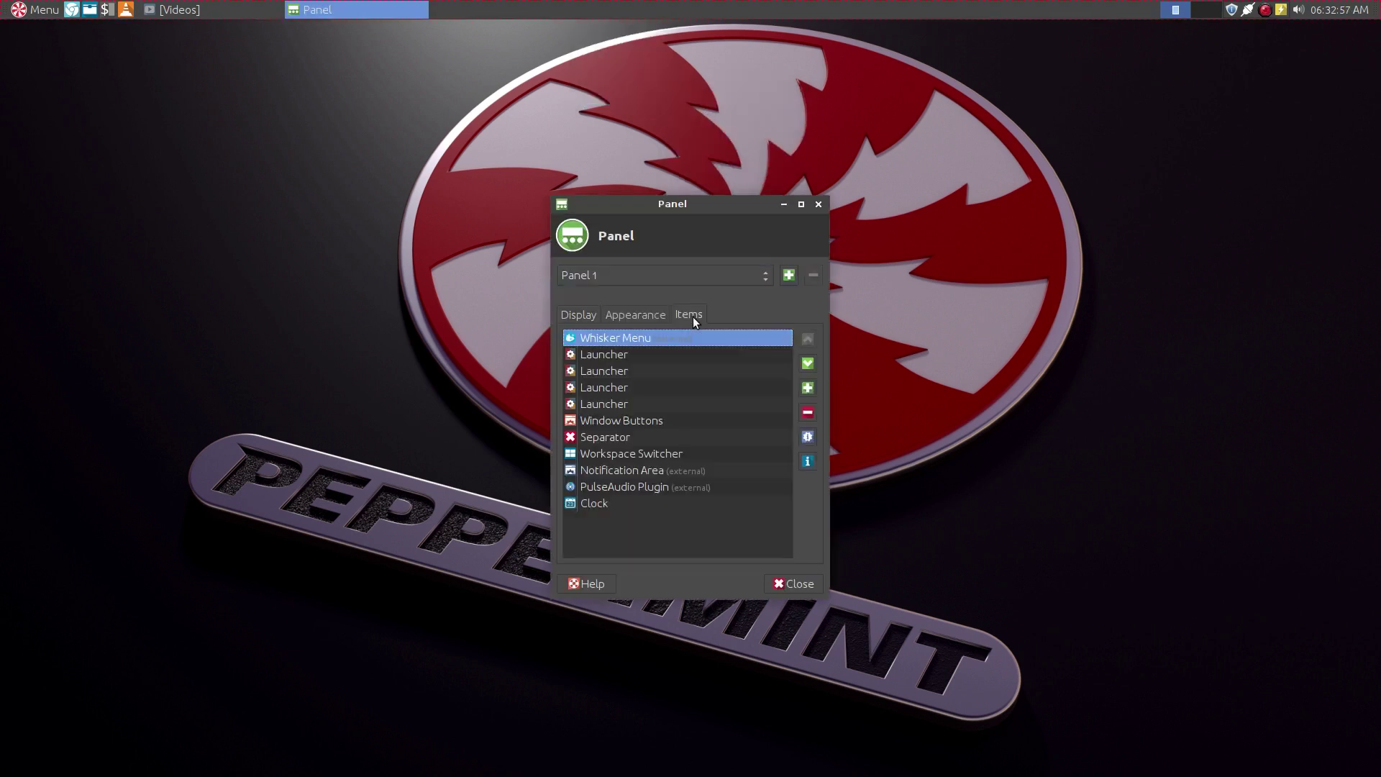
pyautogui.click(676, 358)
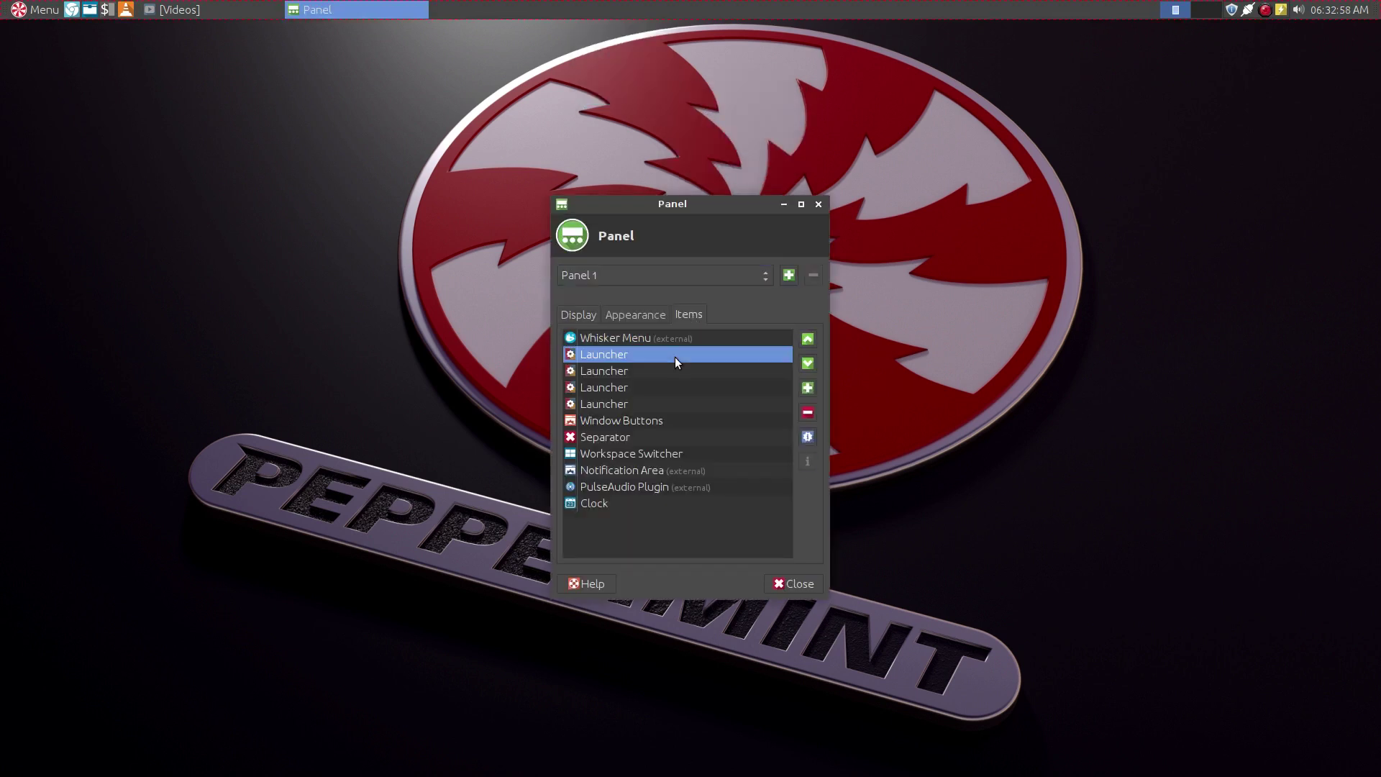
pyautogui.click(806, 413)
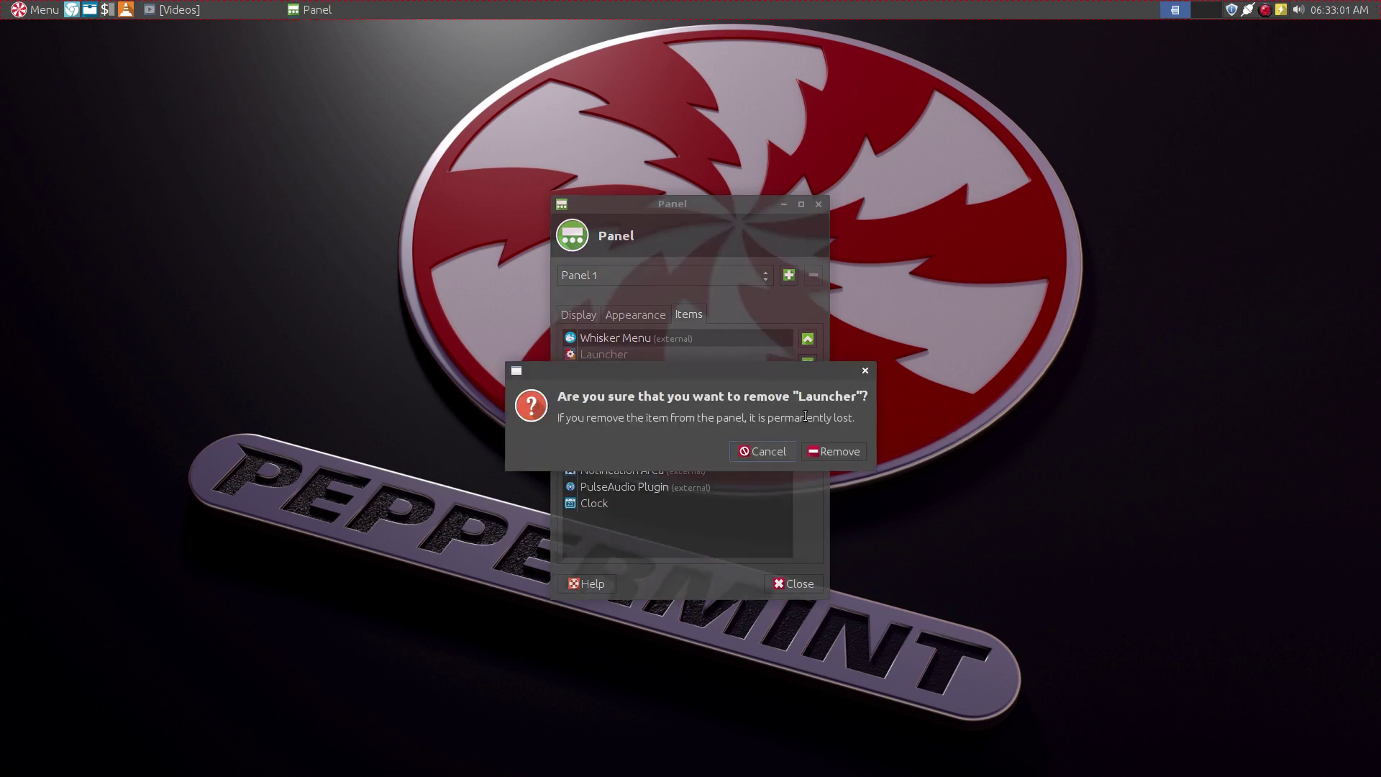
pyautogui.click(833, 450)
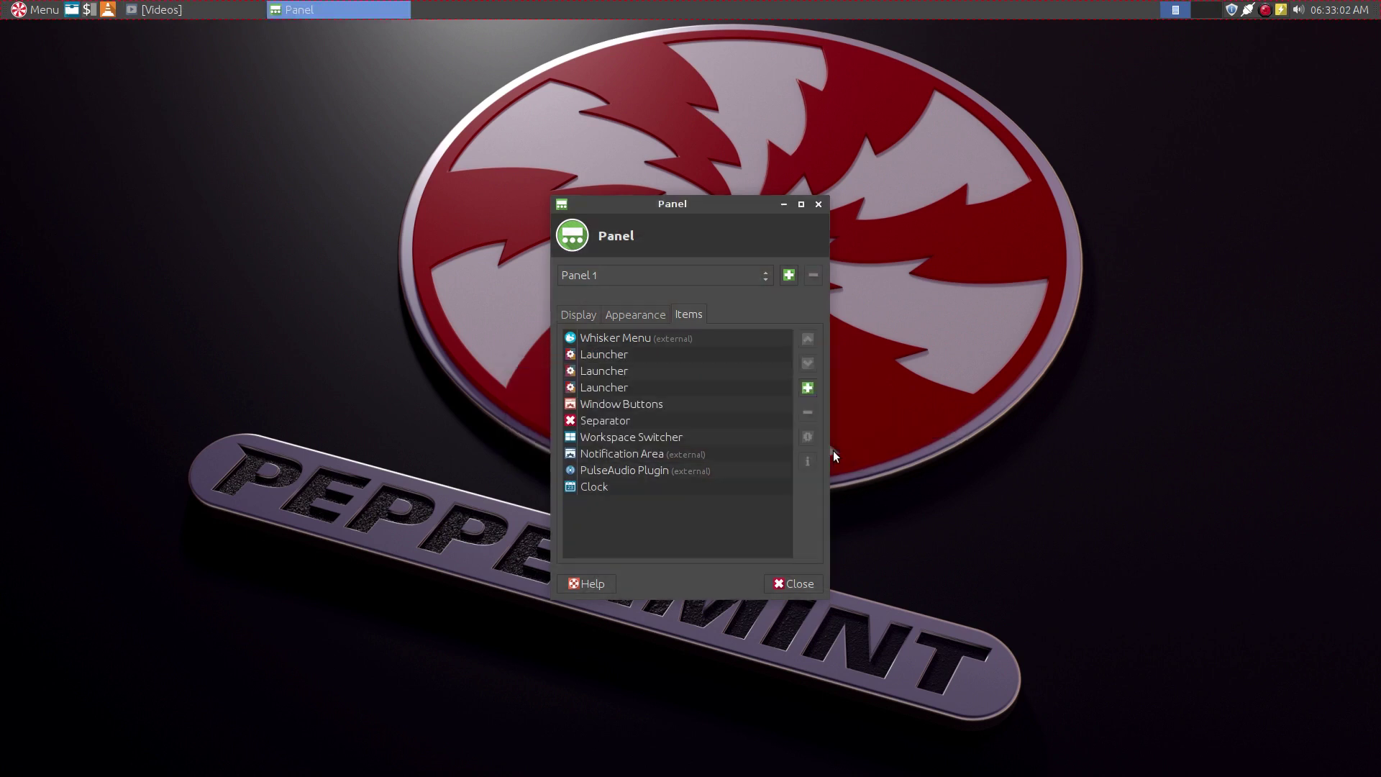
pyautogui.click(747, 360)
pyautogui.click(807, 412)
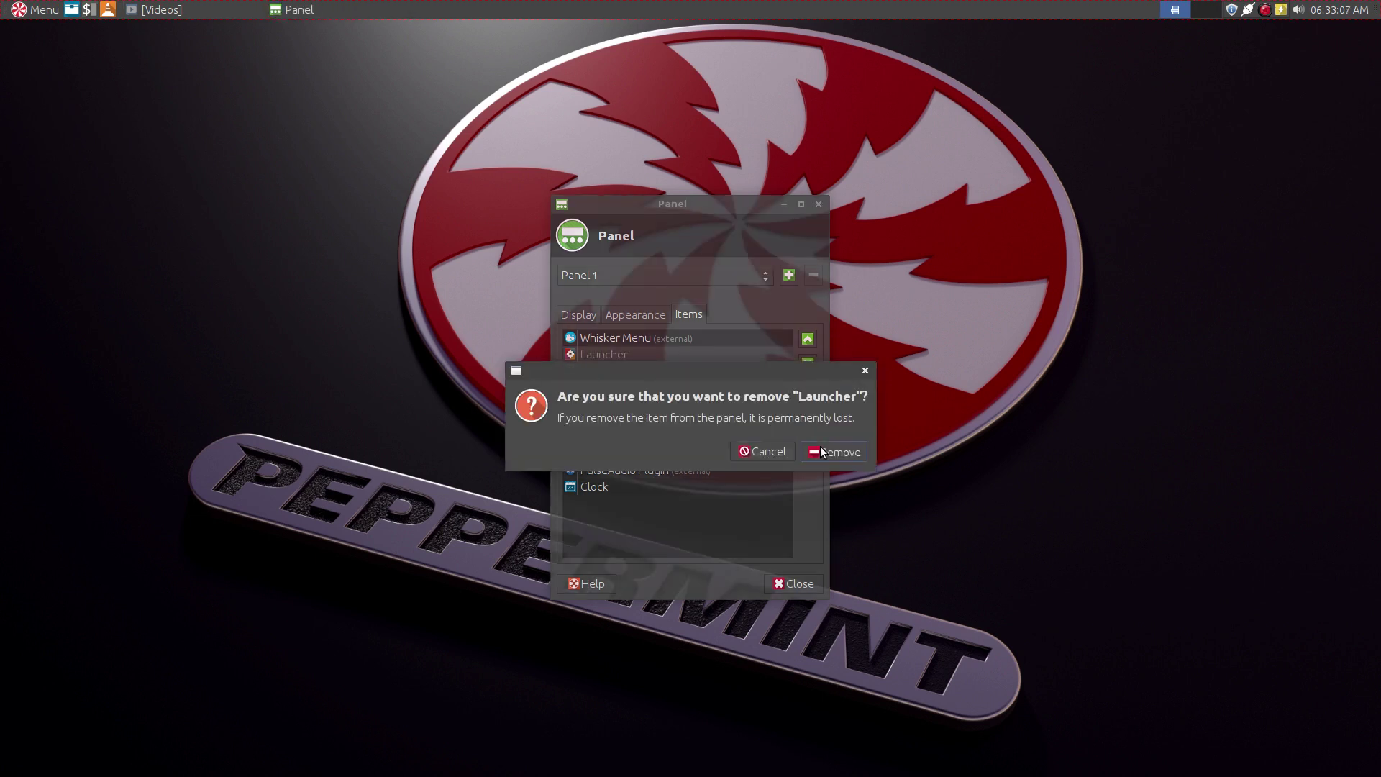
pyautogui.click(833, 450)
# Remove the remaining two Launcher items and close the panel settings
pyautogui.click(727, 353)
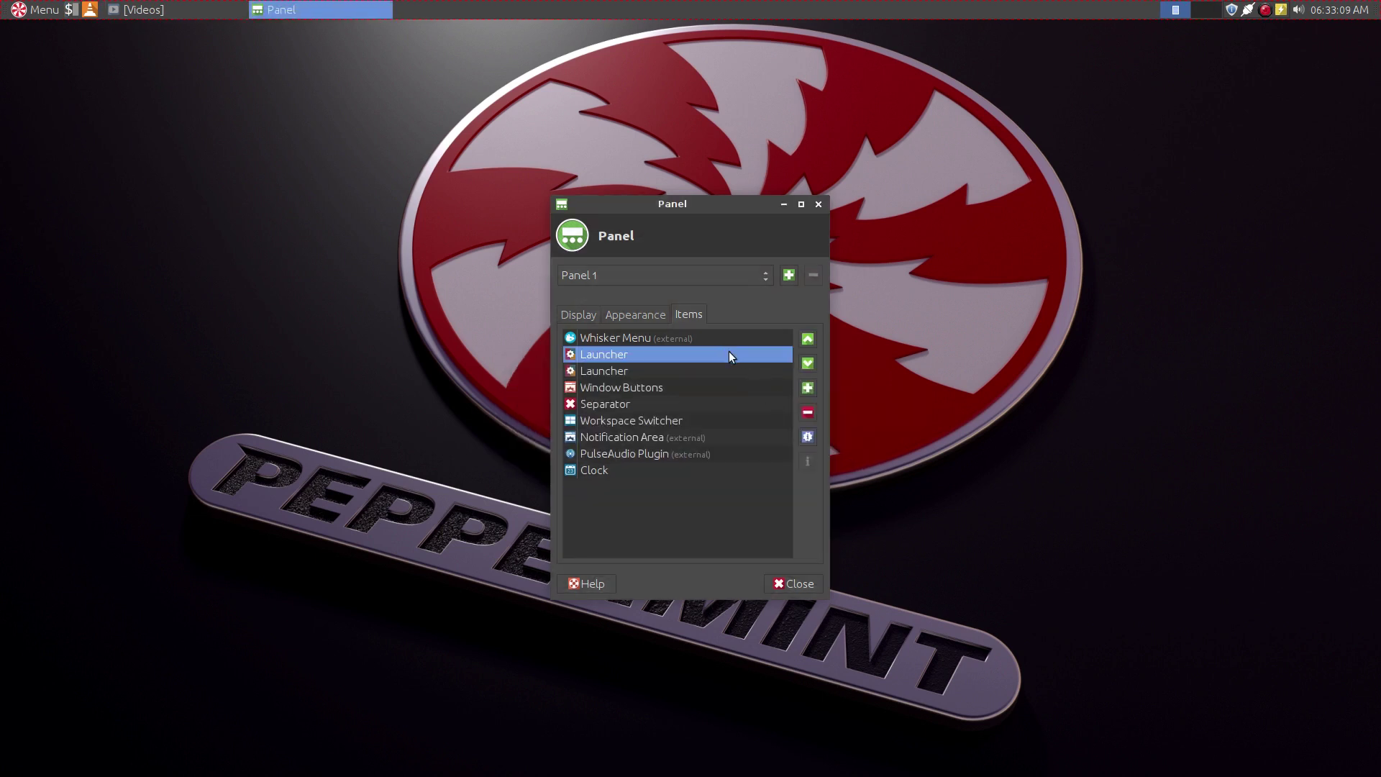
pyautogui.click(807, 411)
pyautogui.click(816, 447)
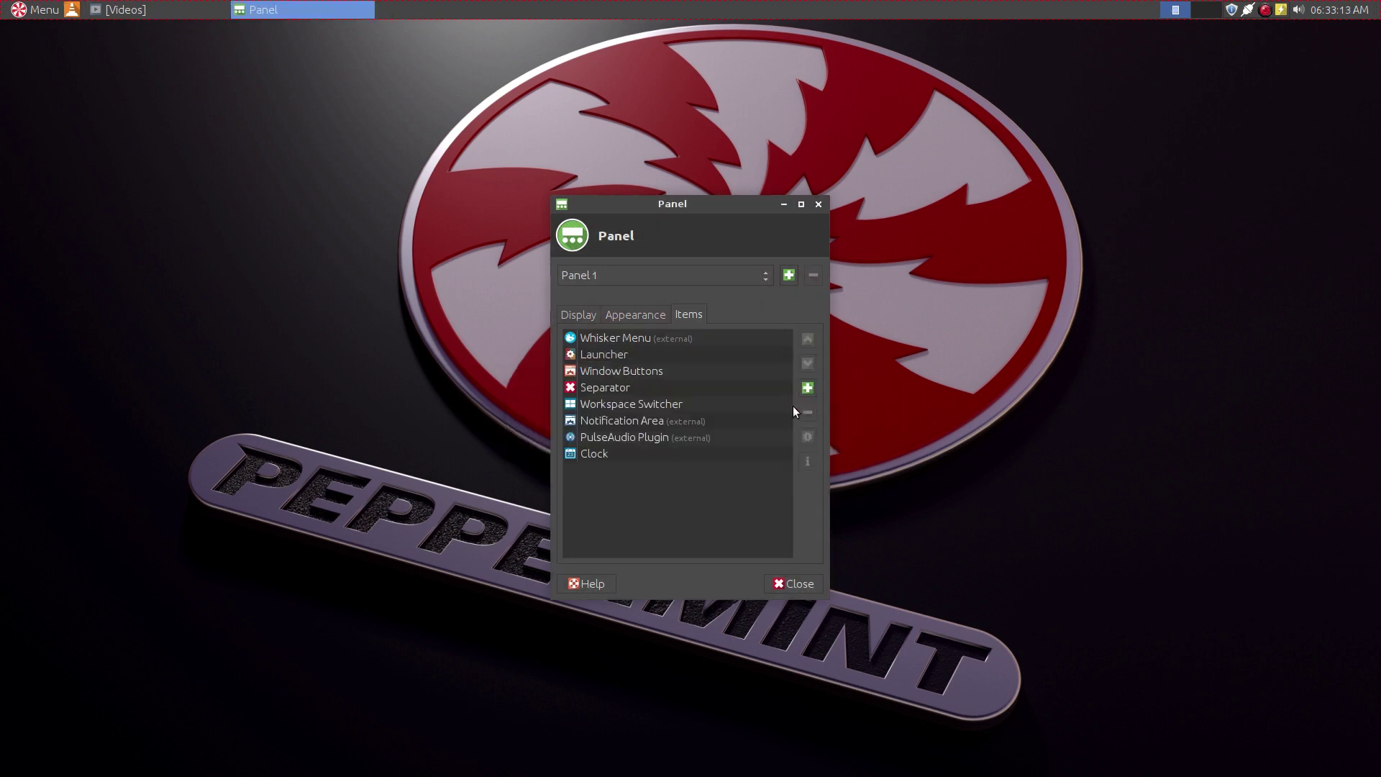
pyautogui.click(744, 355)
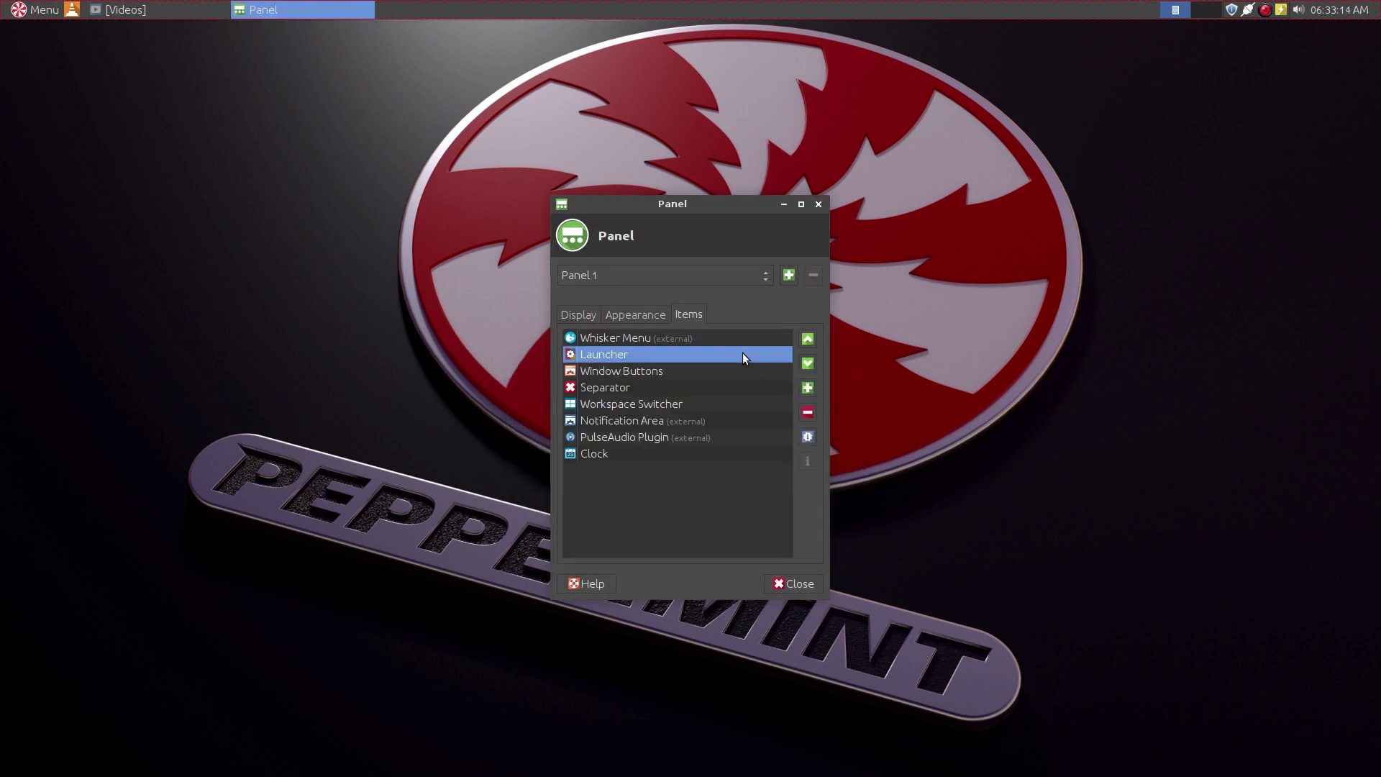
pyautogui.click(807, 412)
pyautogui.click(828, 450)
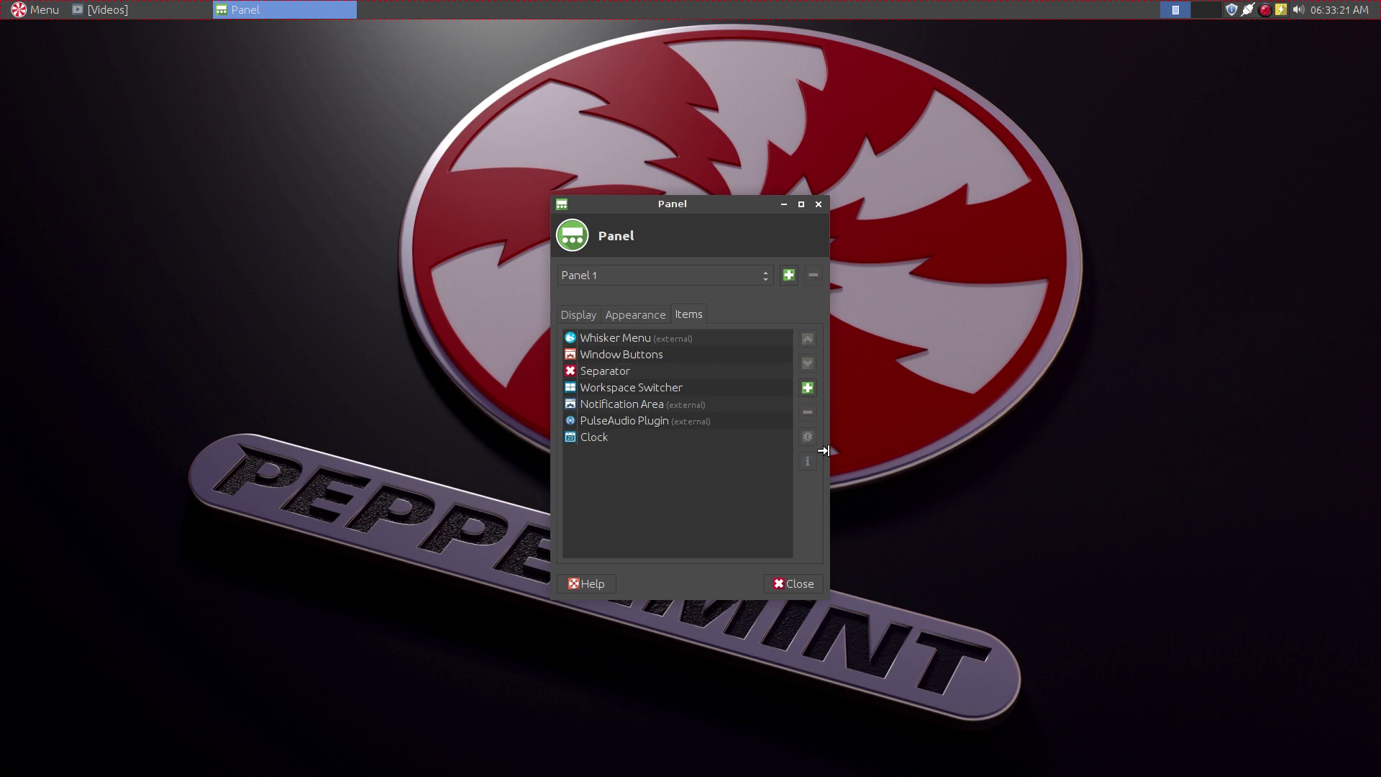
pyautogui.moveTo(729, 427)
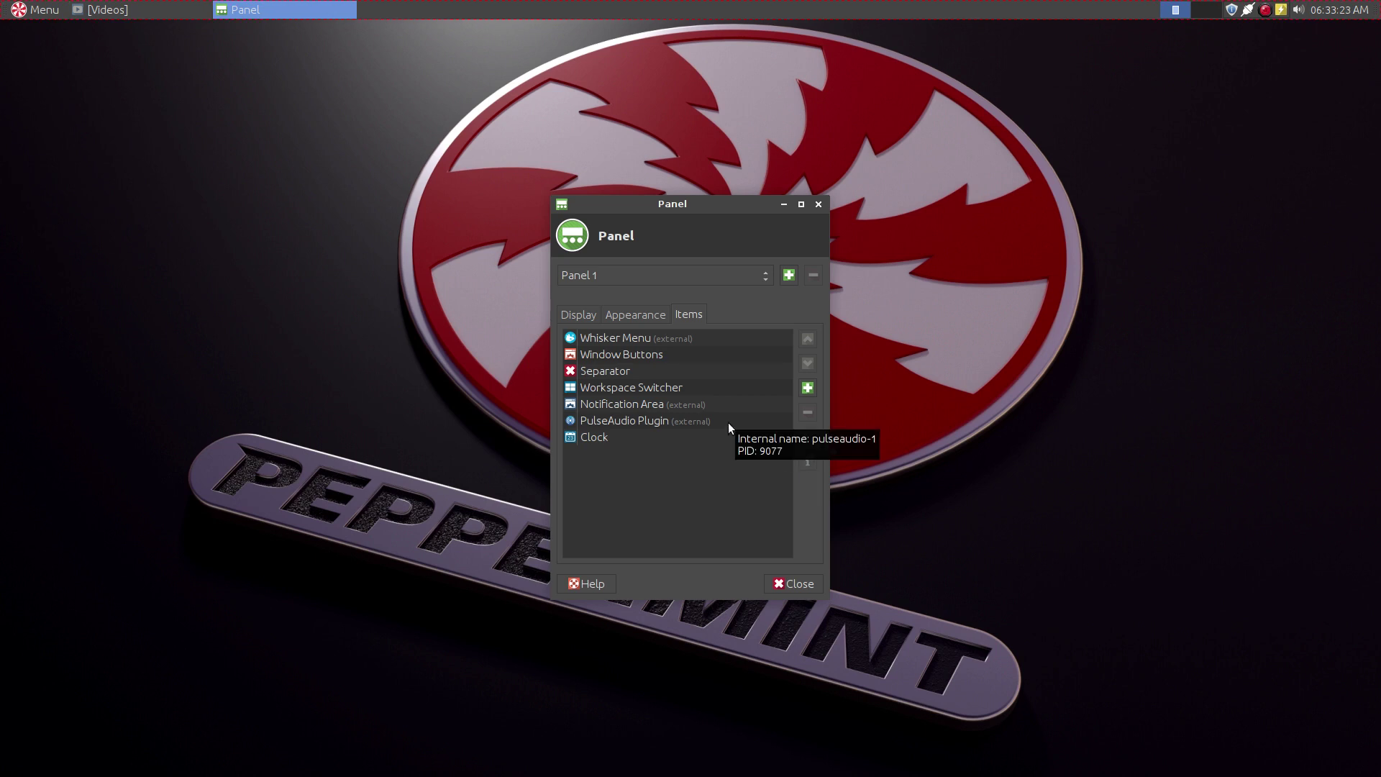
pyautogui.click(791, 583)
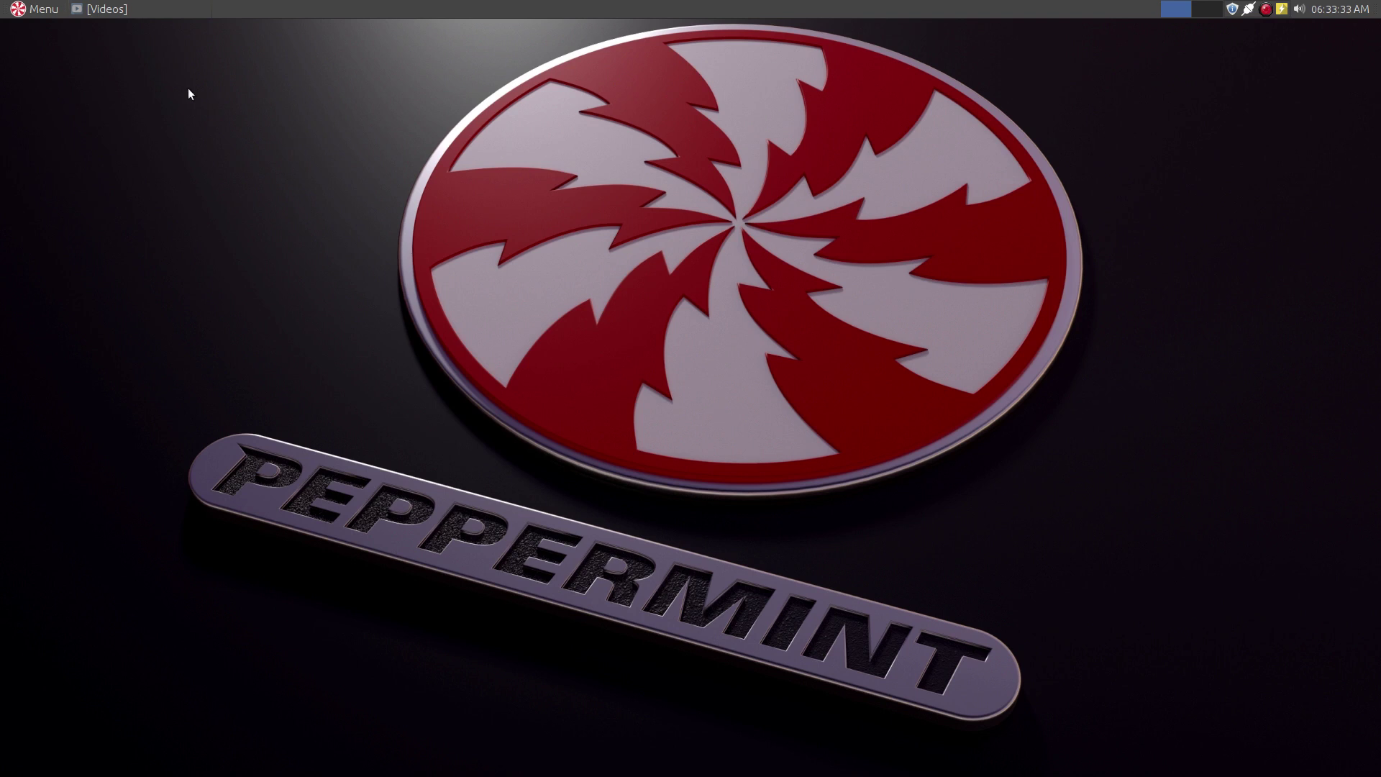
# Launch Chromium Web Browser from Menu > Internet and close the Videos window from the taskbar
pyautogui.click(35, 10)
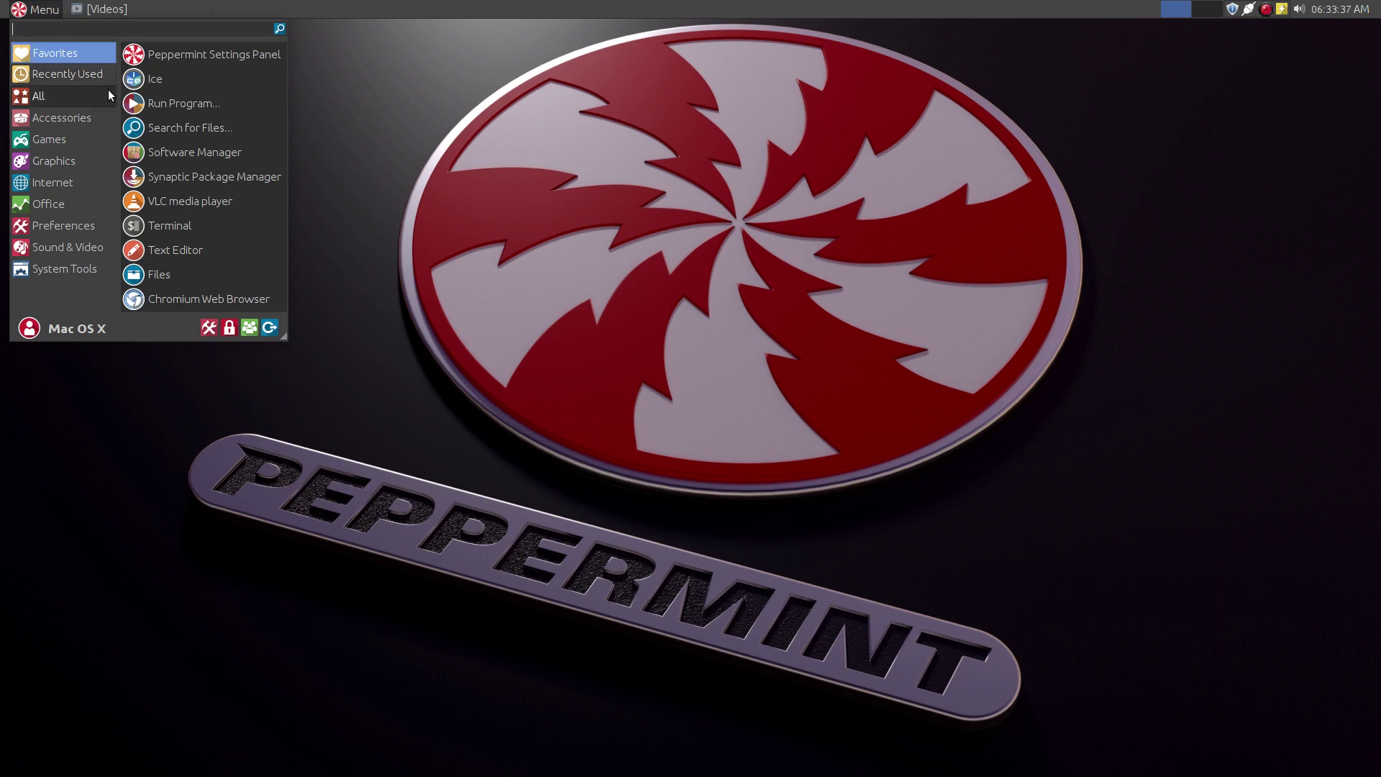
pyautogui.moveTo(71, 179)
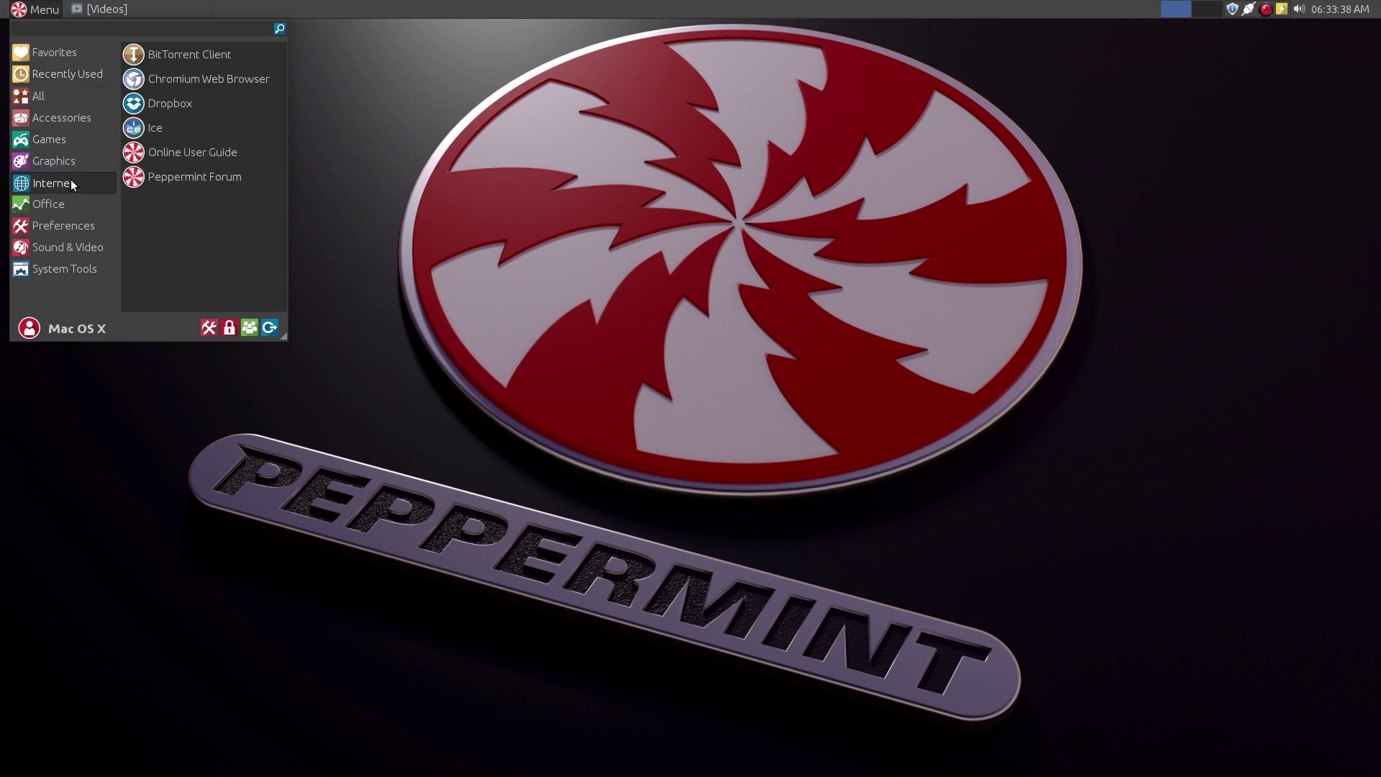
pyautogui.click(204, 84)
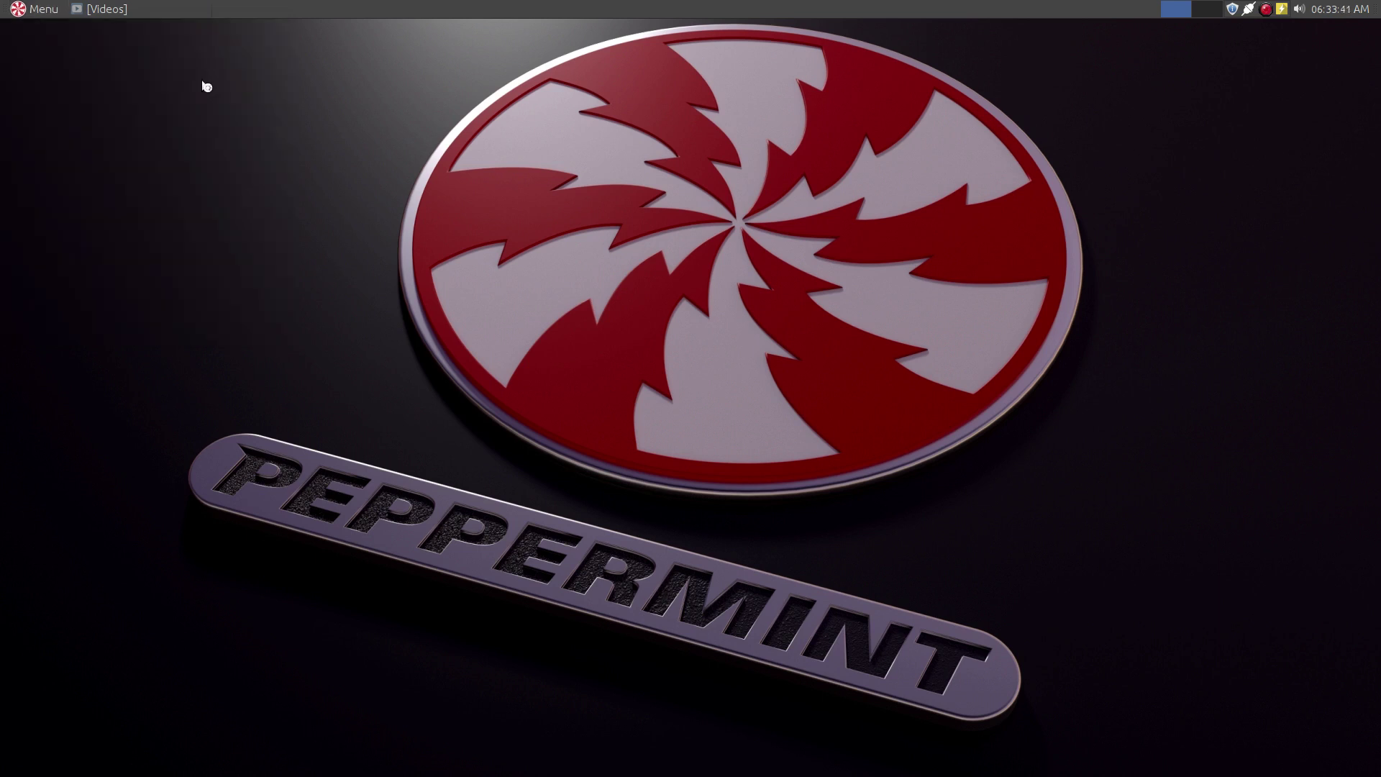
pyautogui.rightClick(160, 13)
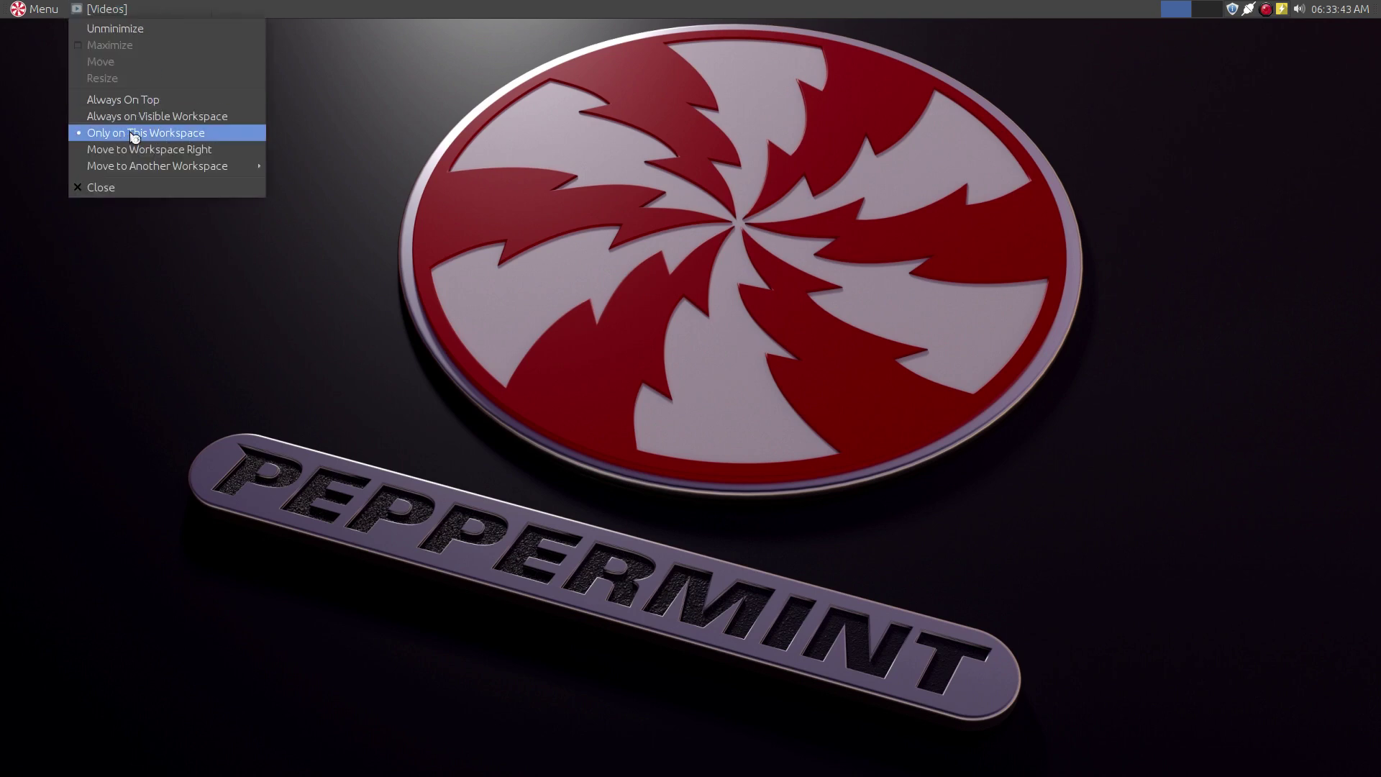
pyautogui.click(123, 184)
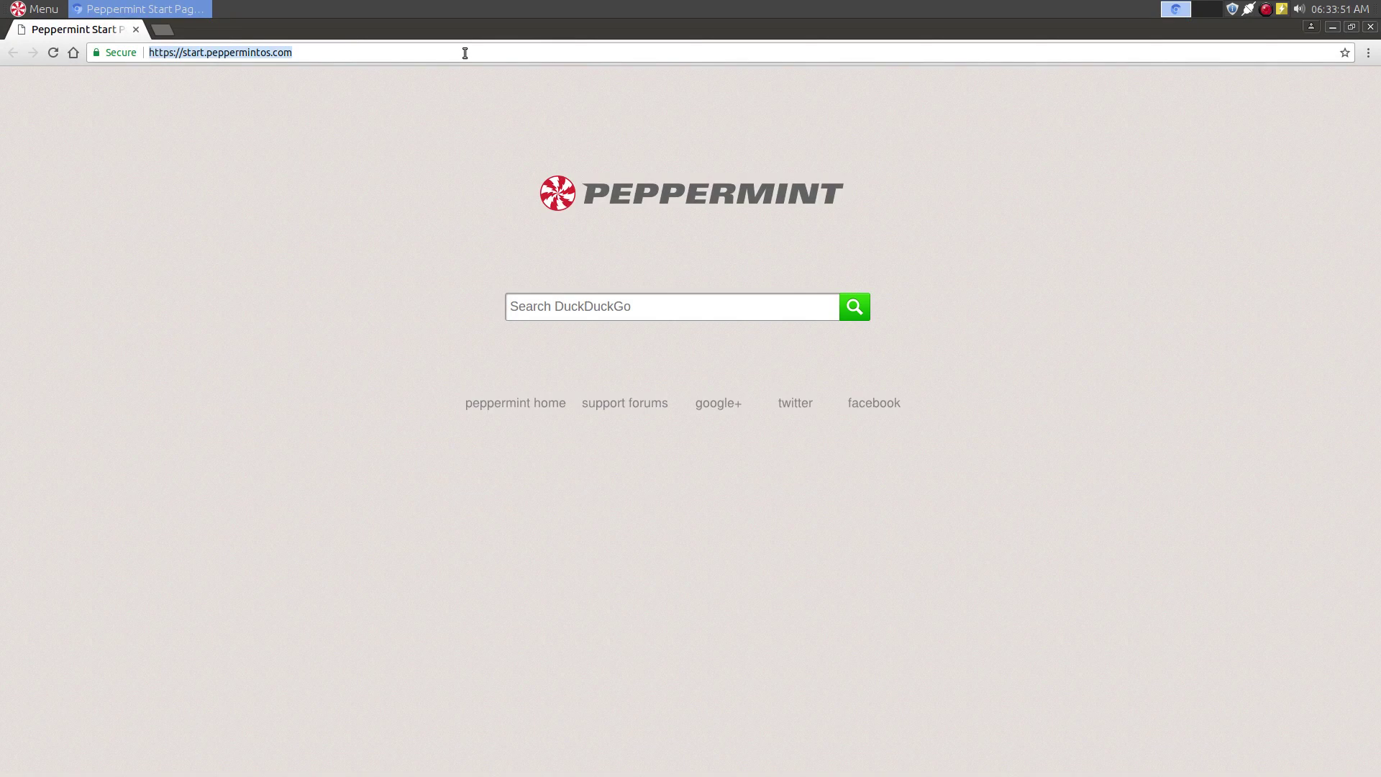
# Search DuckDuckGo for 'peppermintos' from the Chromium address bar
pyautogui.write('p')
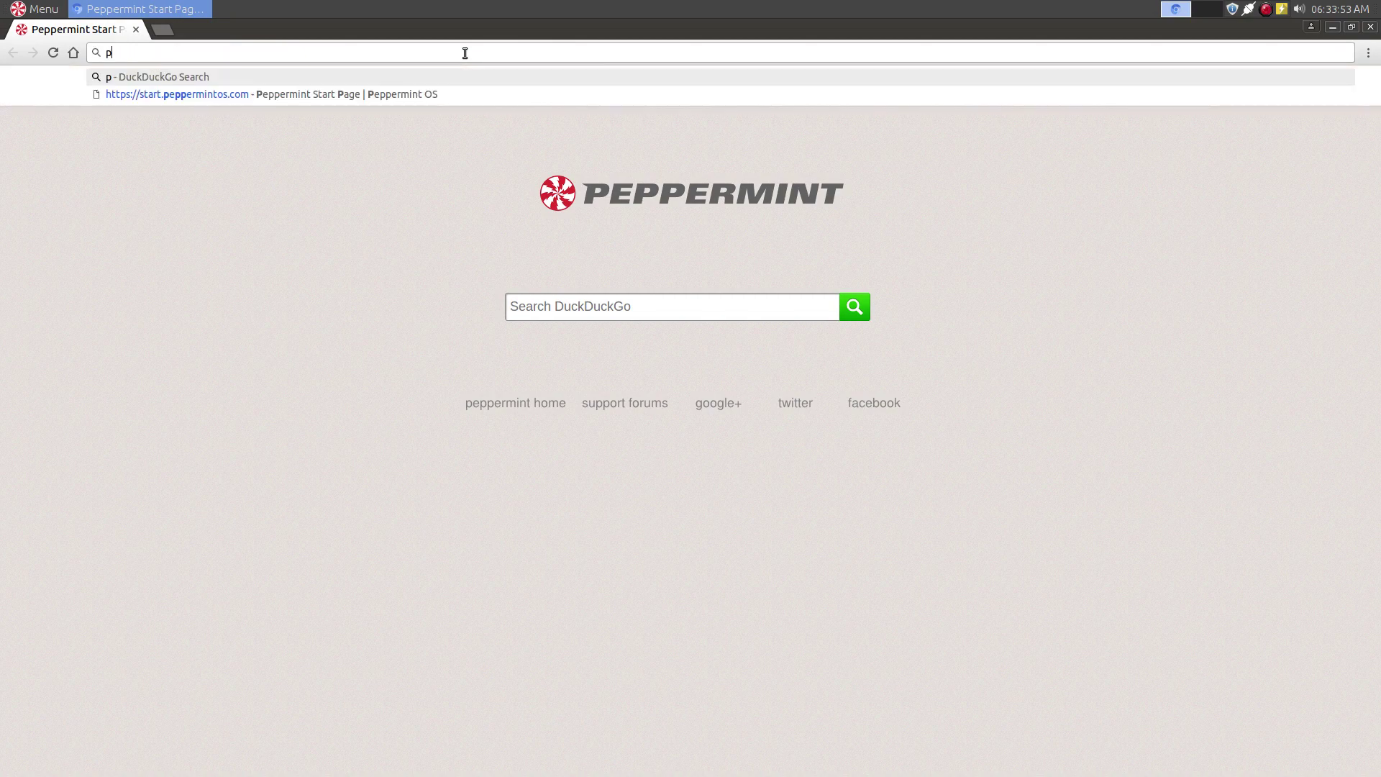
pyautogui.write('eppermint')
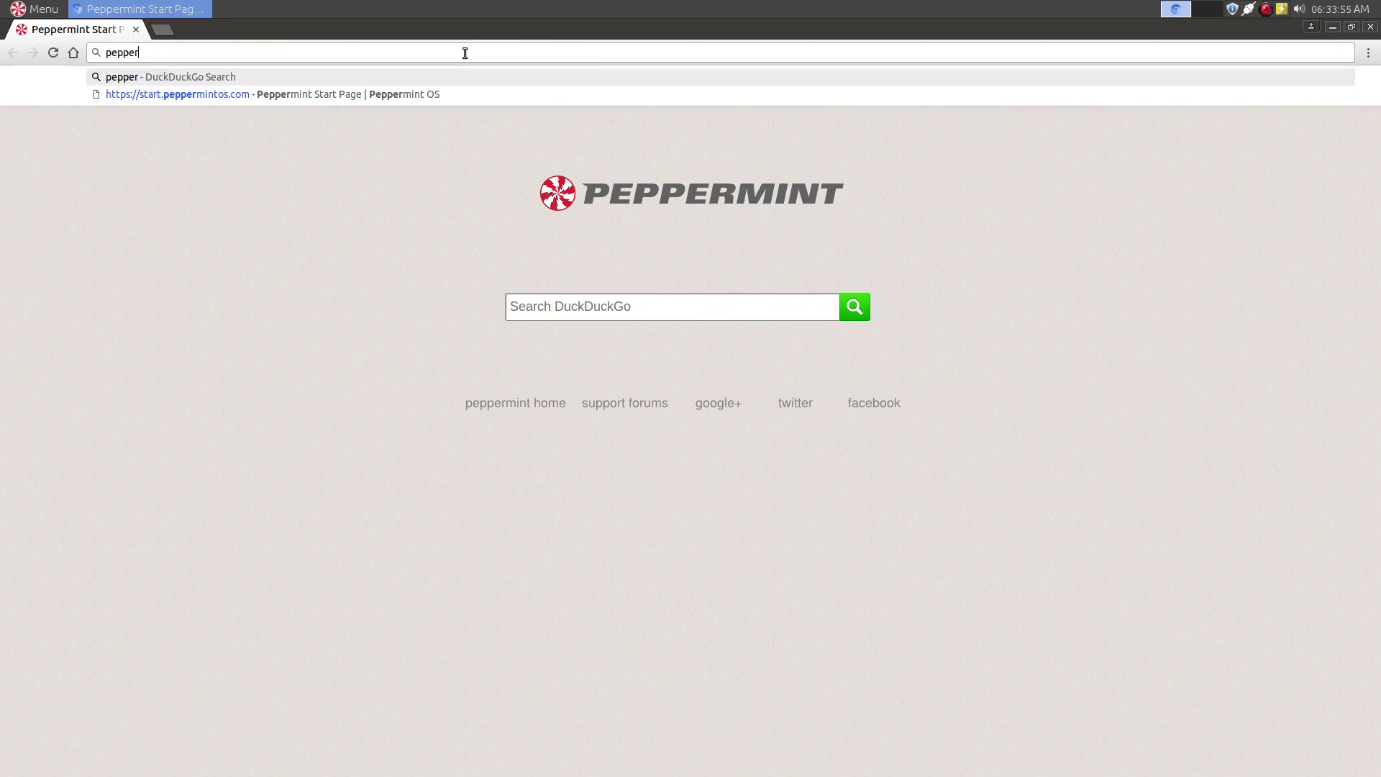
pyautogui.write('os')
pyautogui.press('Return')
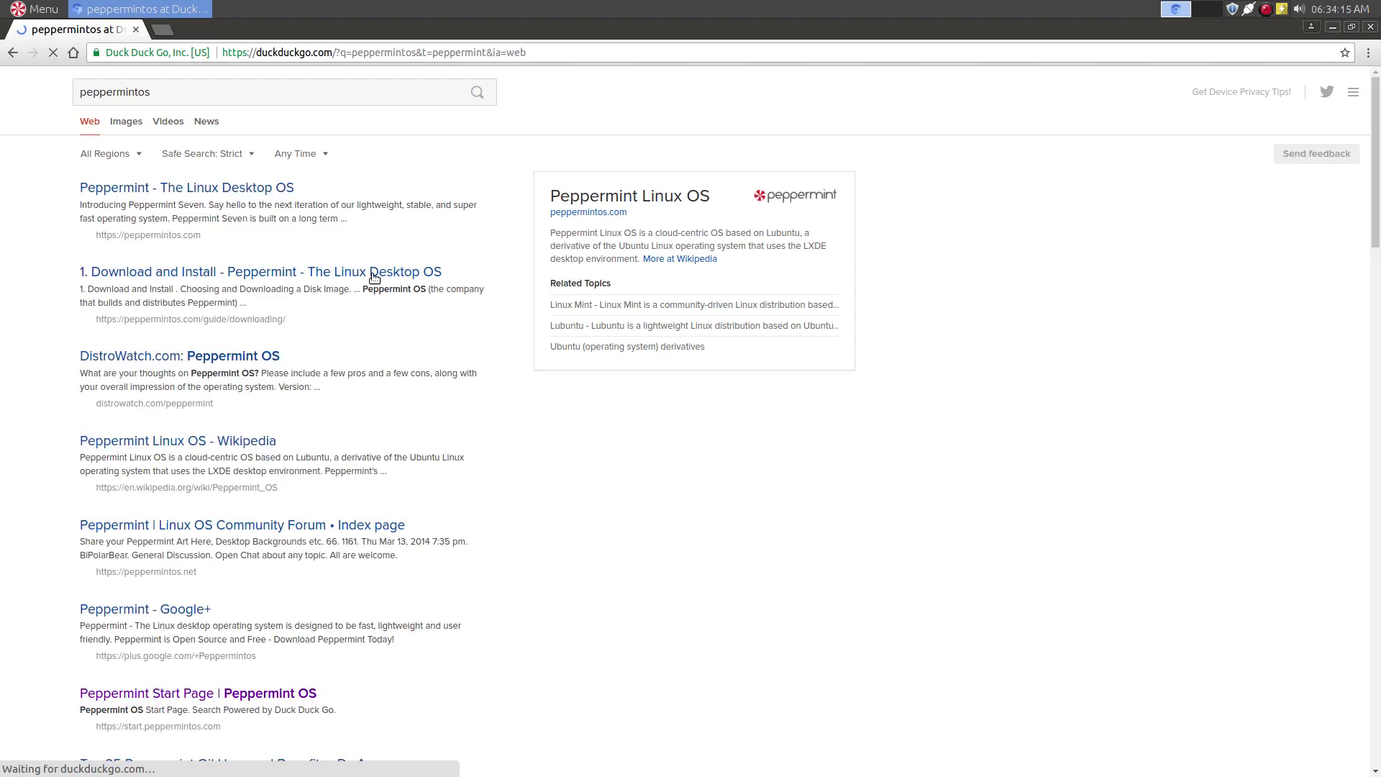
# Open the top result, 'Peppermint - The Linux Desktop OS'
pyautogui.click(252, 189)
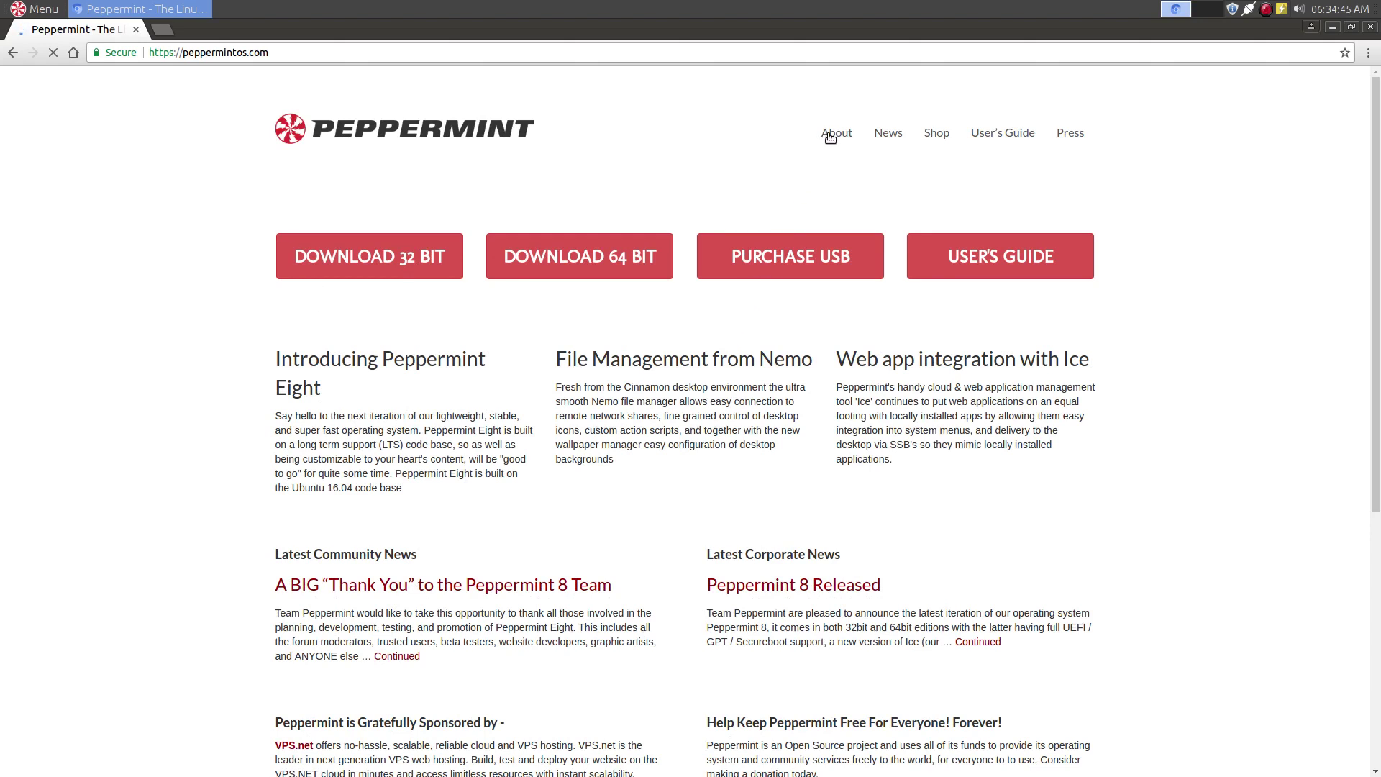
# Read the About page, highlighting the default LXDE desktop sentence, then return to the home page
pyautogui.moveTo(830, 137)
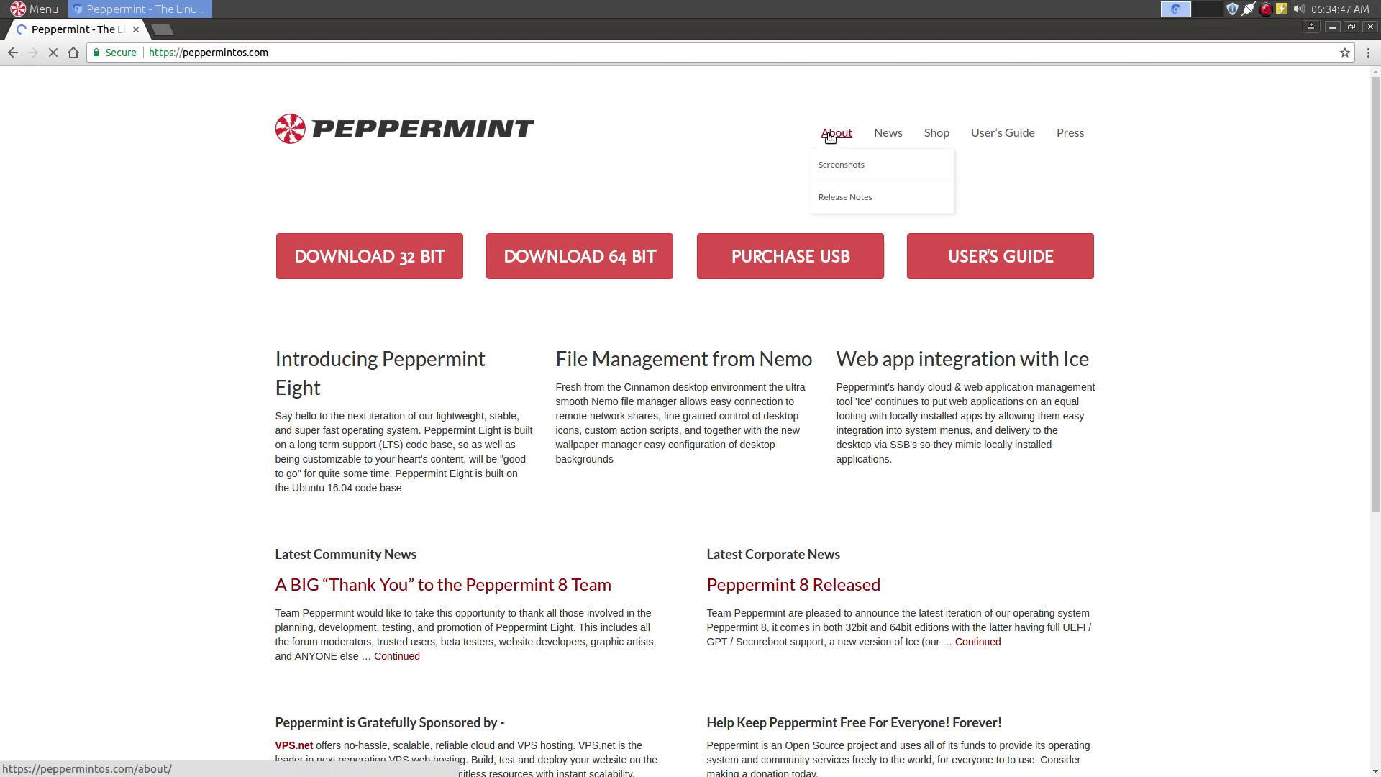
pyautogui.click(830, 138)
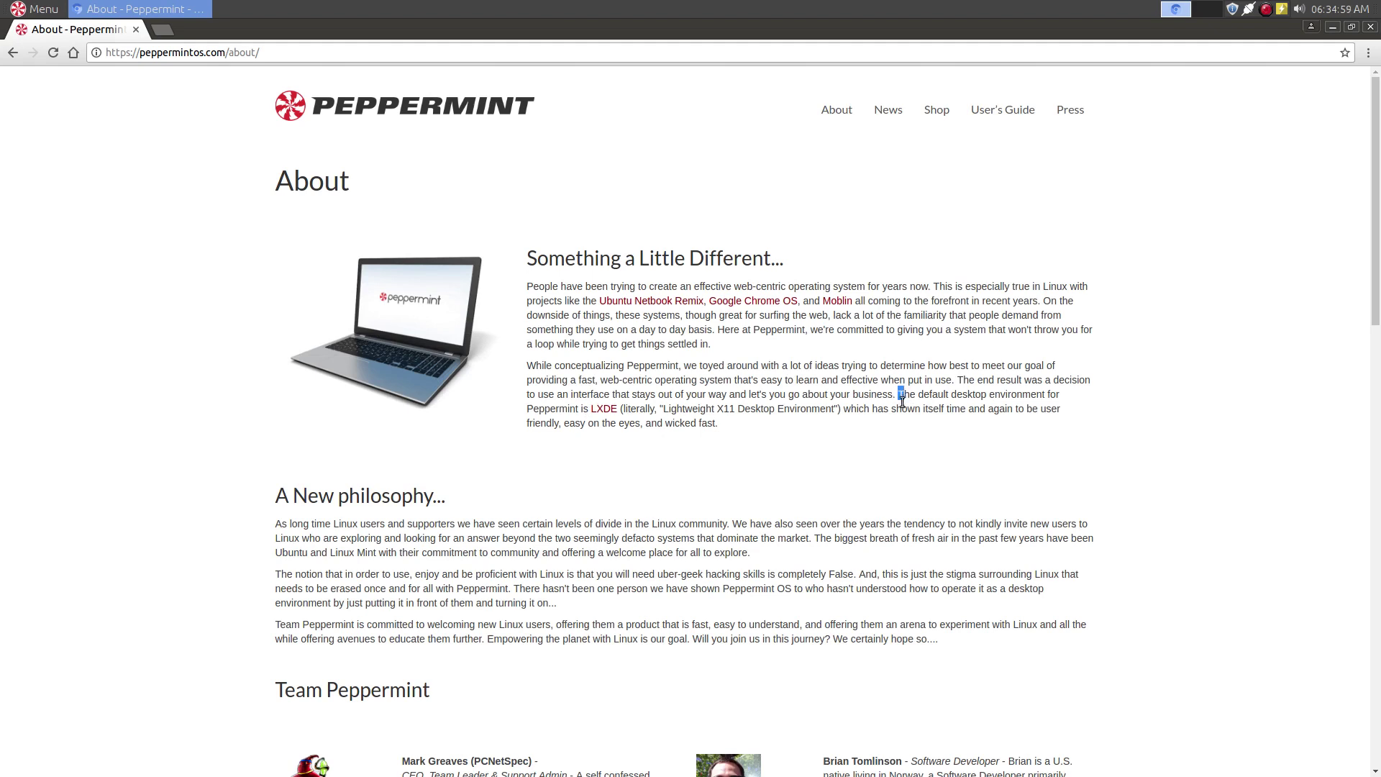
pyautogui.moveTo(896, 394); pyautogui.dragTo(848, 430)
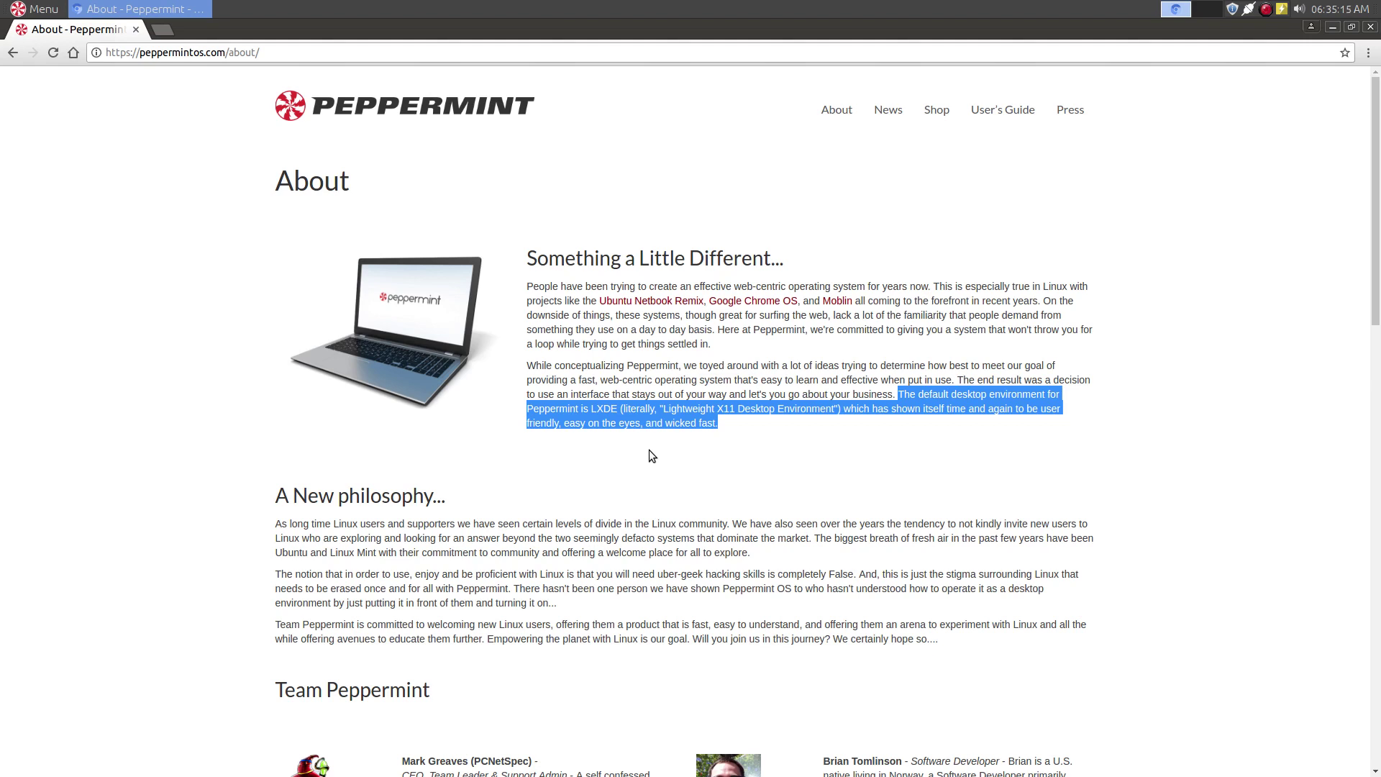
pyautogui.click(735, 434)
pyautogui.scroll(-4, 735, 434)
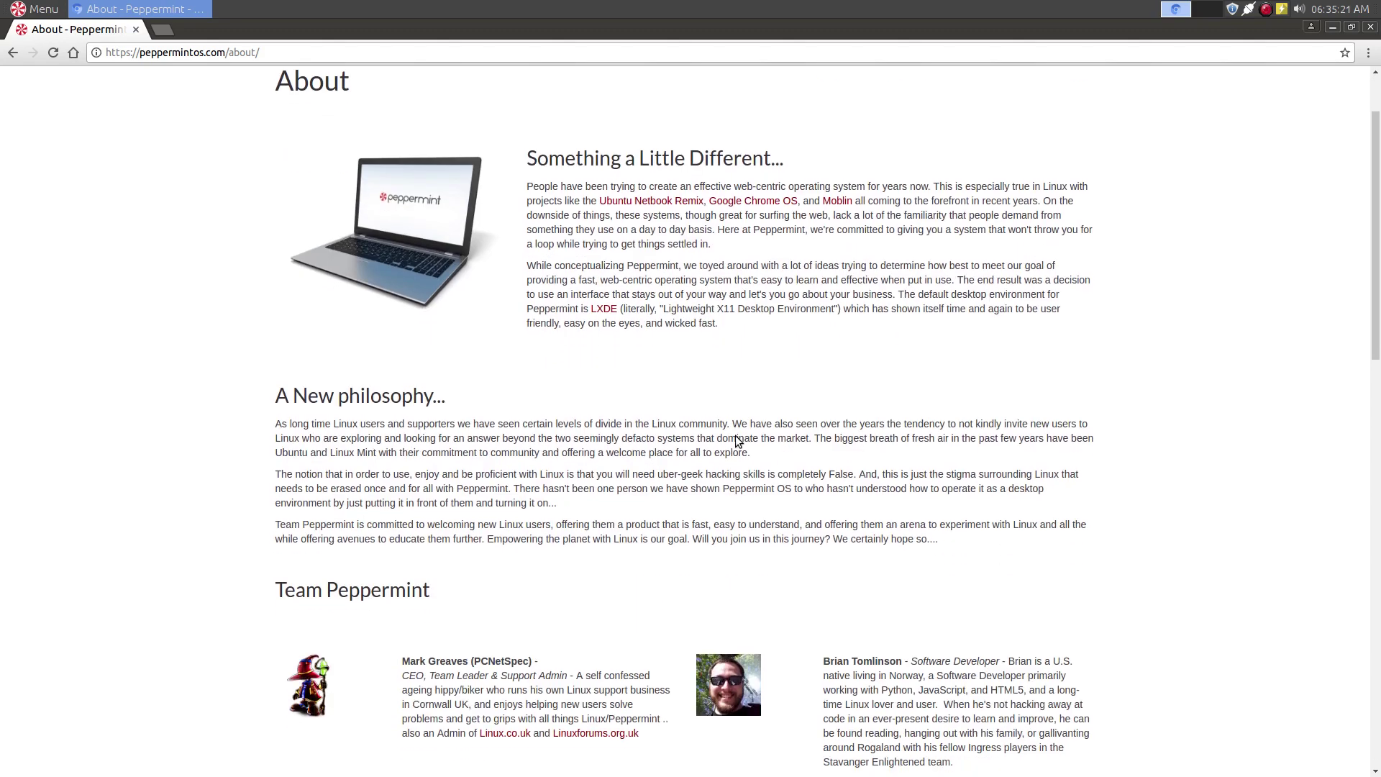
pyautogui.scroll(4, 735, 440)
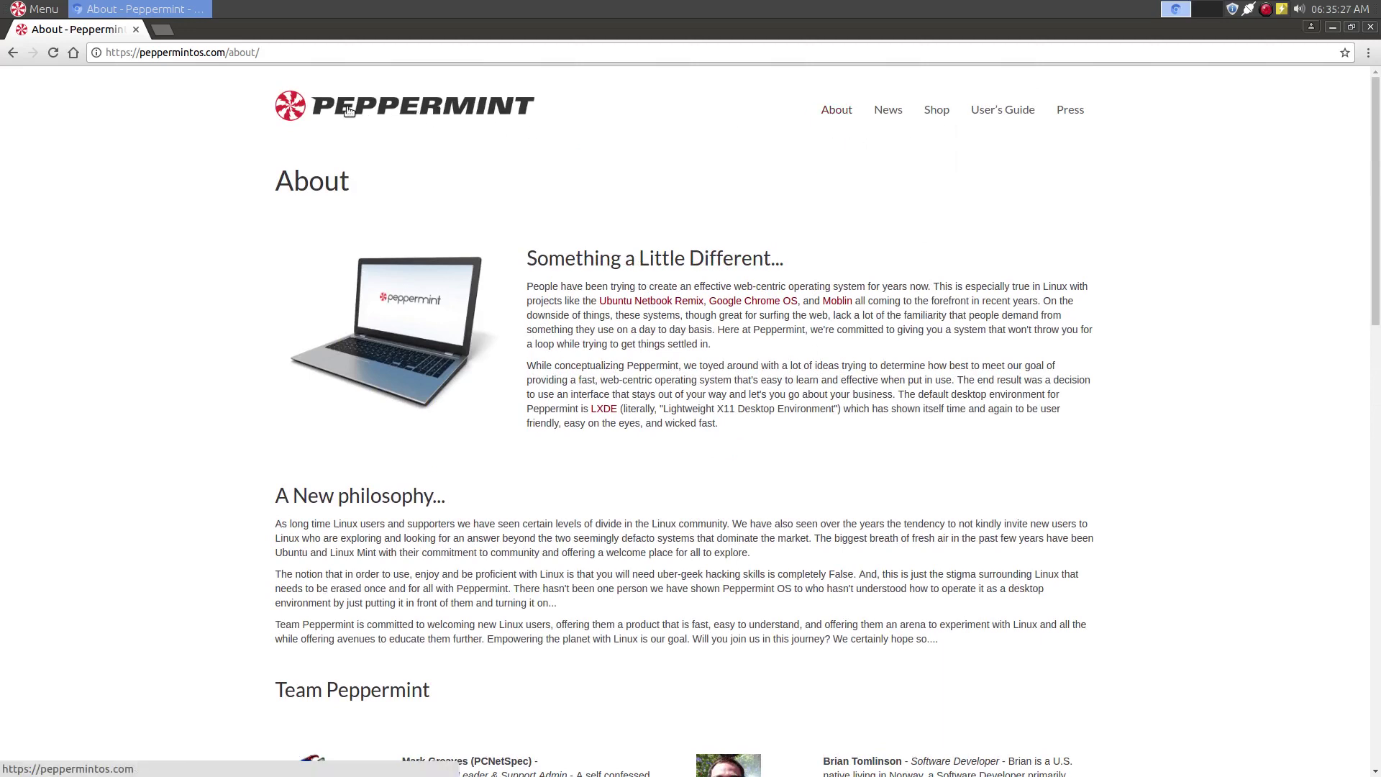
pyautogui.click(294, 125)
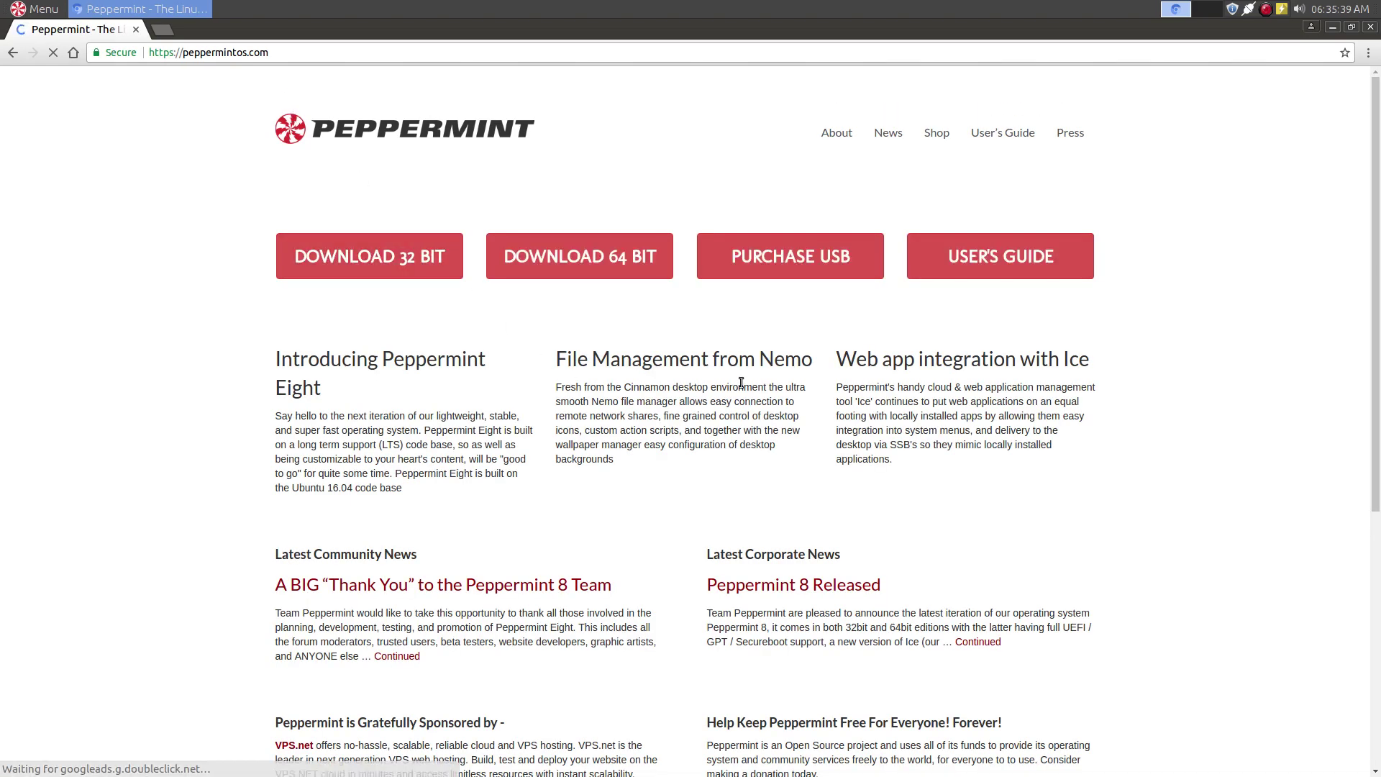
# Read the 'Peppermint 8 Released' article, highlighting the Nemo file-management heading and the 16.04 version
pyautogui.moveTo(815, 365); pyautogui.dragTo(552, 354)
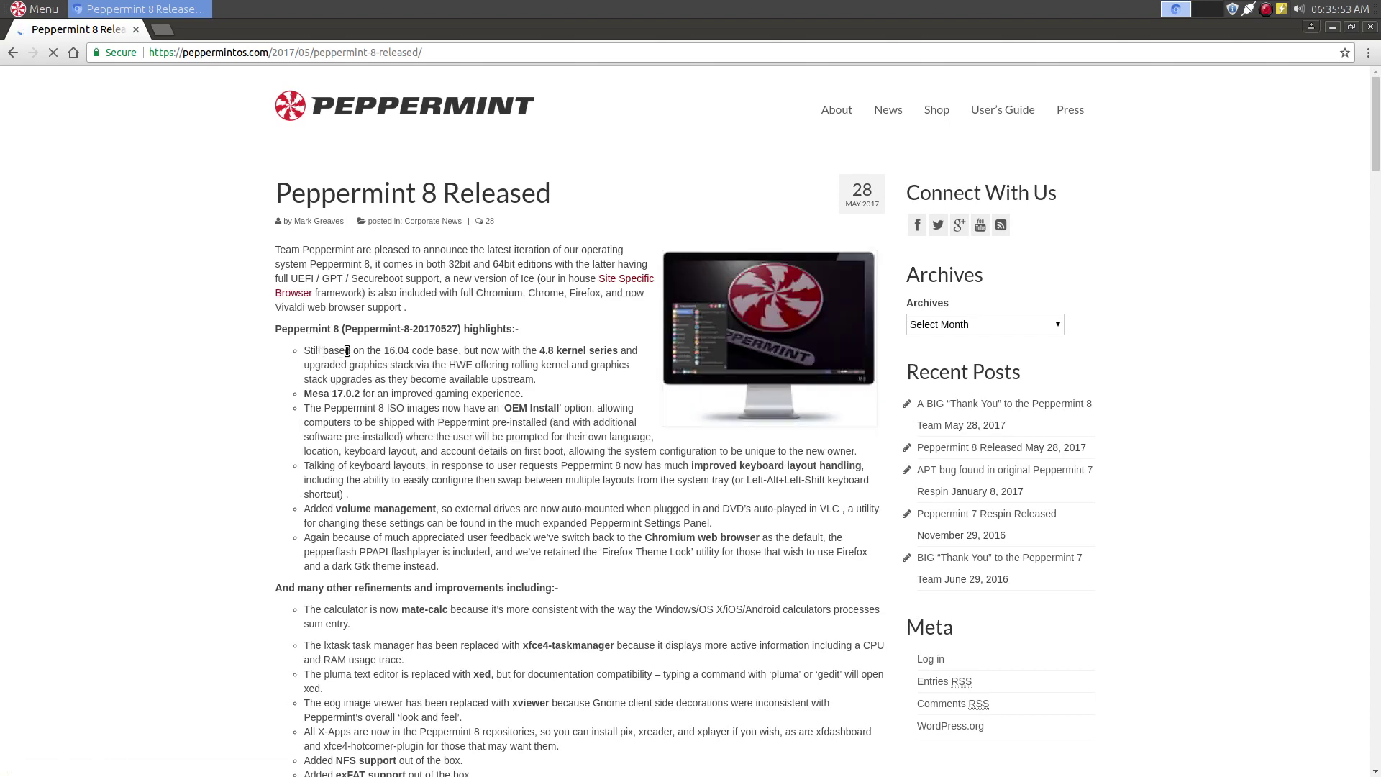
pyautogui.moveTo(383, 352); pyautogui.dragTo(414, 352)
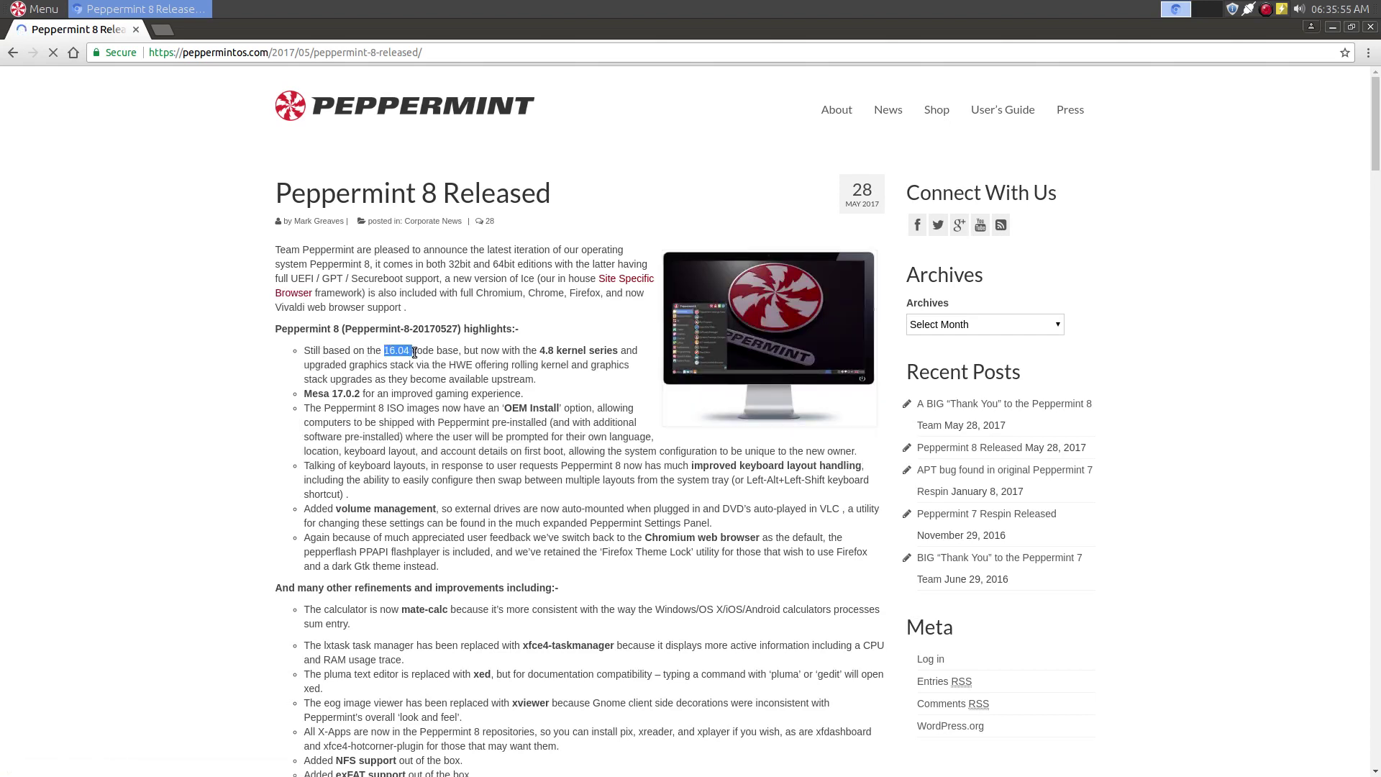
pyautogui.click(562, 381)
pyautogui.scroll(-4, 338, 391)
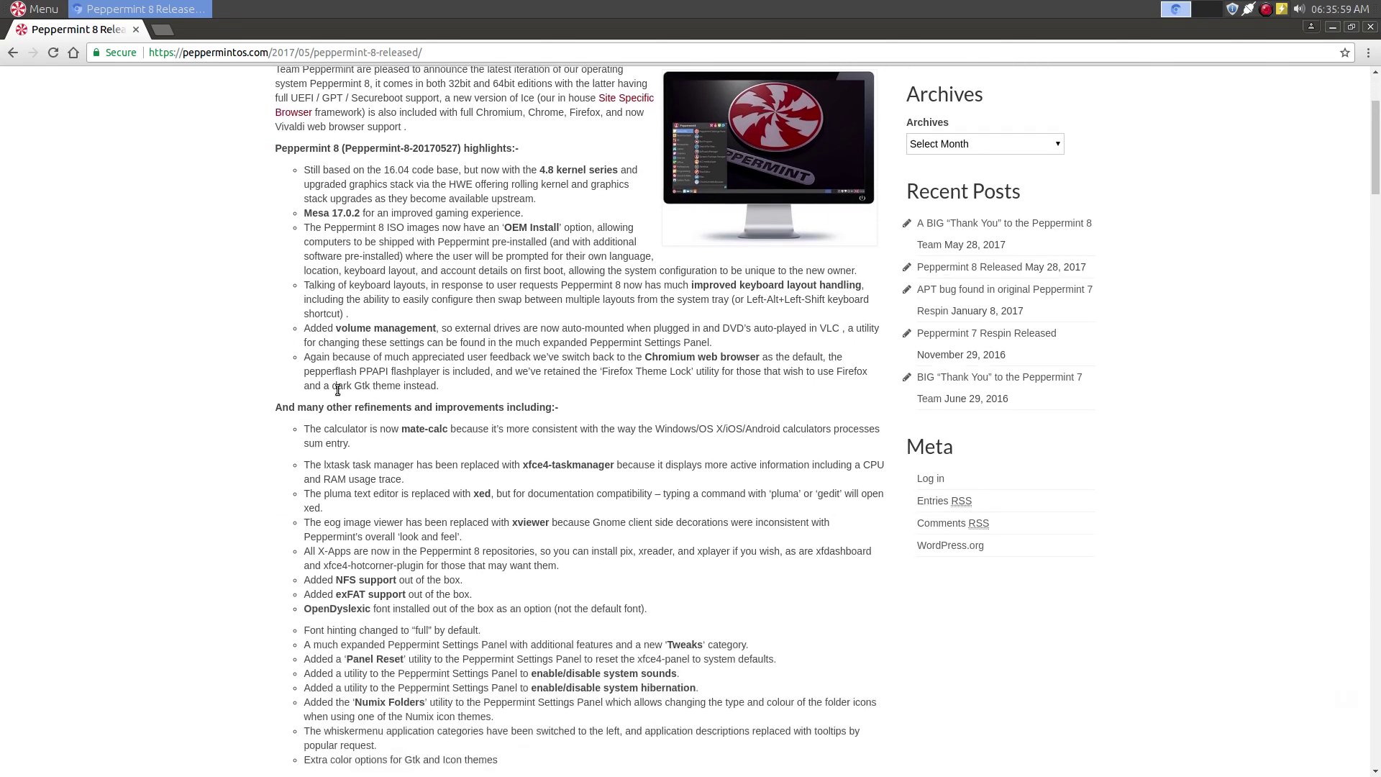
pyautogui.scroll(-2, 338, 391)
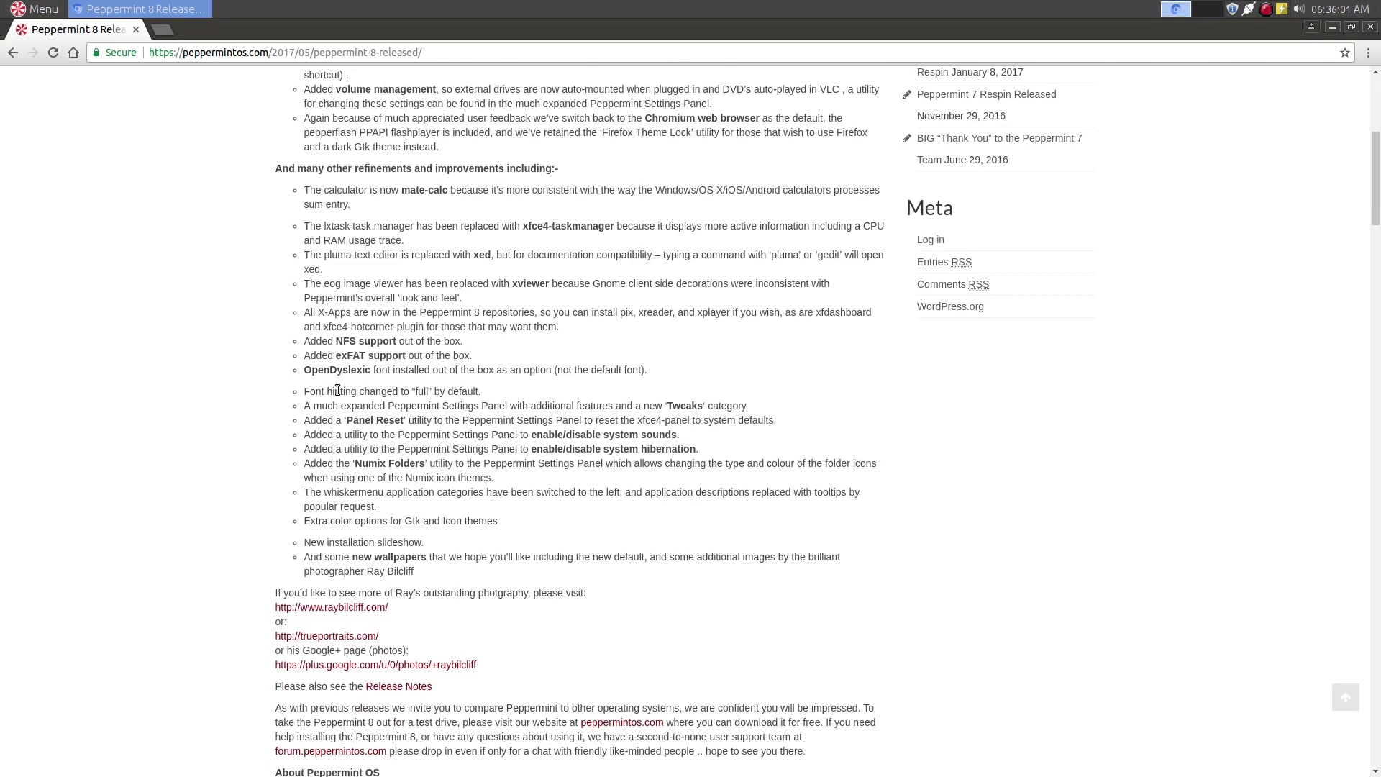
pyautogui.scroll(4, 338, 390)
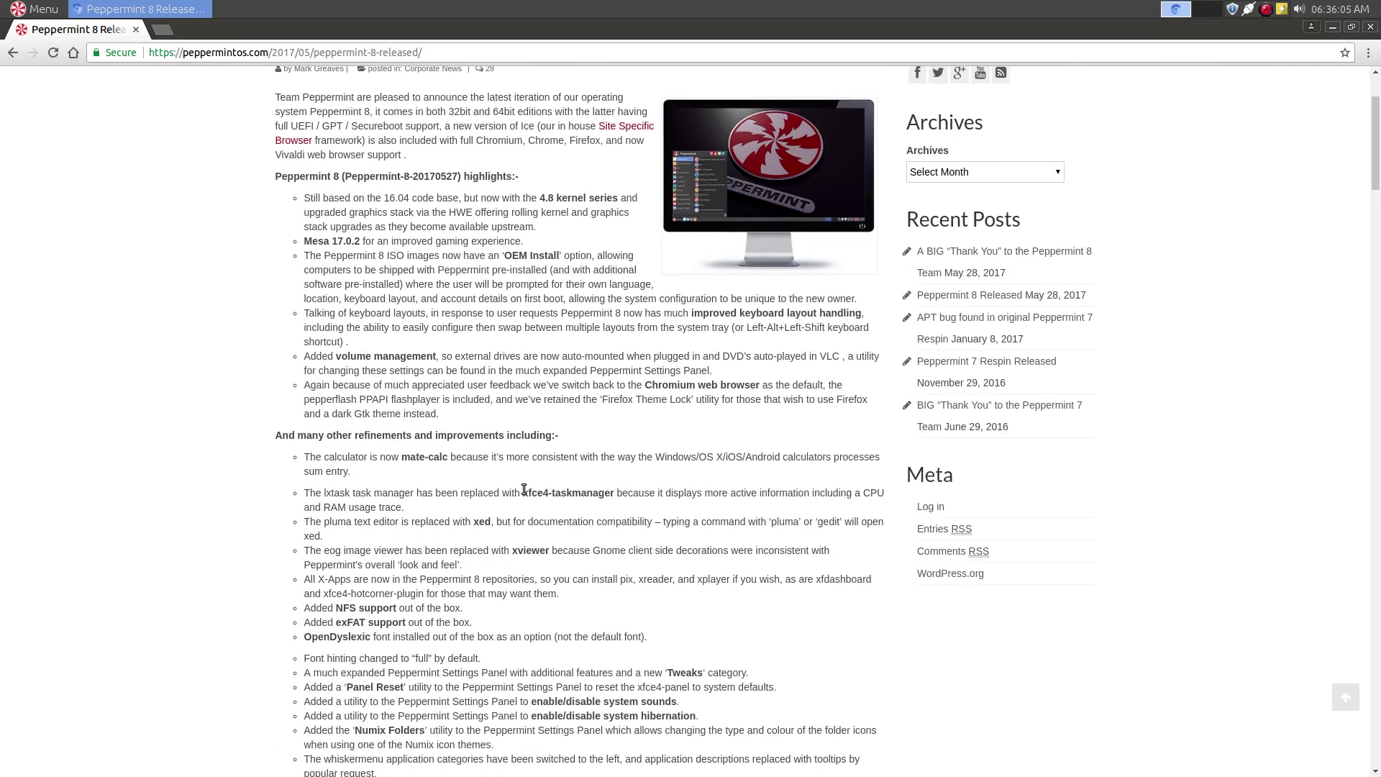
# Read further, highlighting xfce4-taskmanager, then minimize Chromium
pyautogui.moveTo(524, 489); pyautogui.dragTo(619, 496)
pyautogui.click(607, 497)
pyautogui.scroll(-3, 608, 498)
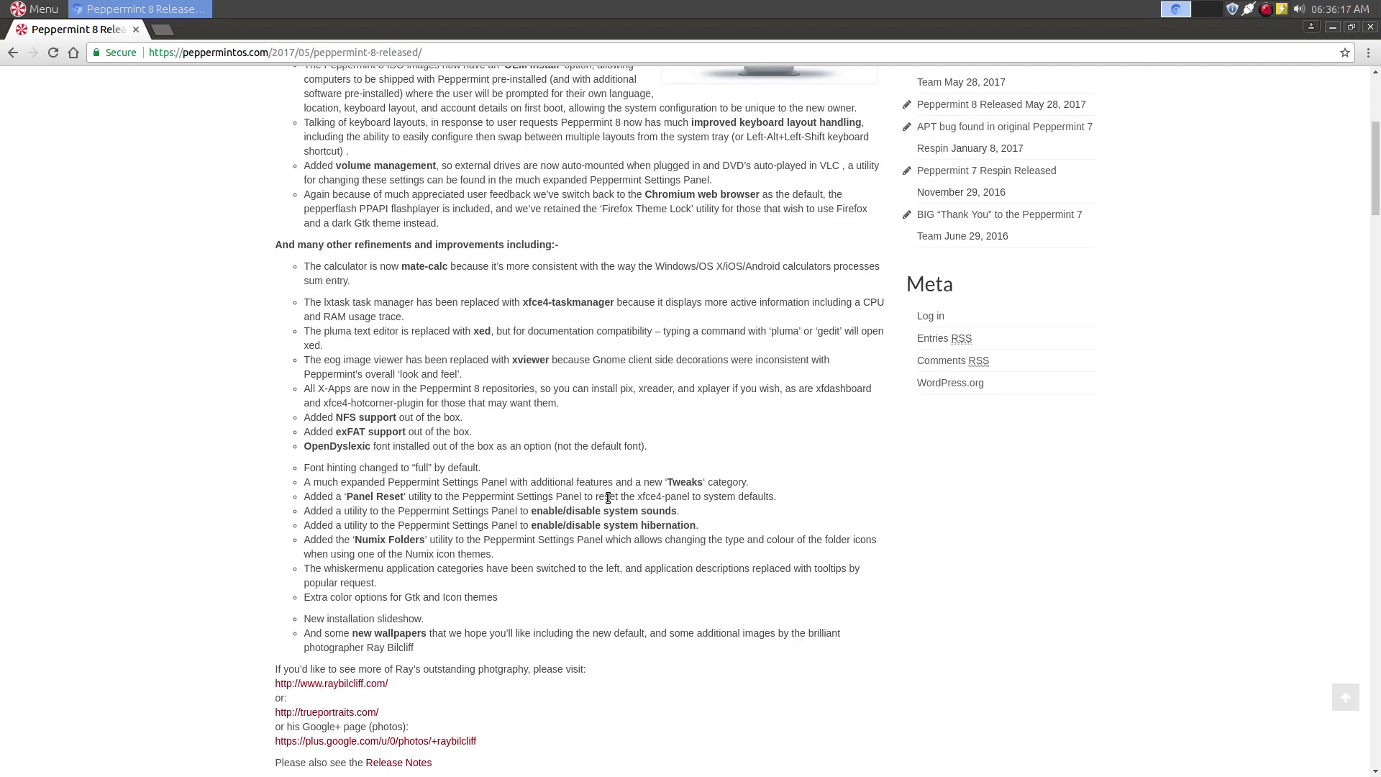
pyautogui.scroll(-1, 607, 497)
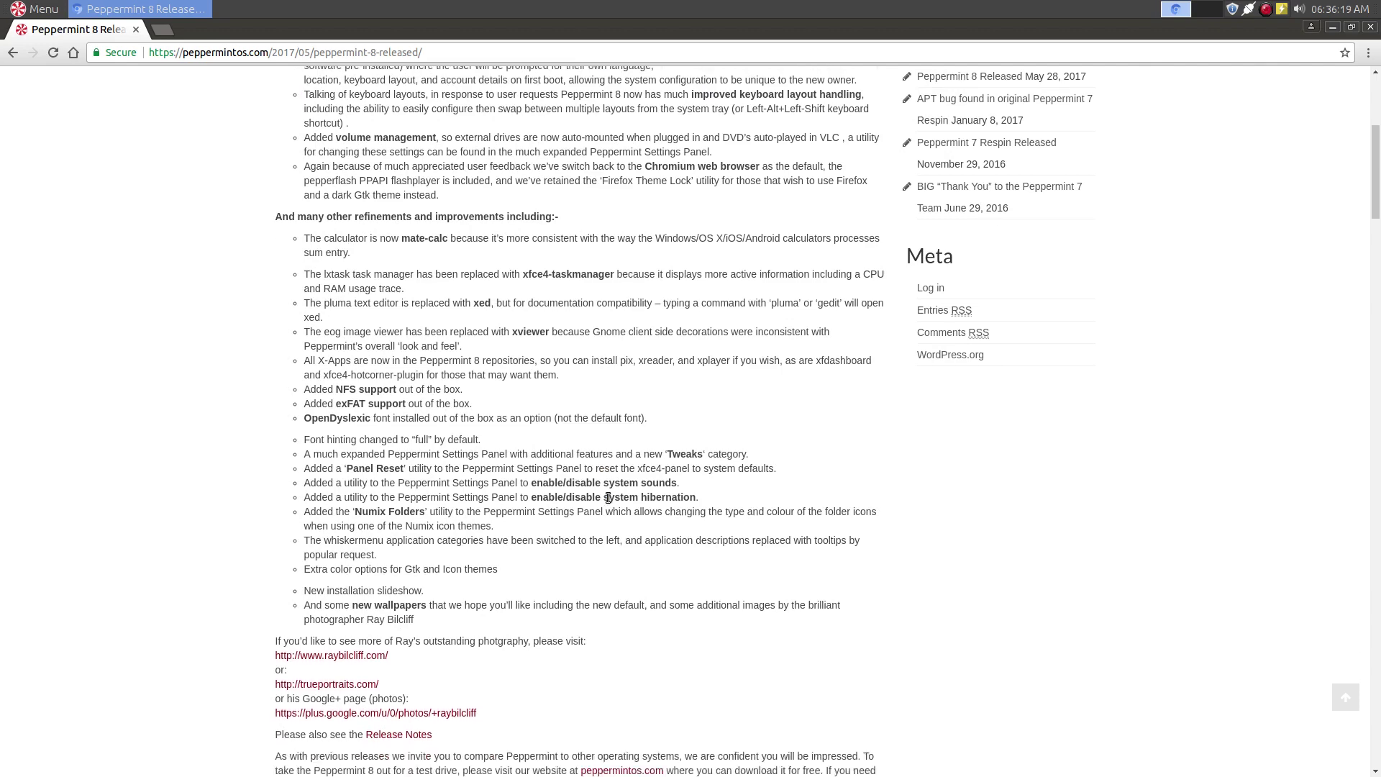
pyautogui.scroll(6, 608, 497)
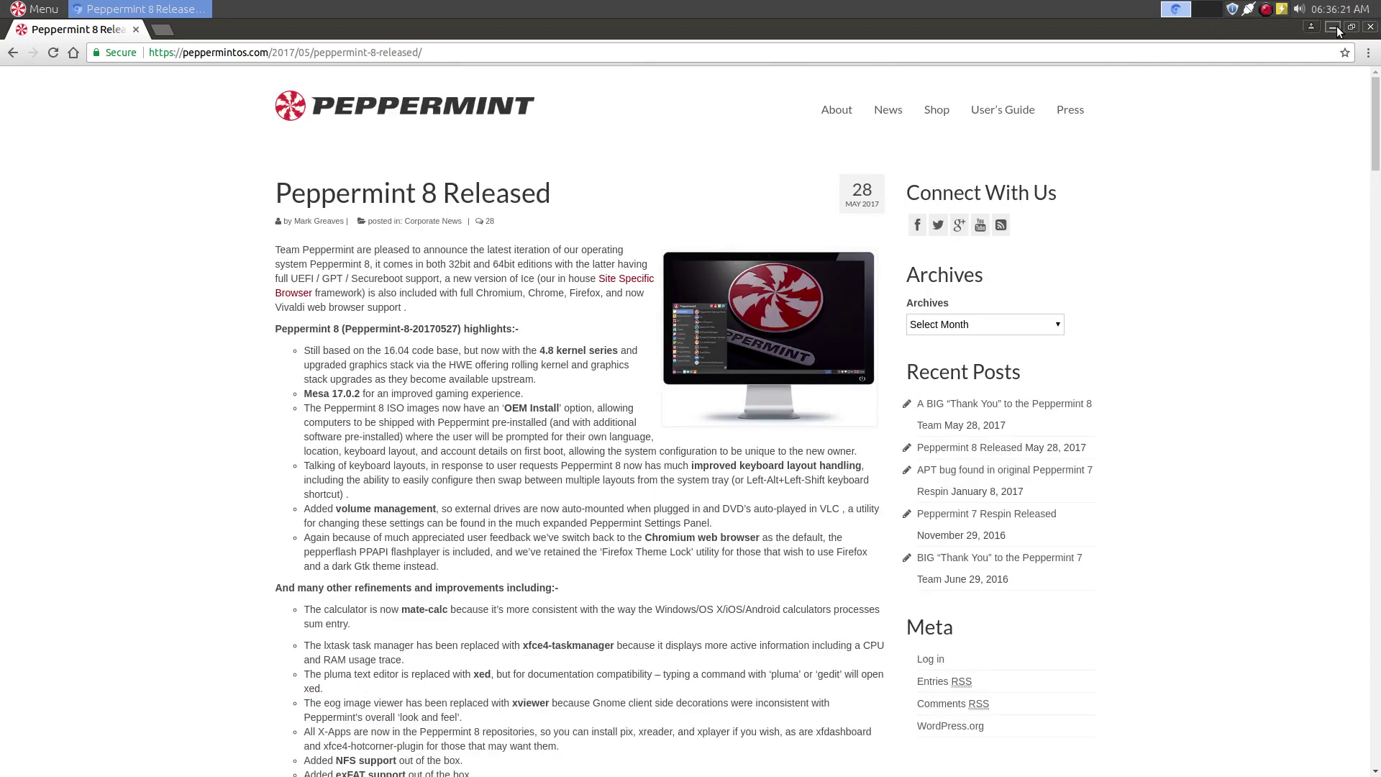
pyautogui.click(1333, 27)
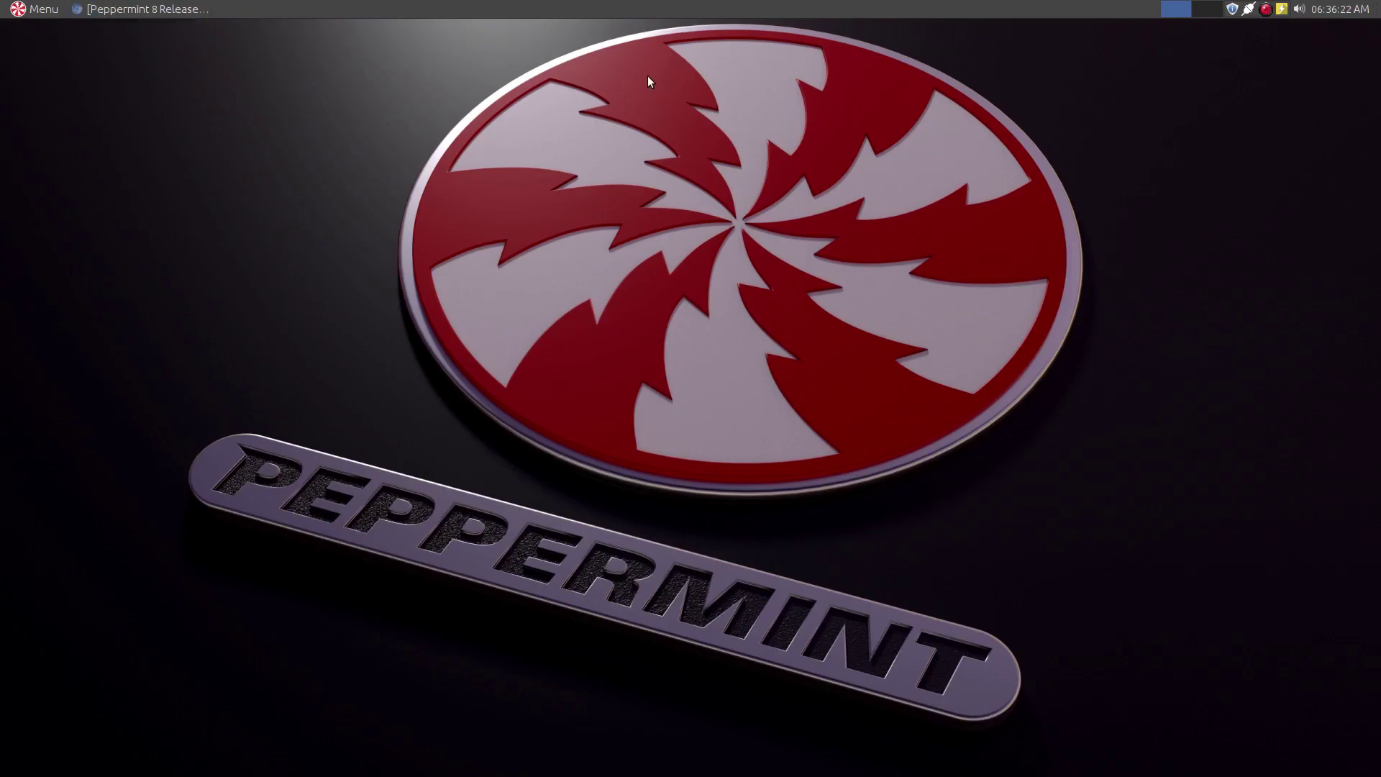
# Launch the Peppermint Settings Panel via the Settings icon in the Whisker menu
pyautogui.click(18, 10)
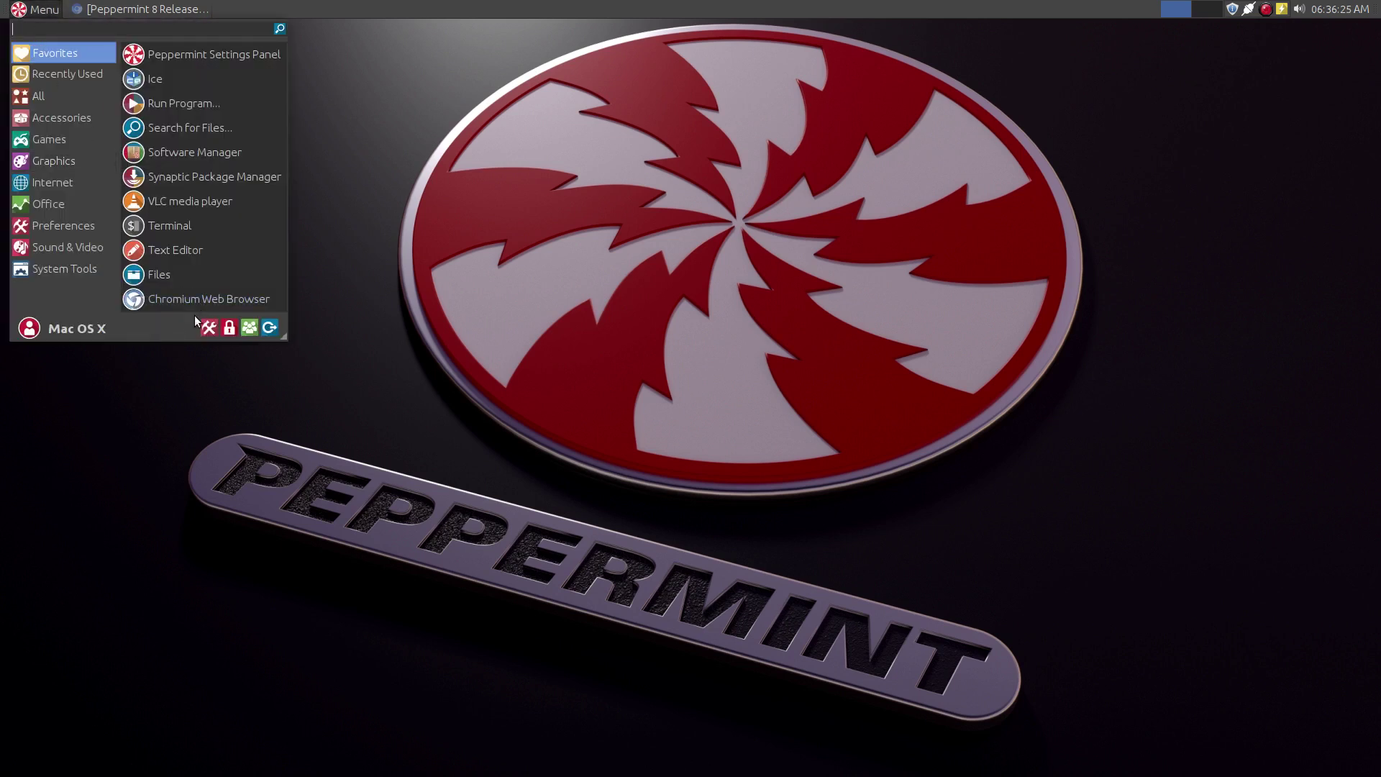
pyautogui.click(203, 332)
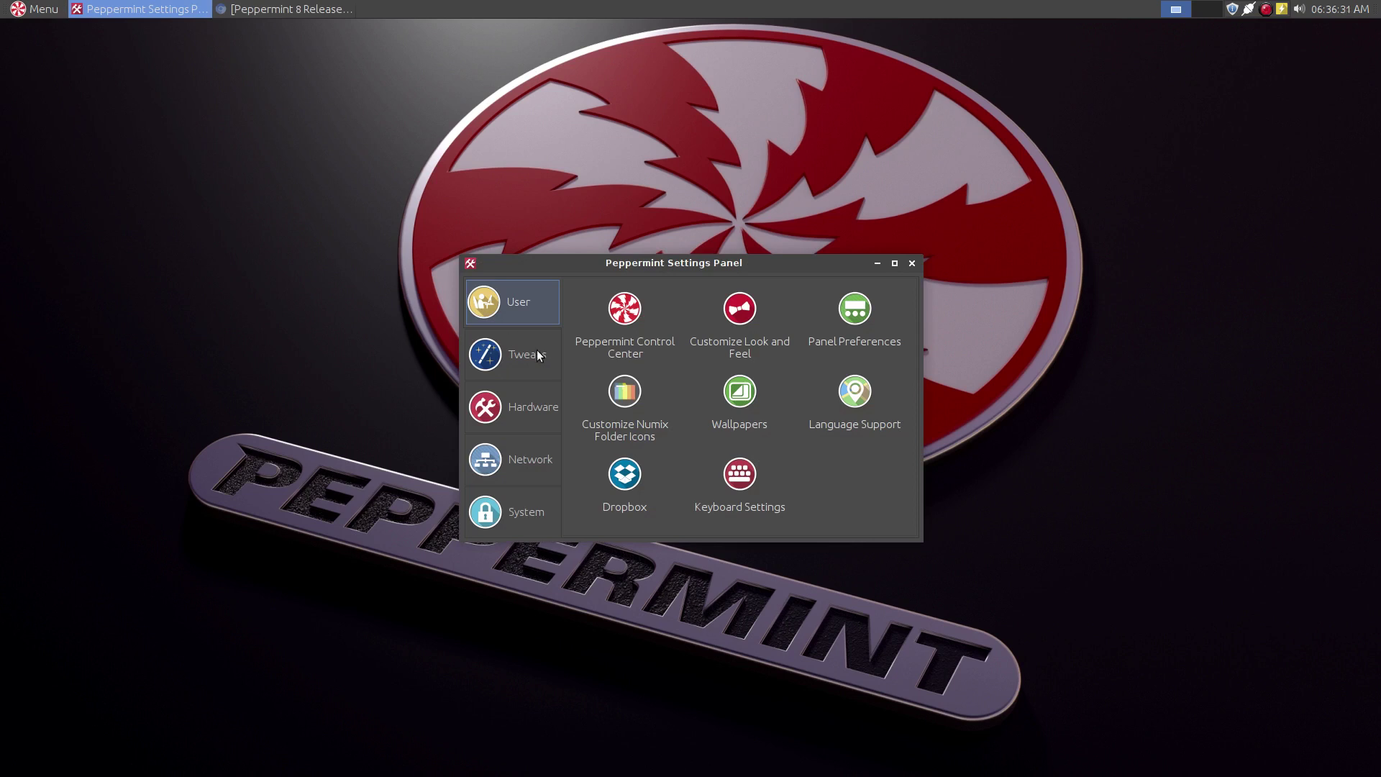
# Open Customize Look and Feel and view its About information
pyautogui.click(738, 312)
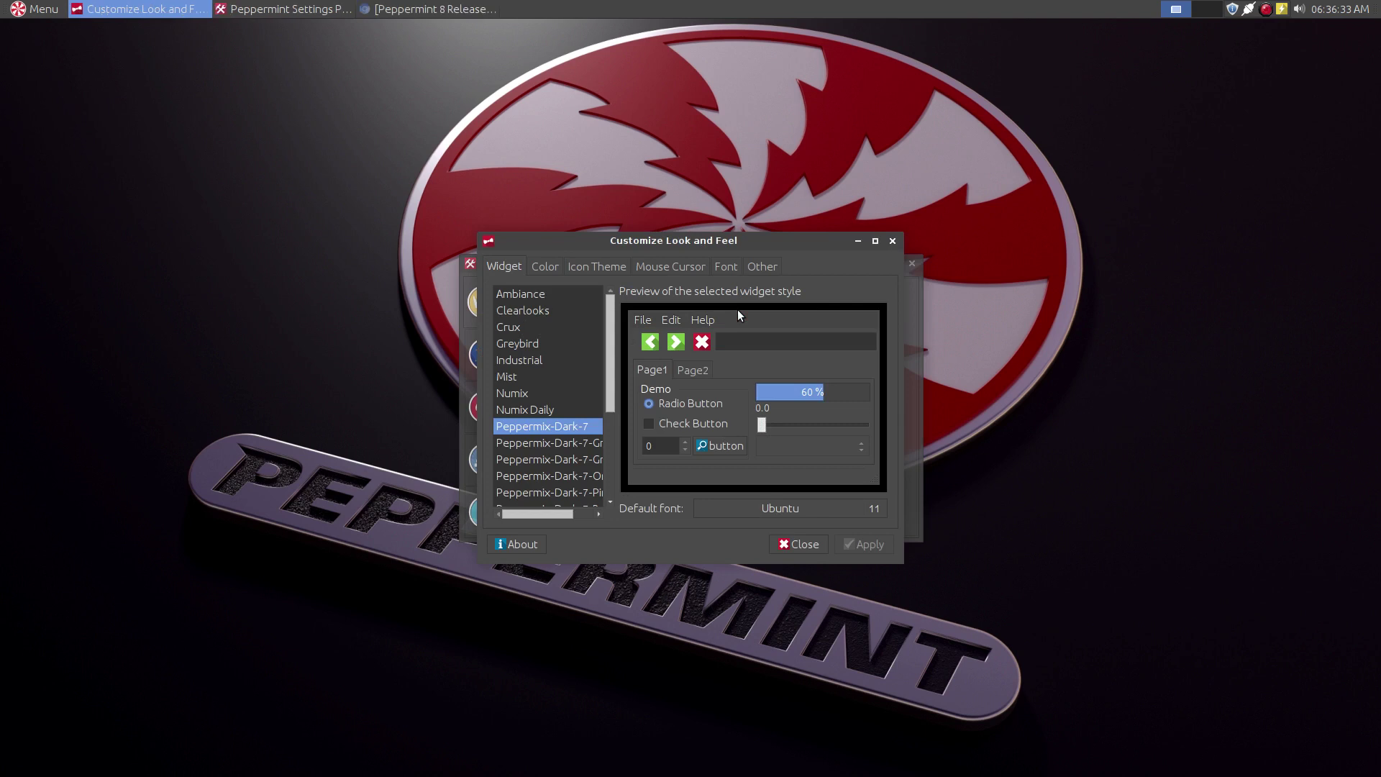
pyautogui.click(512, 543)
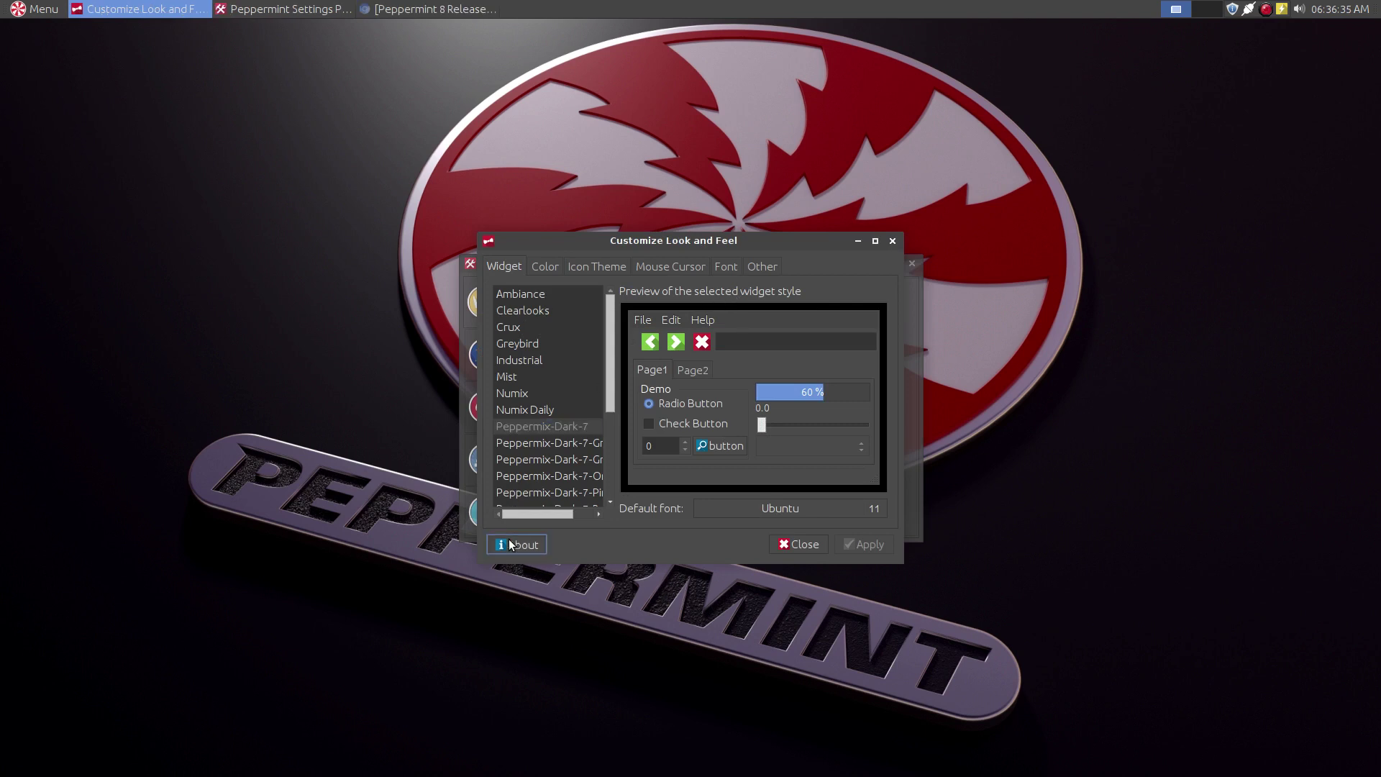
pyautogui.click(772, 451)
# Select and apply the green Peppermix-Dark-7 widget theme, then close the window
pyautogui.click(544, 426)
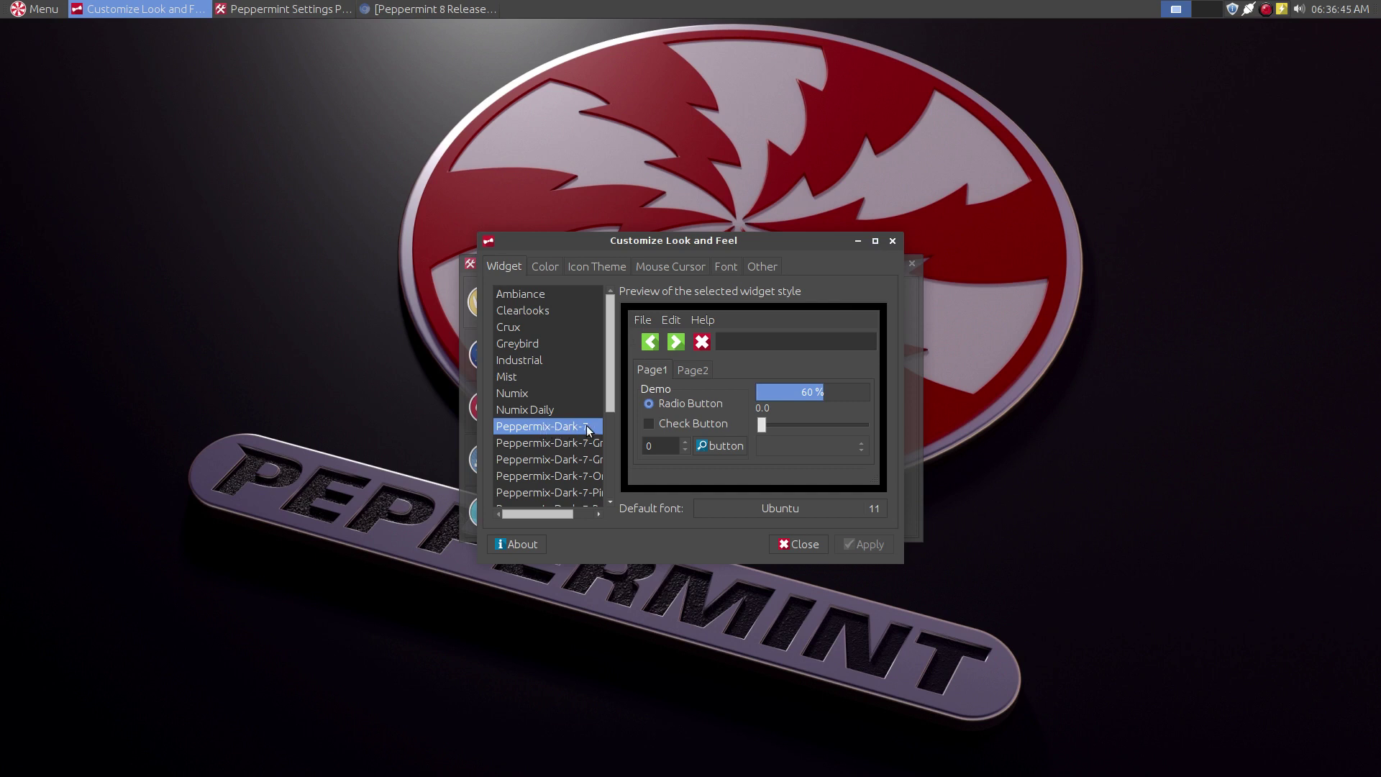
pyautogui.click(568, 448)
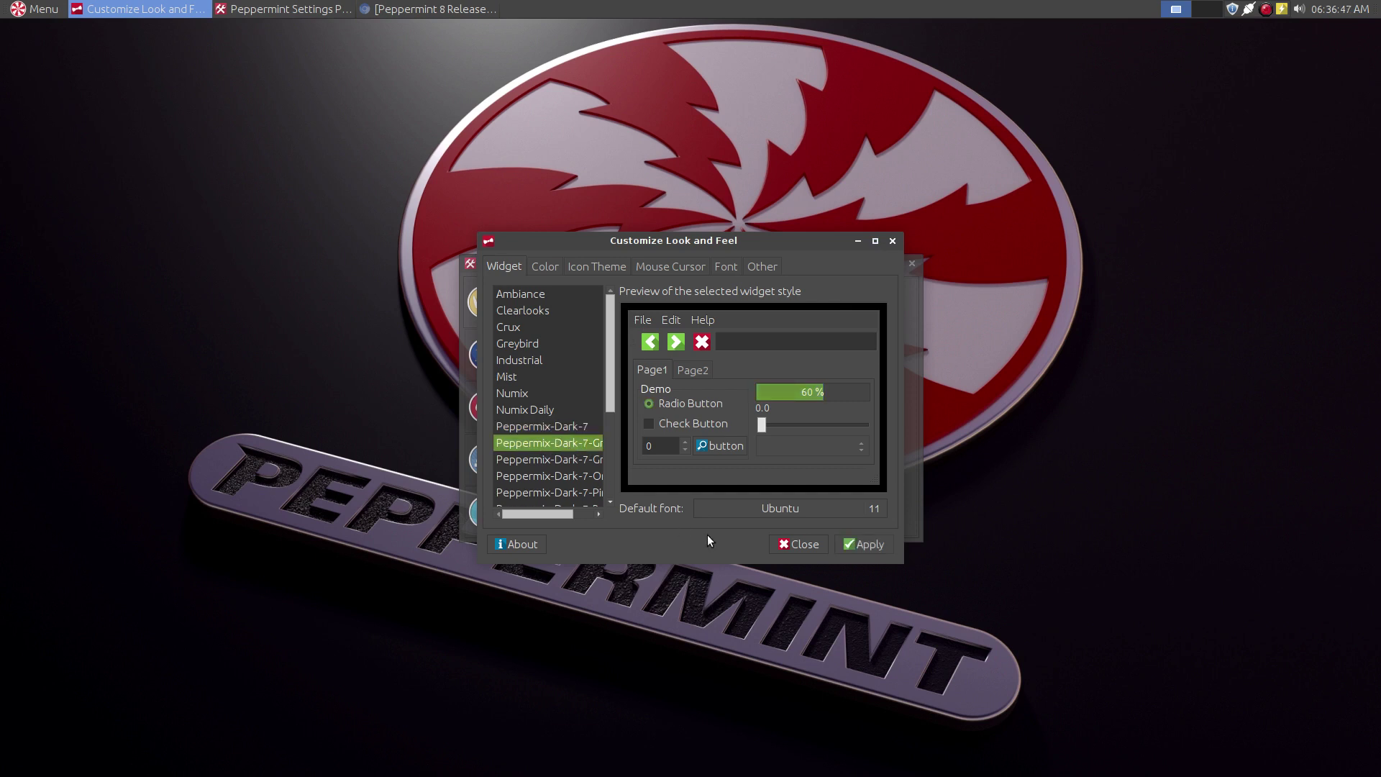
pyautogui.click(859, 546)
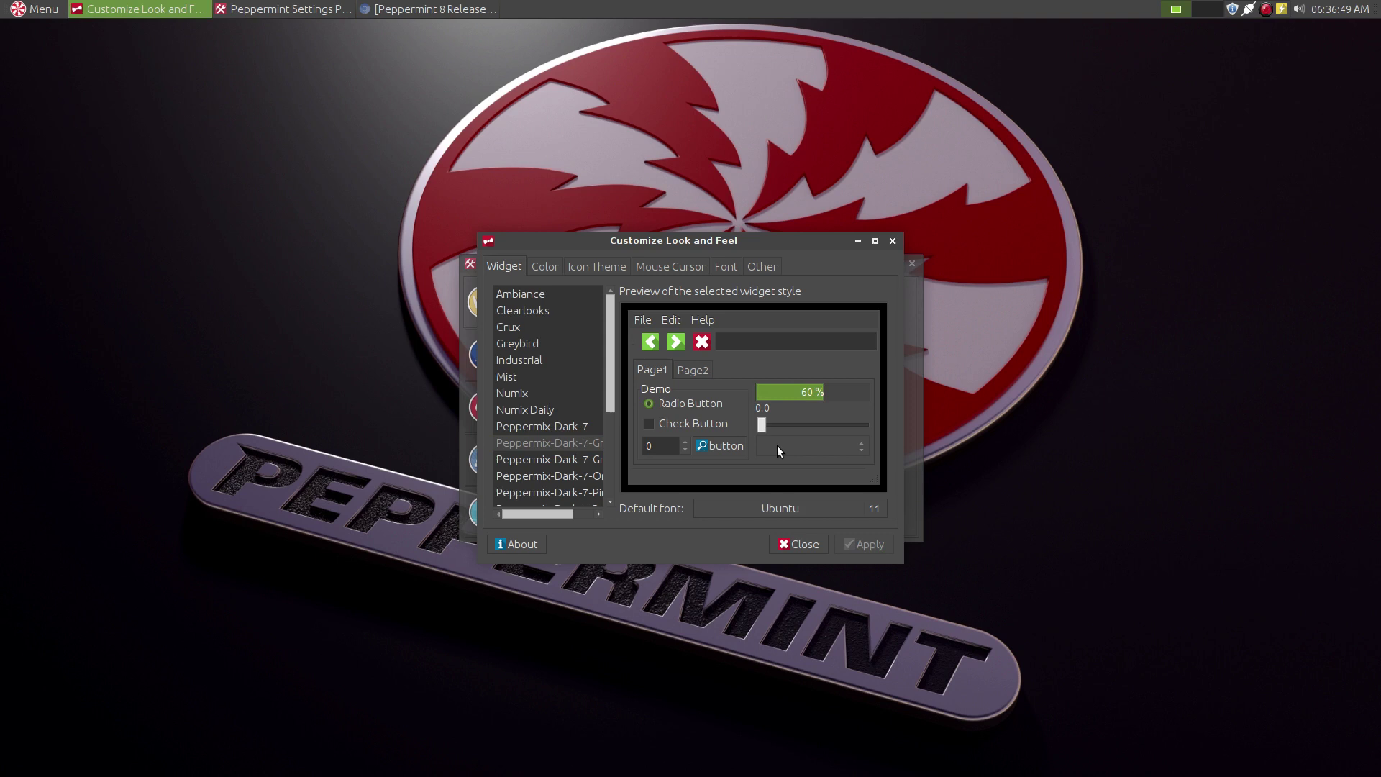
pyautogui.click(804, 544)
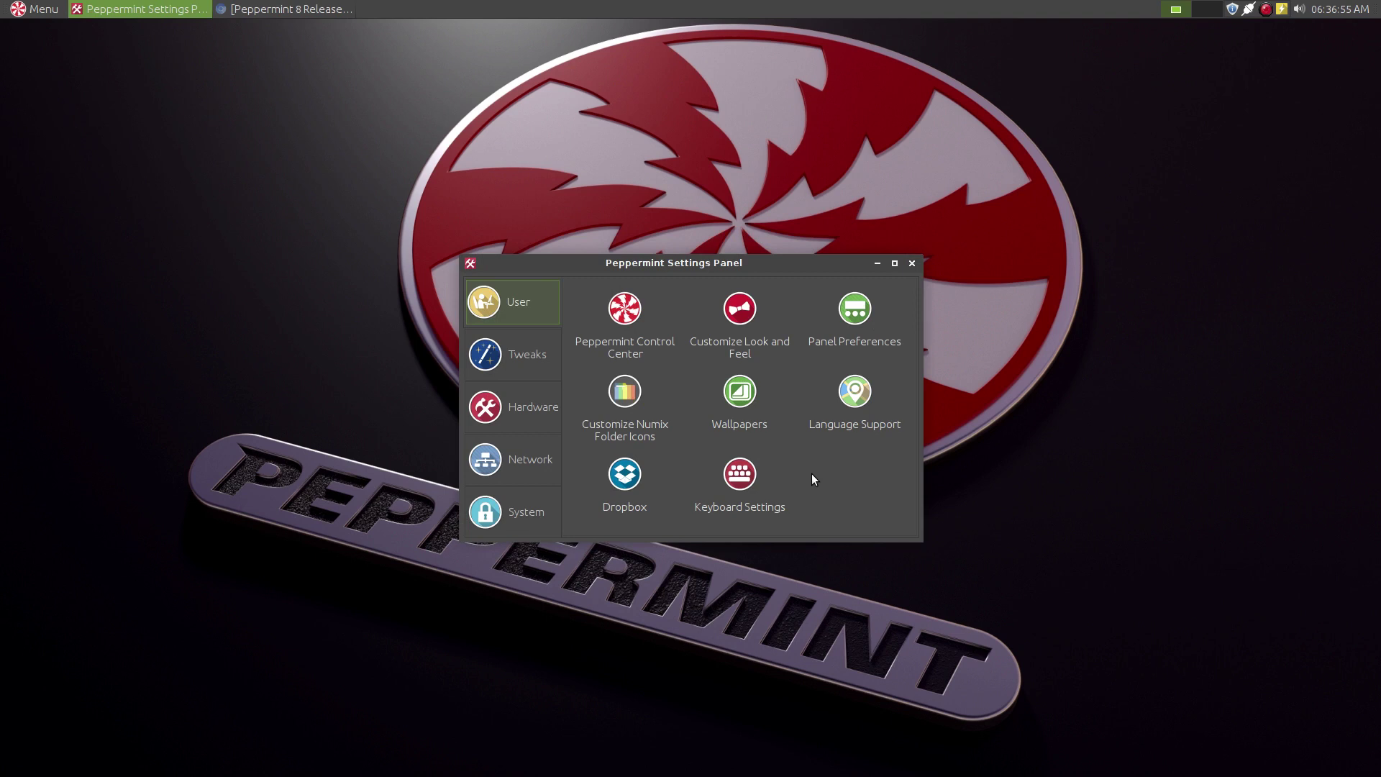
# Browse the Tweaks and Hardware categories, ending back on Tweaks
pyautogui.click(508, 357)
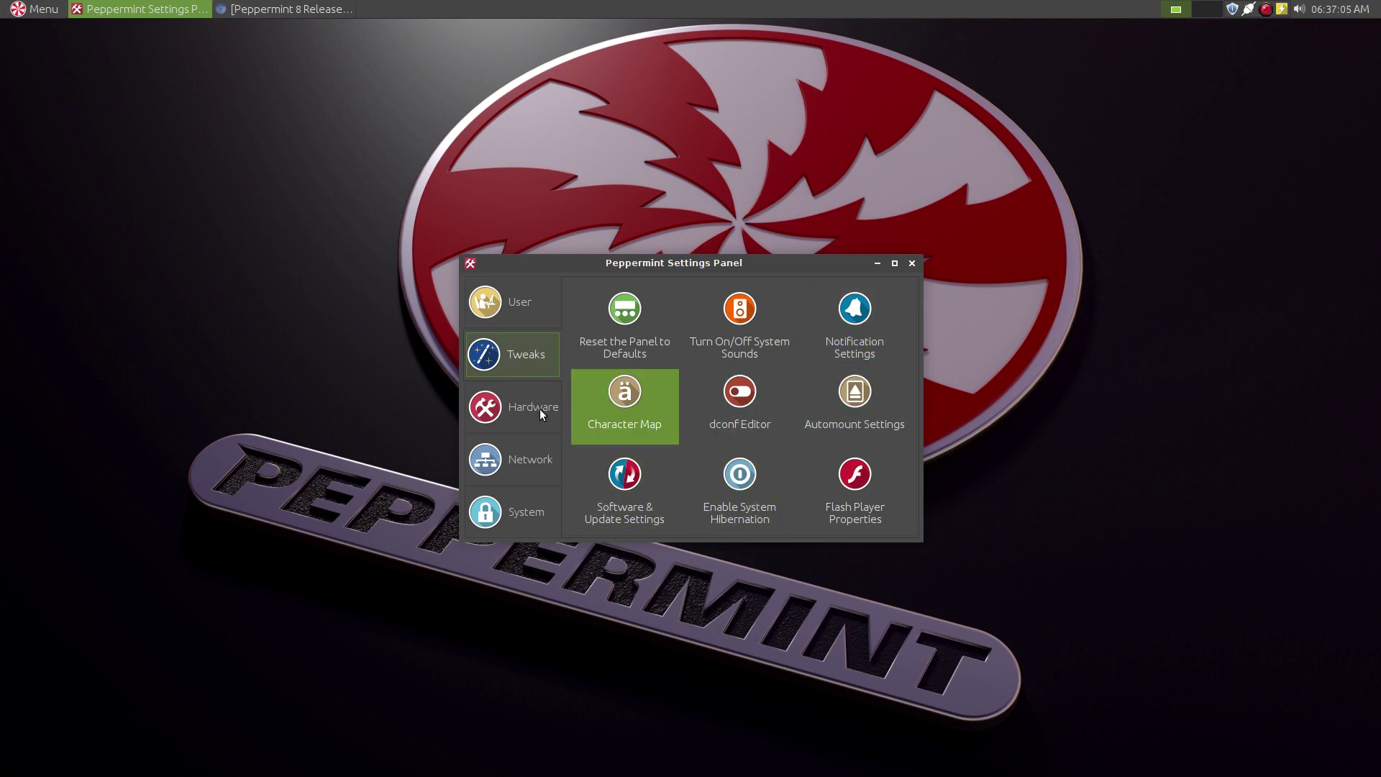
pyautogui.click(518, 410)
pyautogui.click(516, 357)
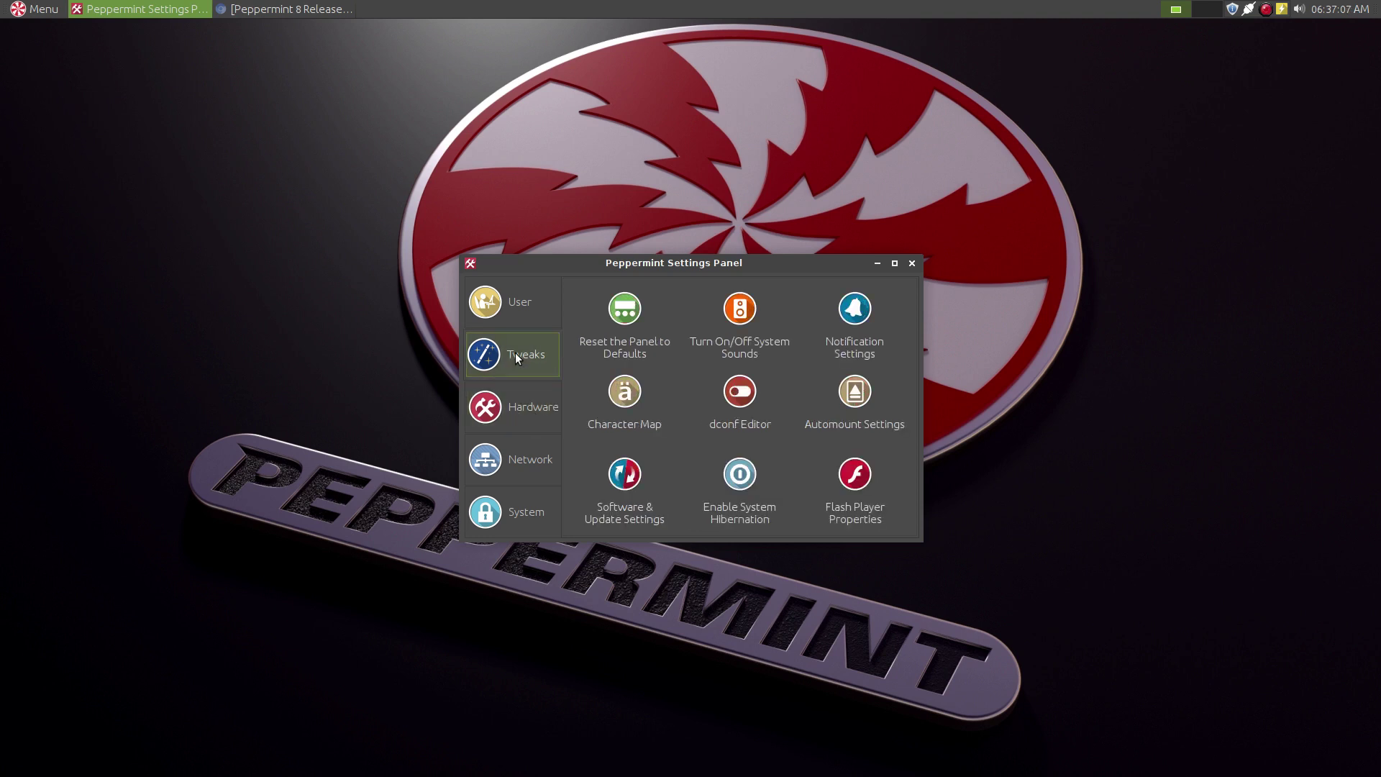
# Review the Other Software repositories in Software & Updates and close it
pyautogui.click(643, 485)
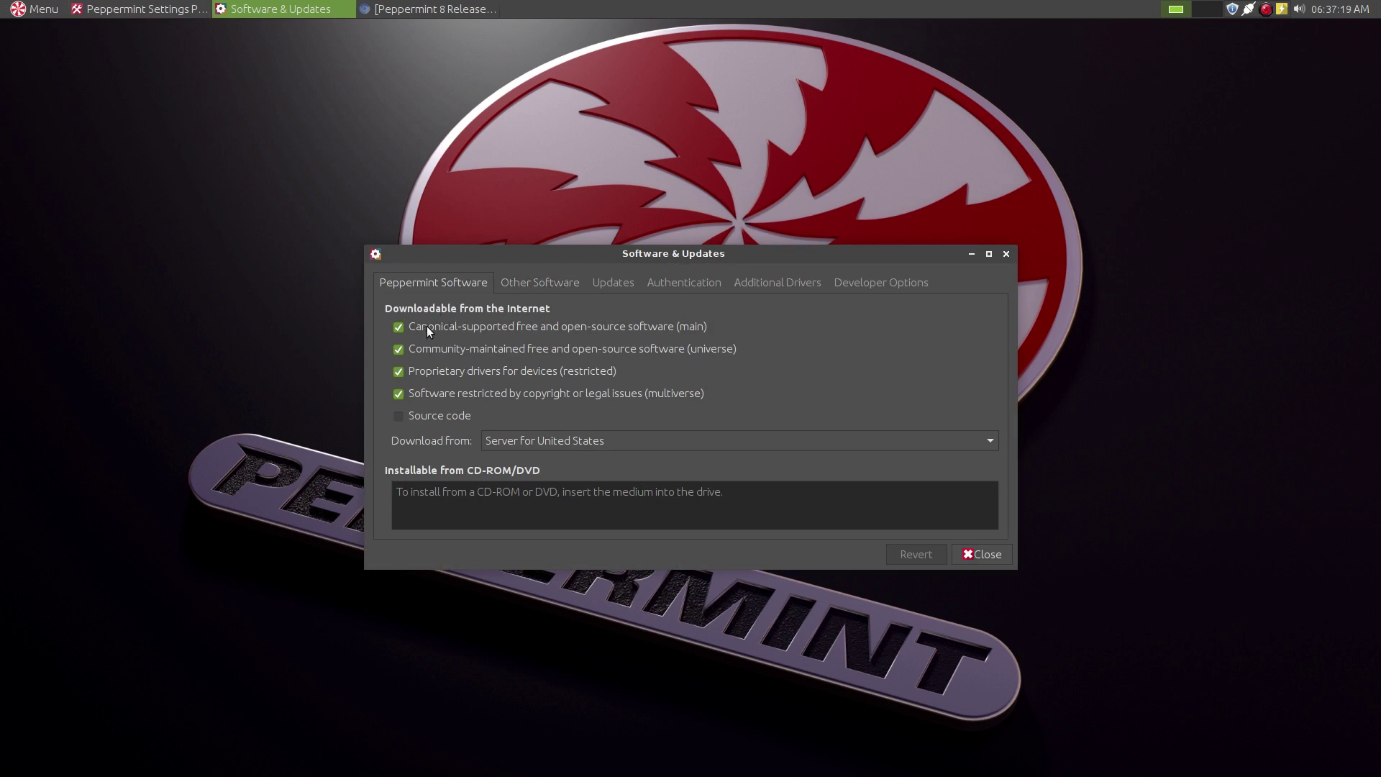
pyautogui.click(524, 283)
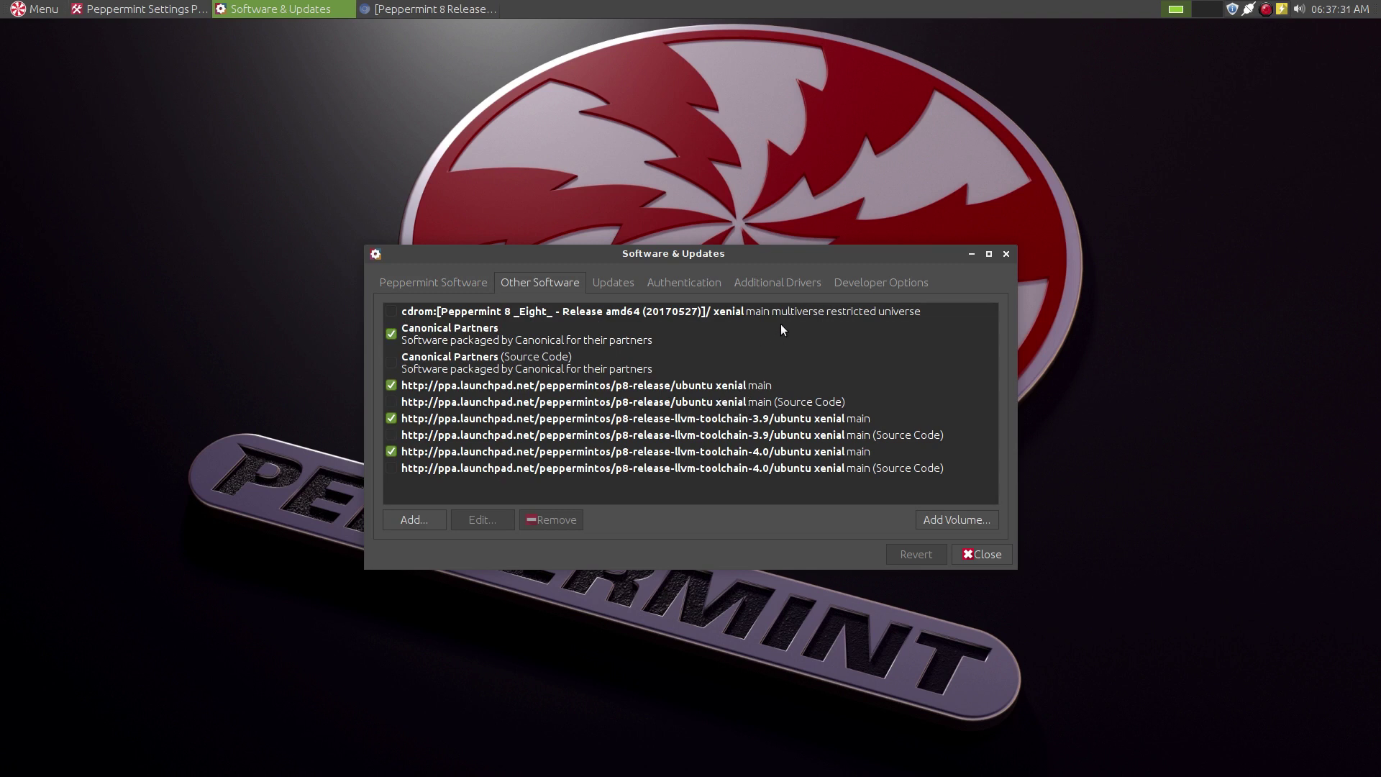
pyautogui.click(982, 554)
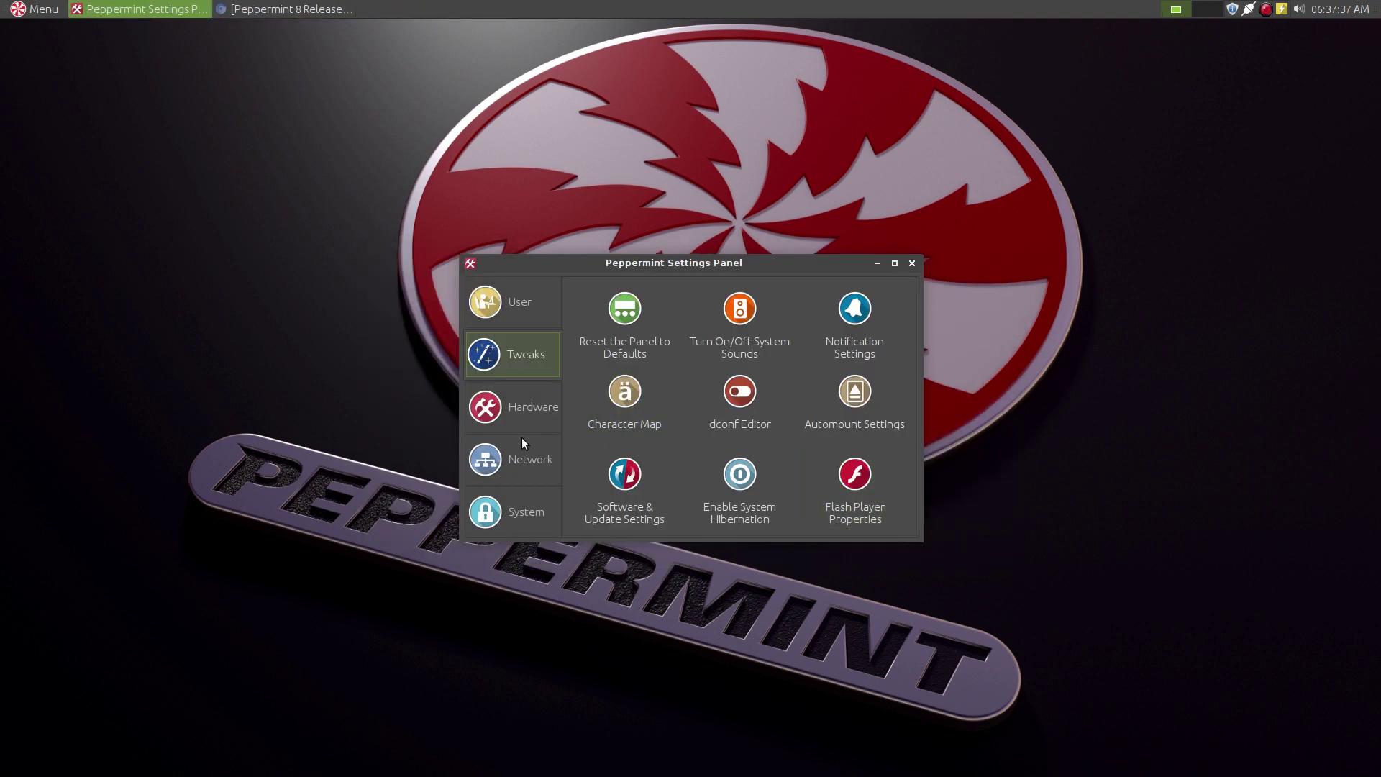
# Browse the User, System and Hardware categories, briefly opening panel preferences
pyautogui.click(521, 306)
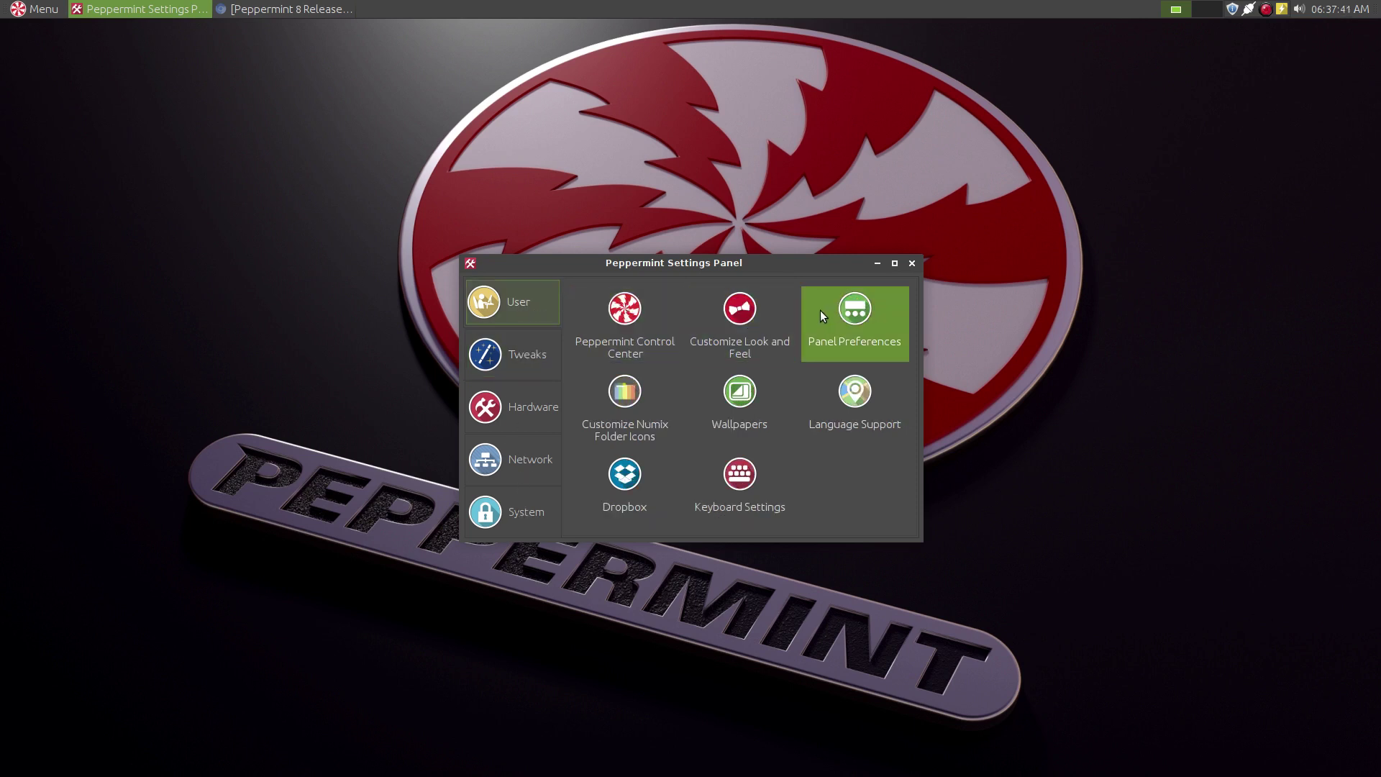
pyautogui.click(860, 310)
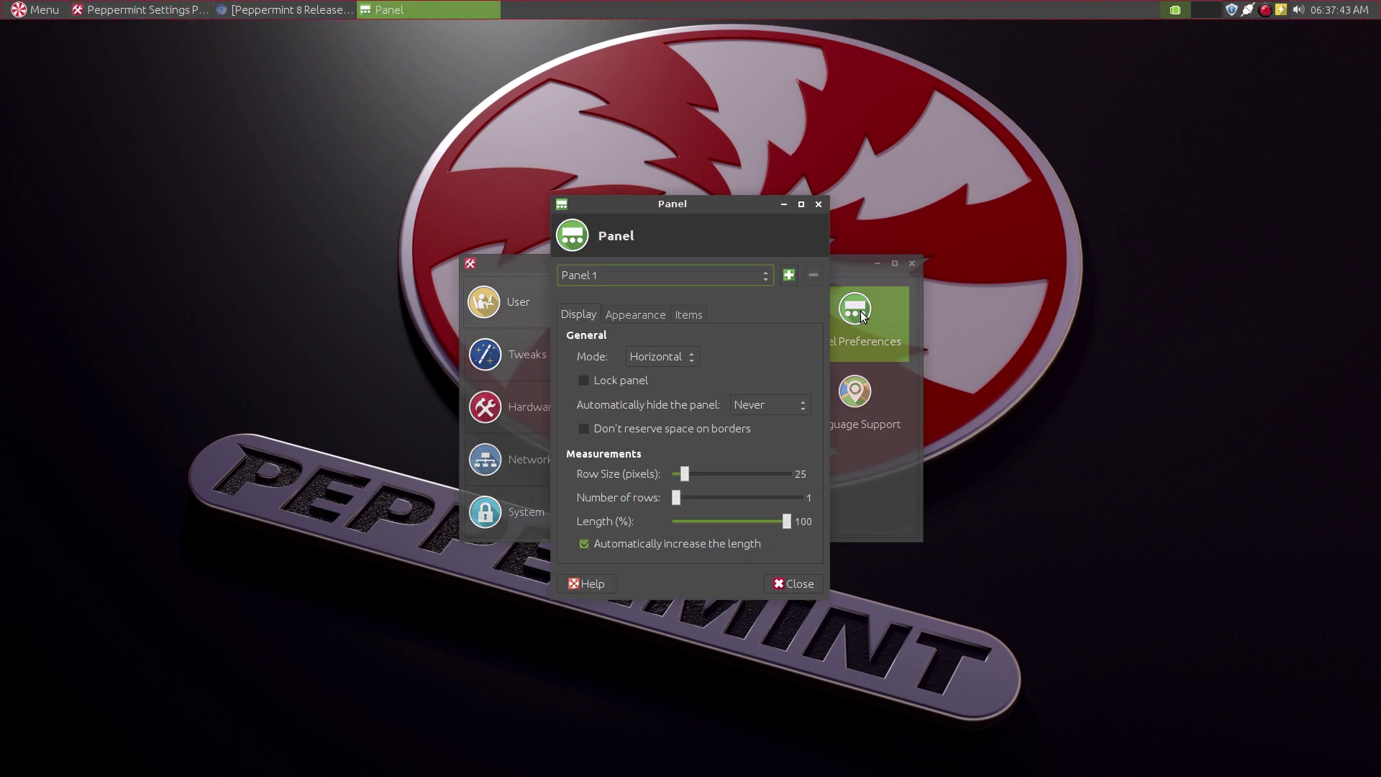
pyautogui.click(804, 583)
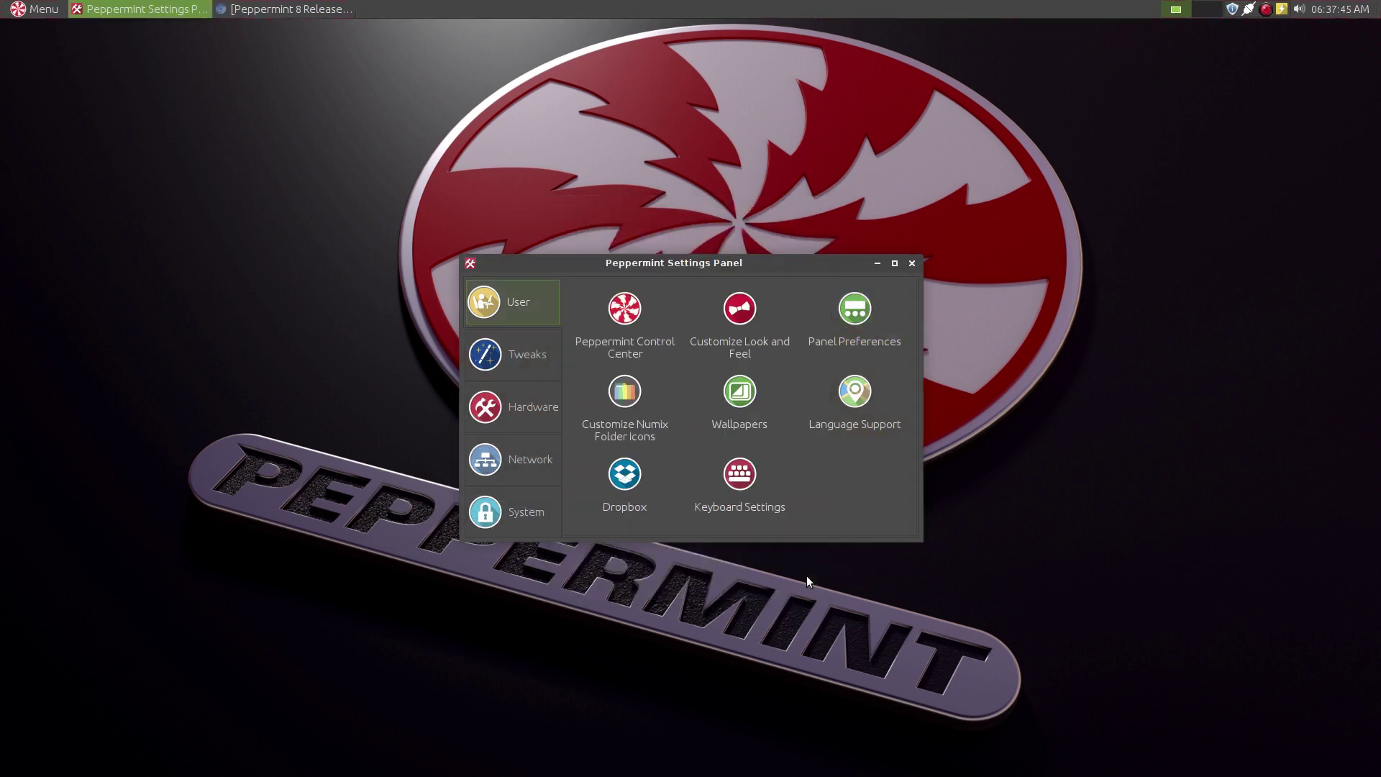
pyautogui.click(507, 511)
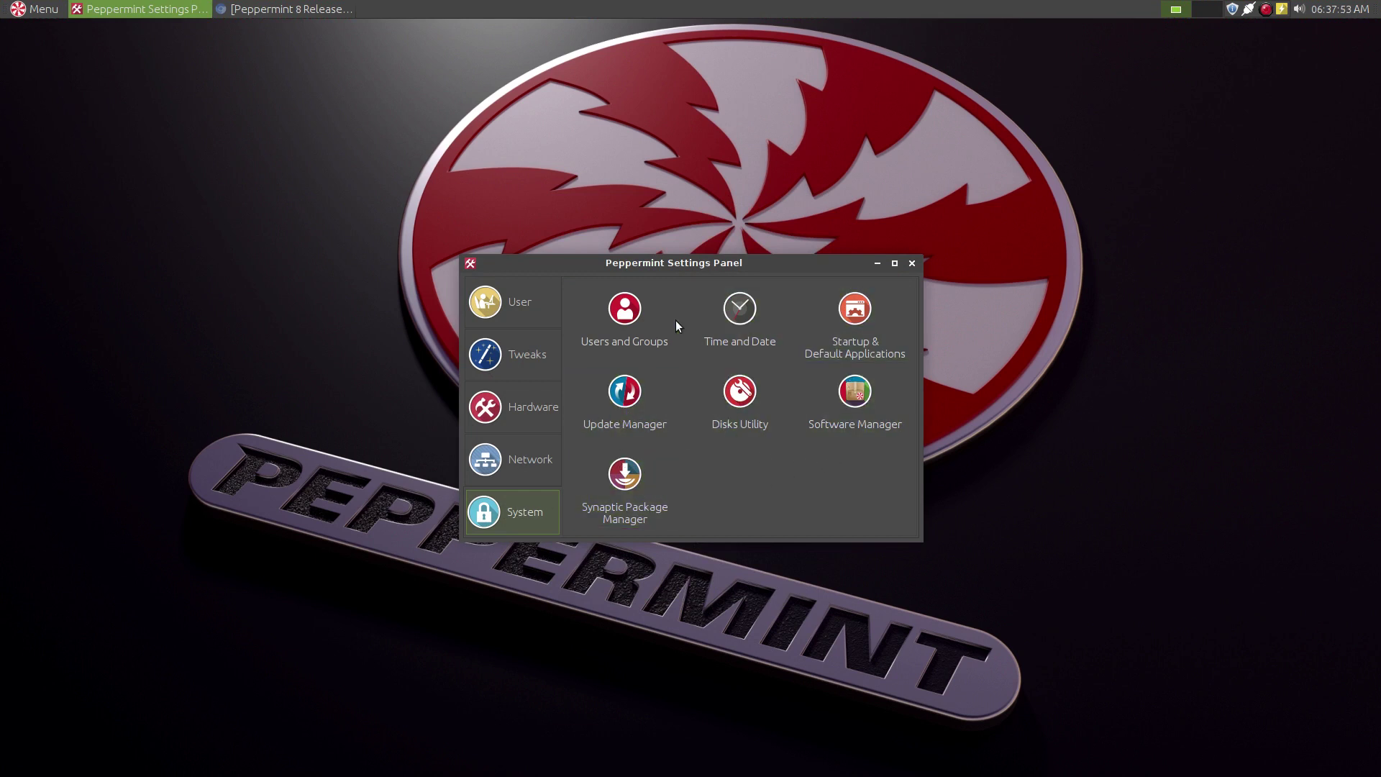
pyautogui.click(519, 408)
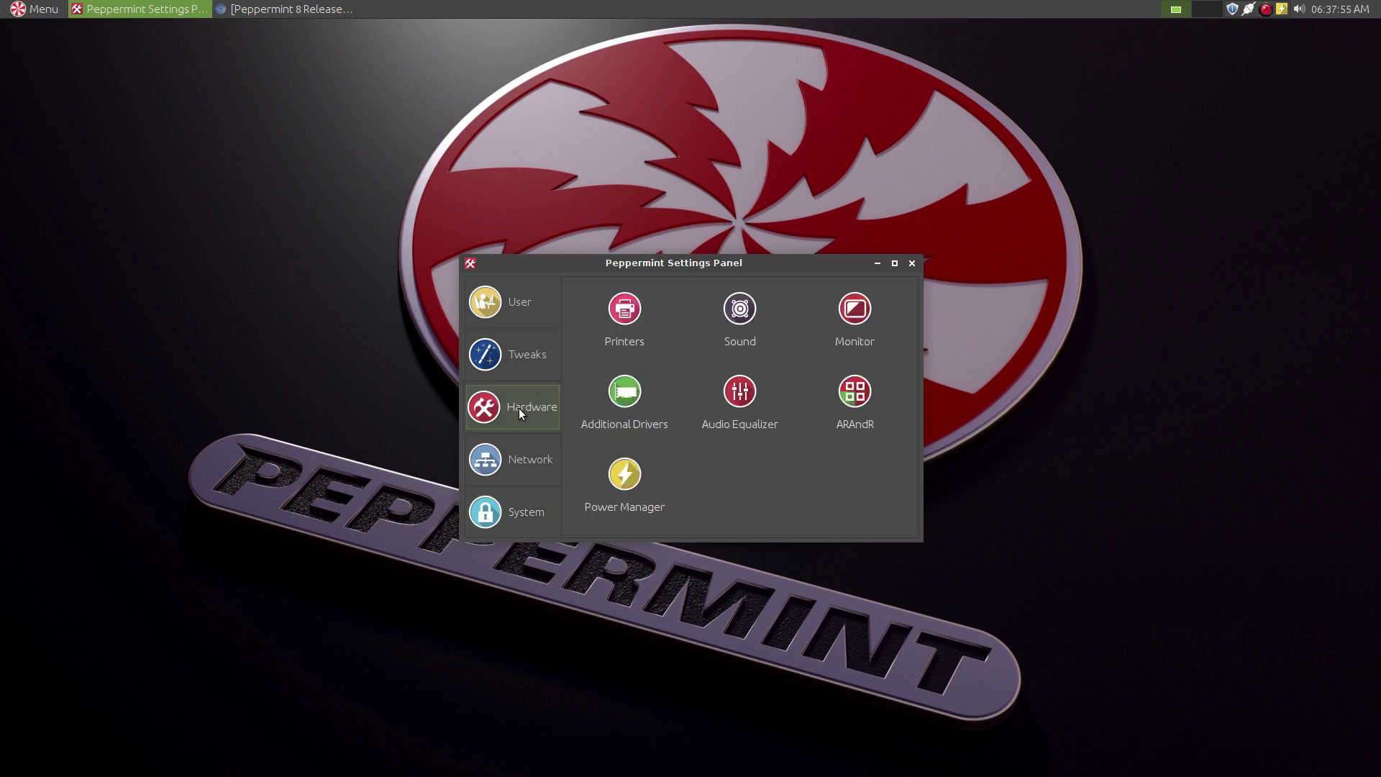
# Open Power Manager, dismiss its online help prompt, and move its window left
pyautogui.click(606, 467)
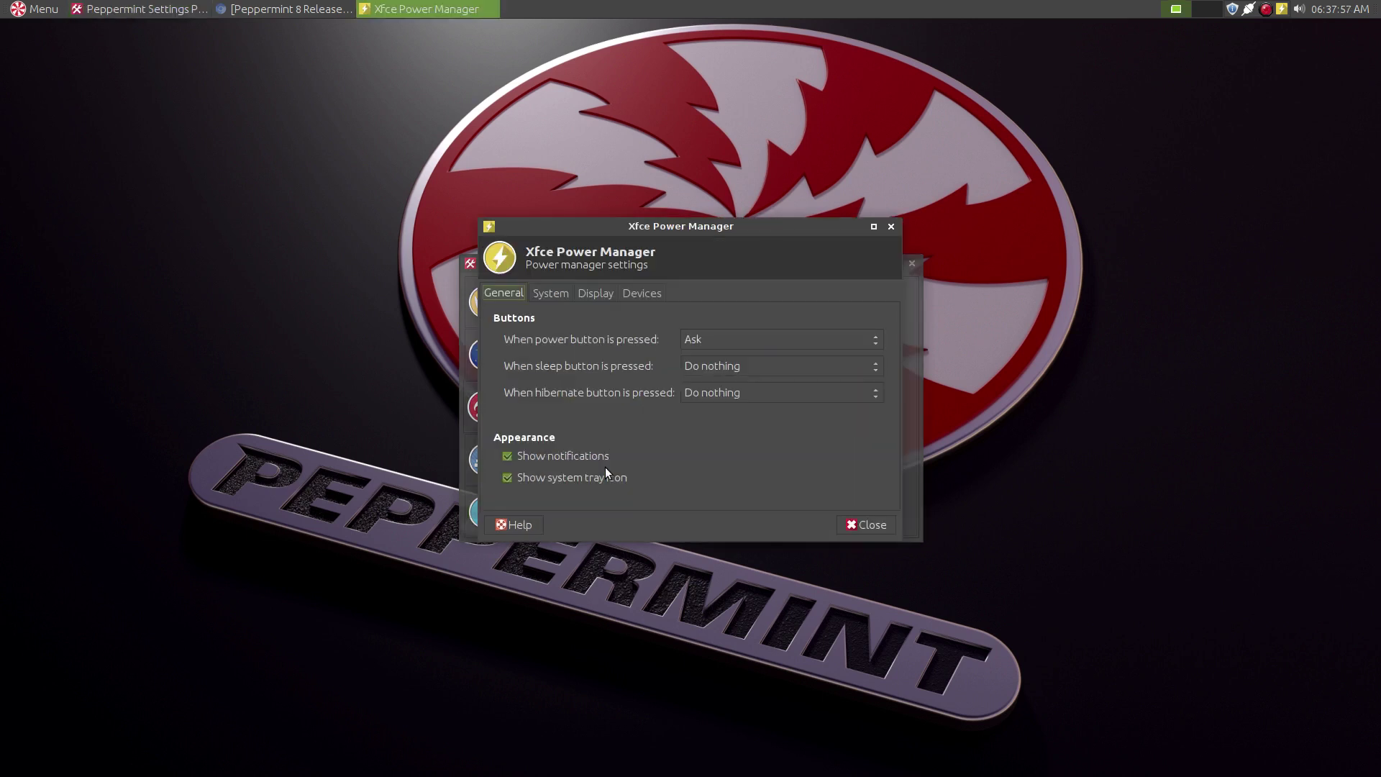
pyautogui.click(519, 525)
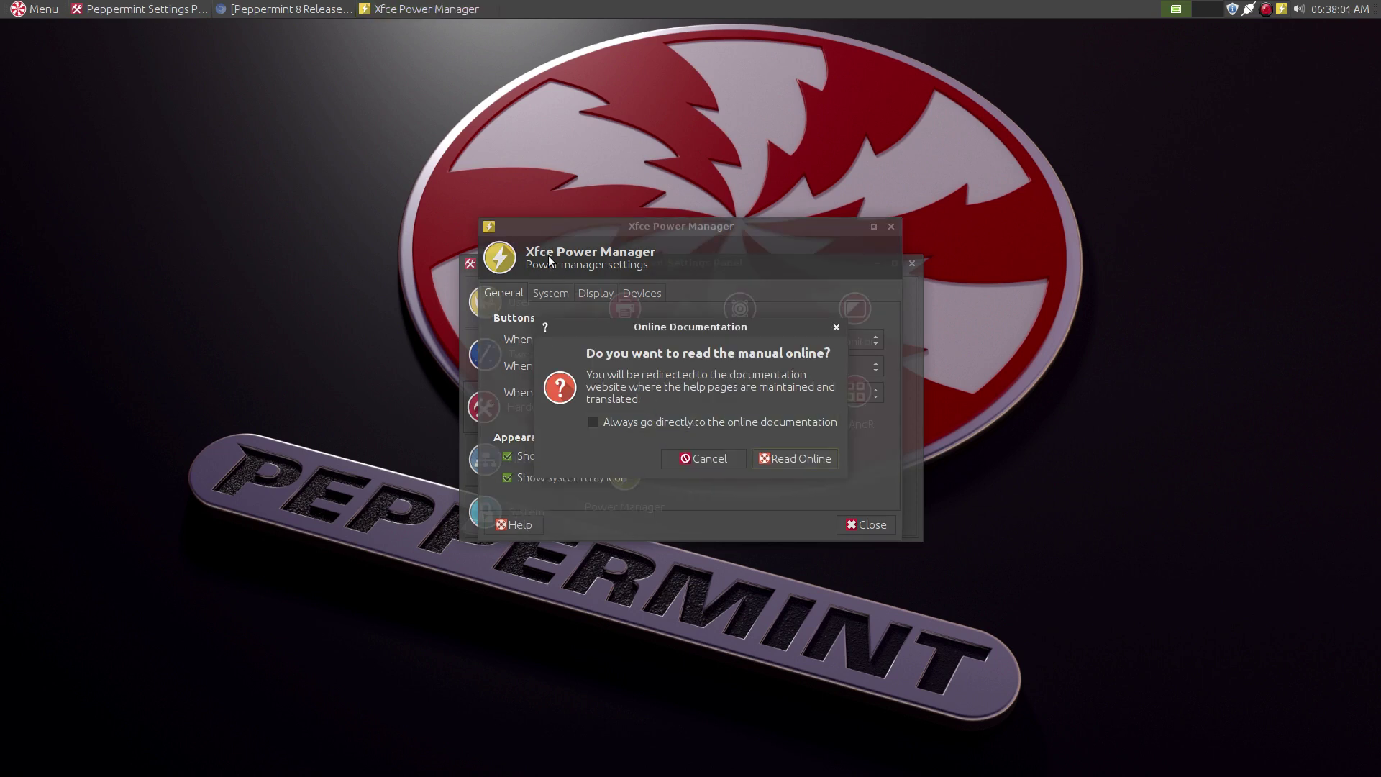
pyautogui.click(706, 460)
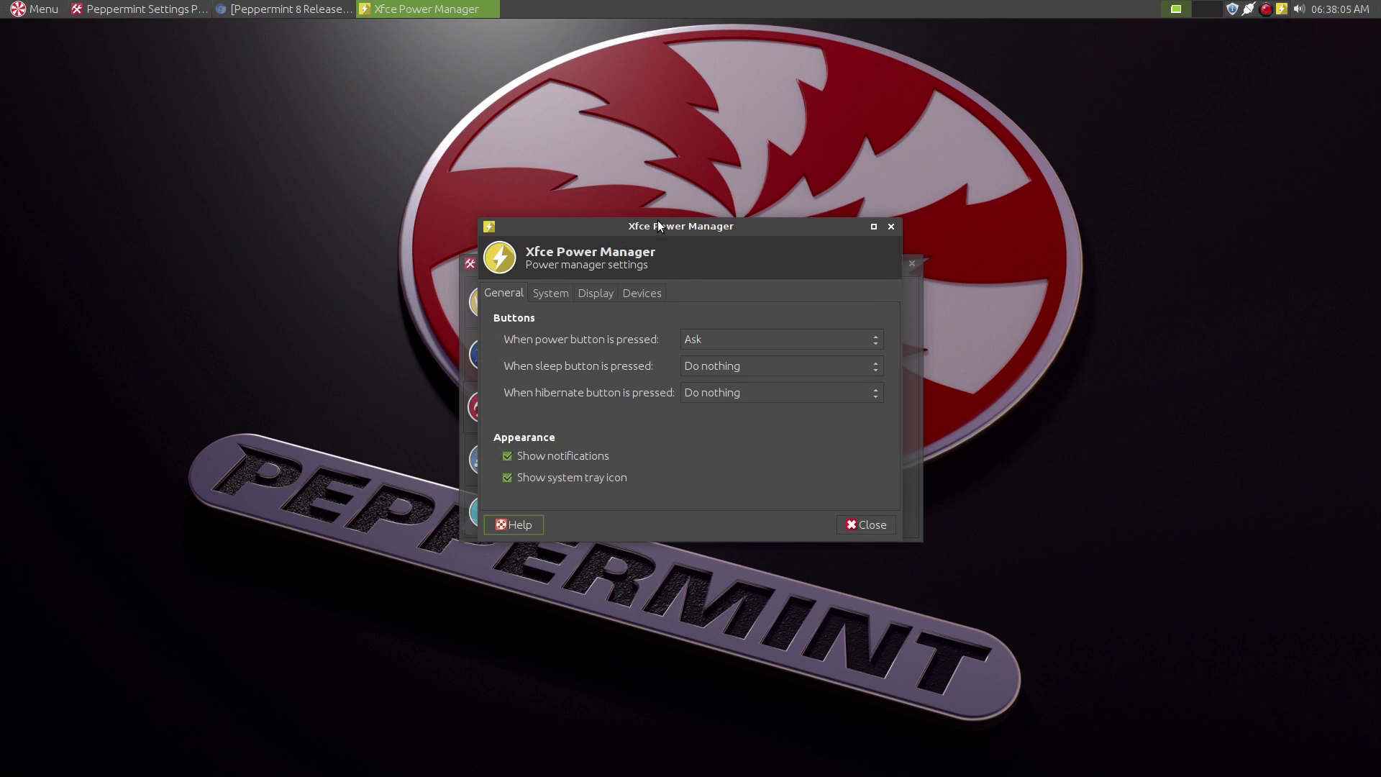
pyautogui.moveTo(657, 222); pyautogui.dragTo(212, 248)
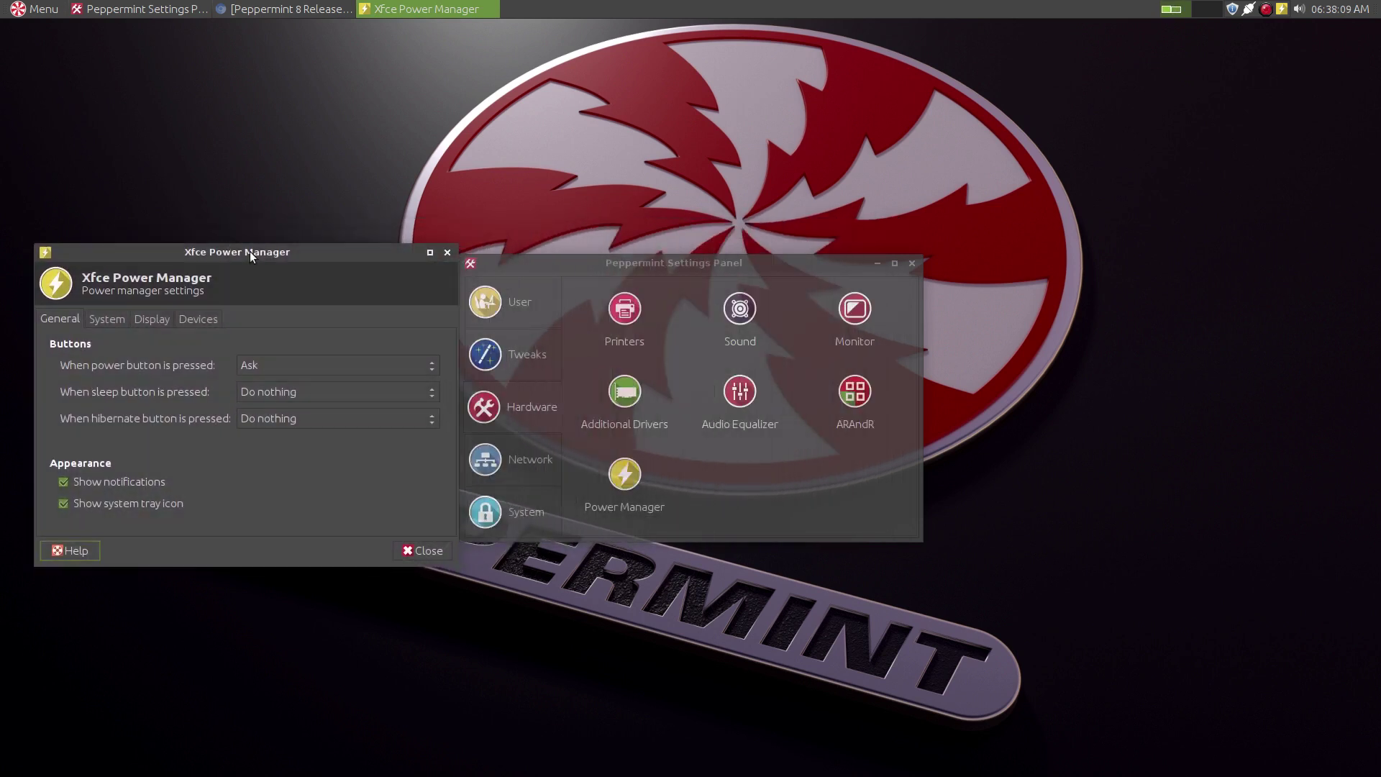
# Return to the User tools and view LXAppearance's About information again
pyautogui.click(516, 298)
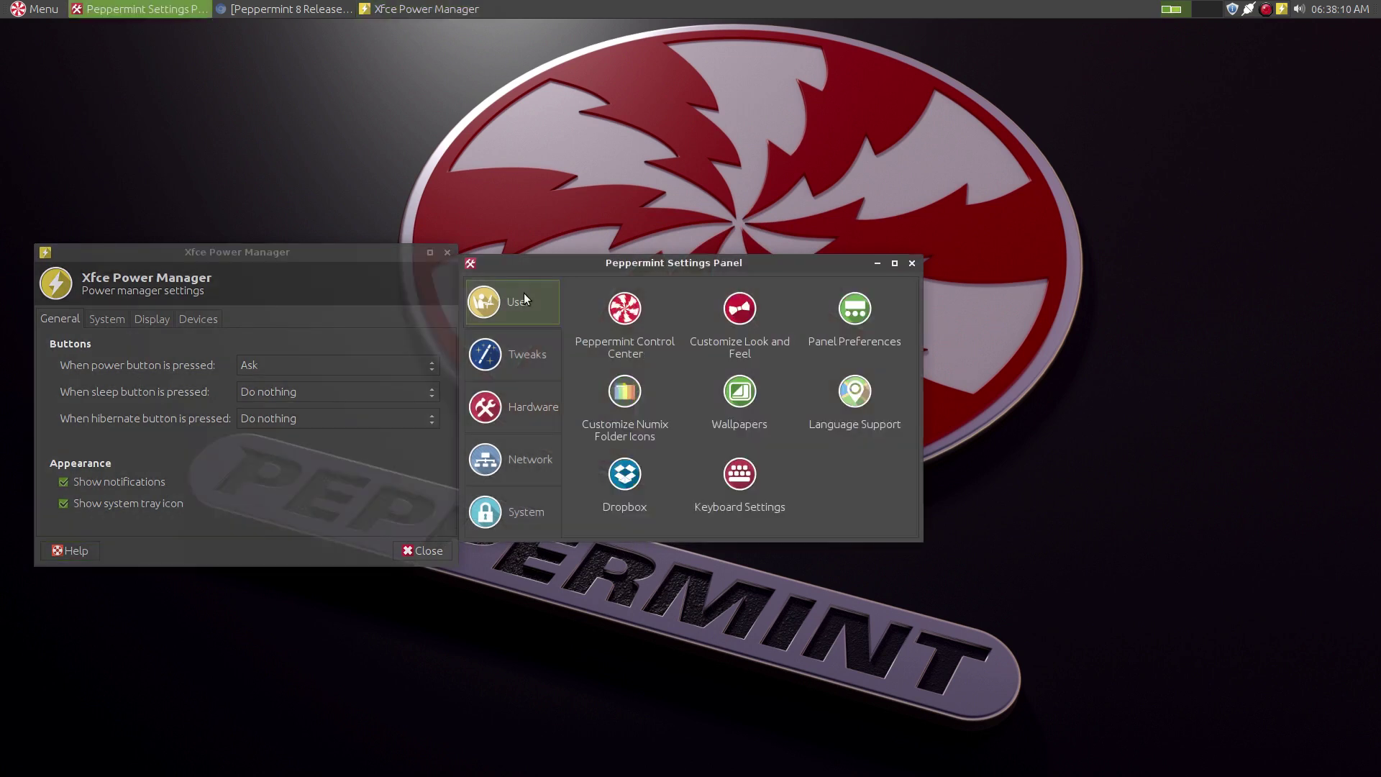
pyautogui.click(718, 312)
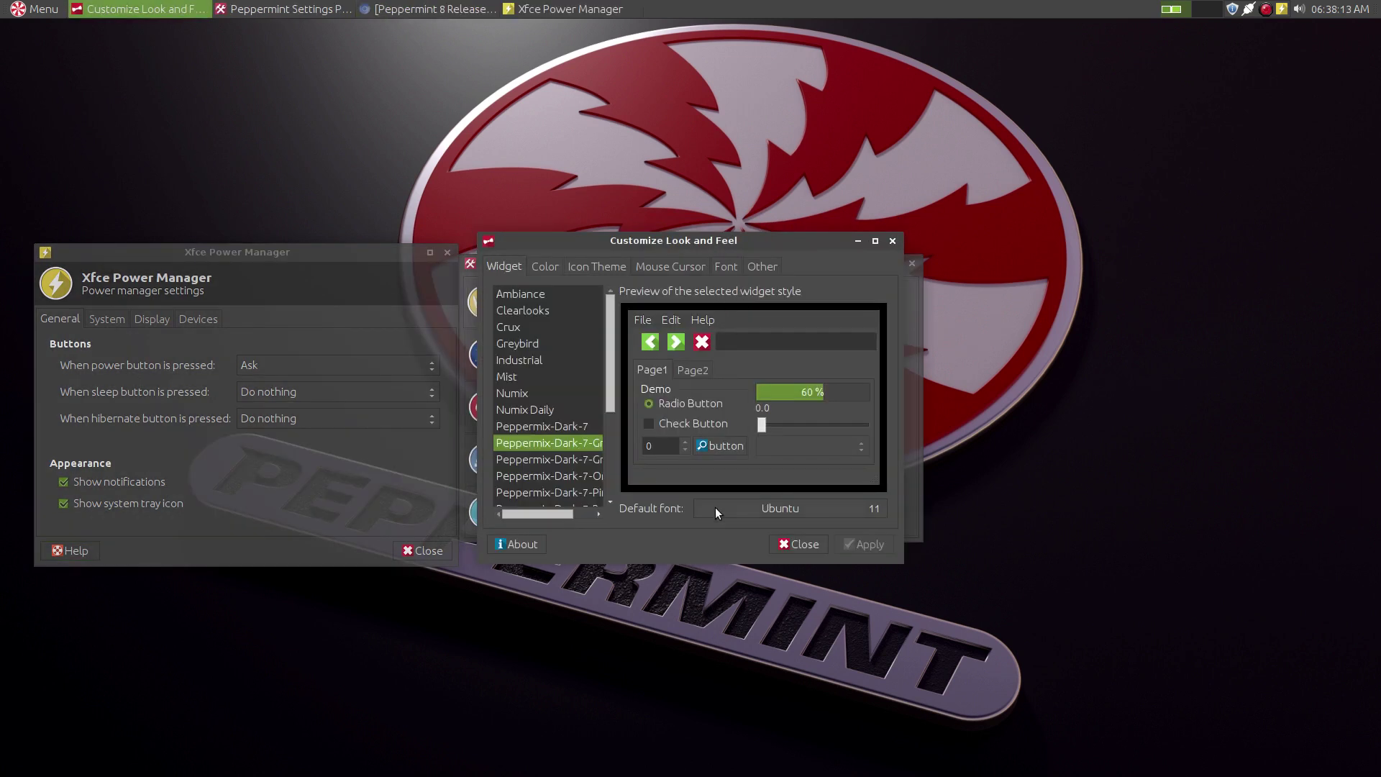
pyautogui.click(519, 545)
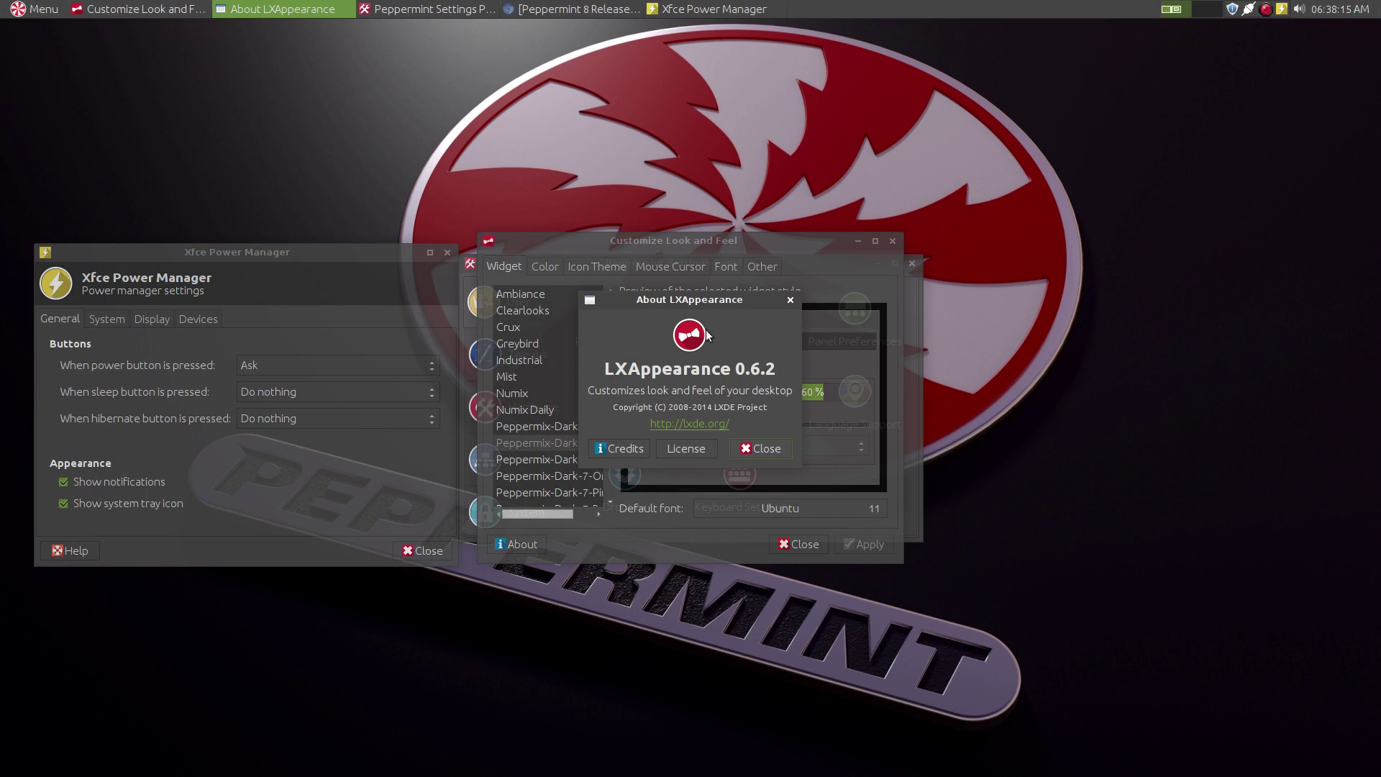
pyautogui.moveTo(698, 300); pyautogui.dragTo(566, 303)
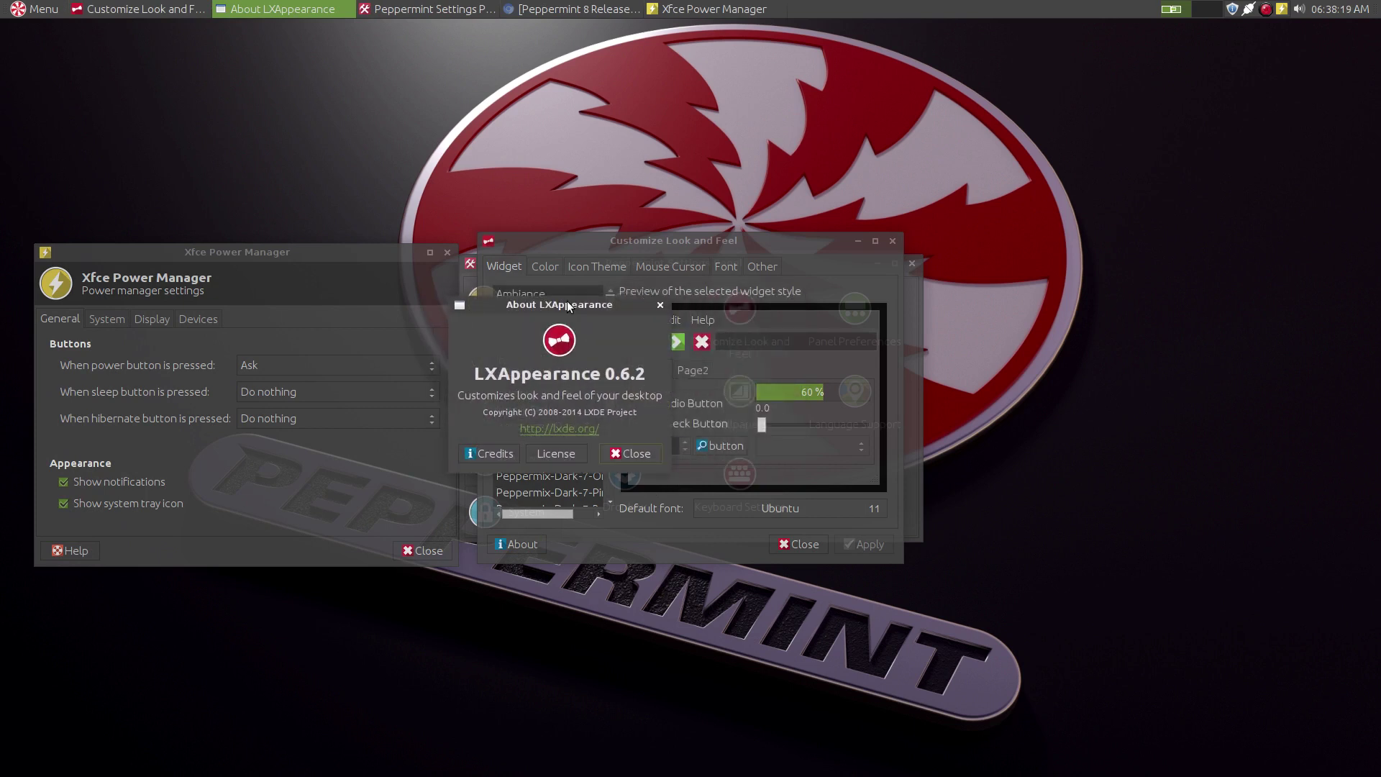
pyautogui.click(640, 453)
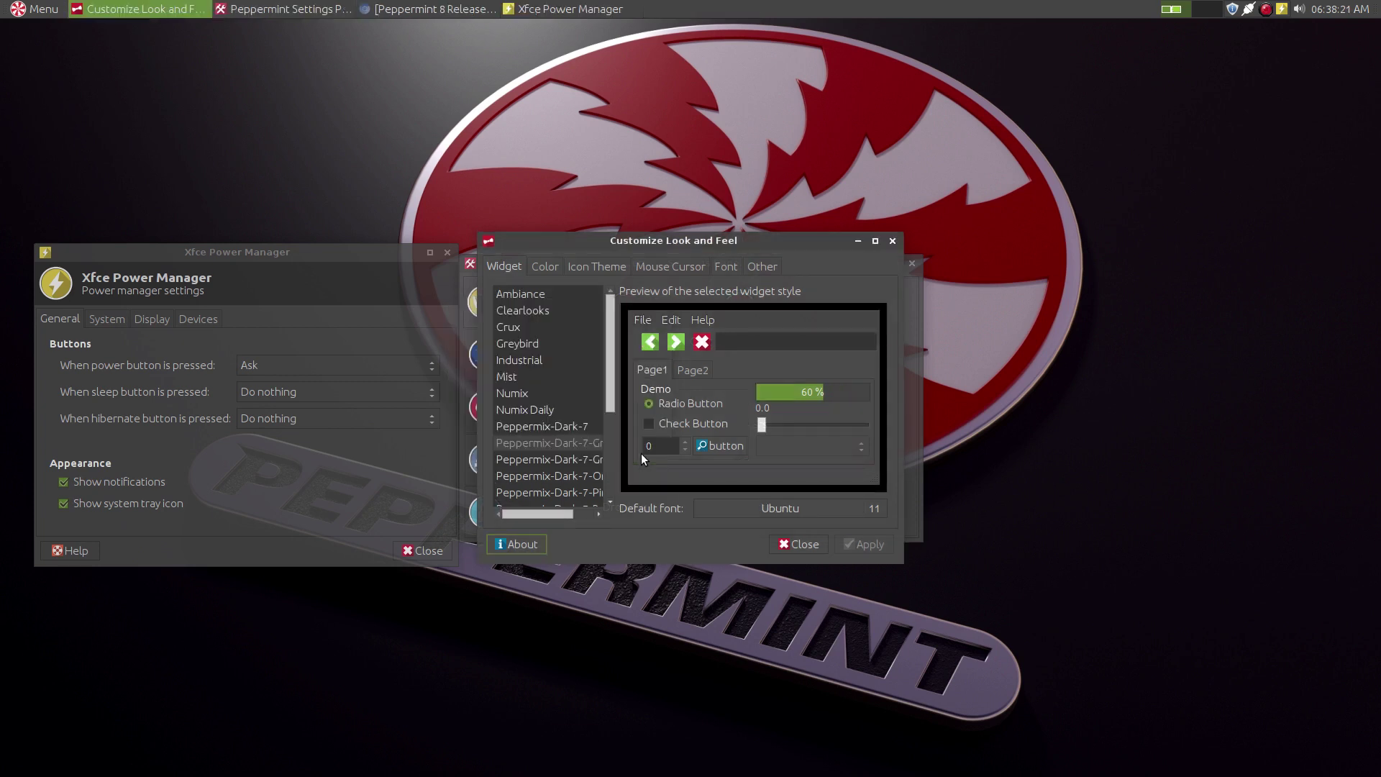
# Show the top panel's About information, then dismiss it
pyautogui.rightClick(1025, 10)
pyautogui.moveTo(1036, 97)
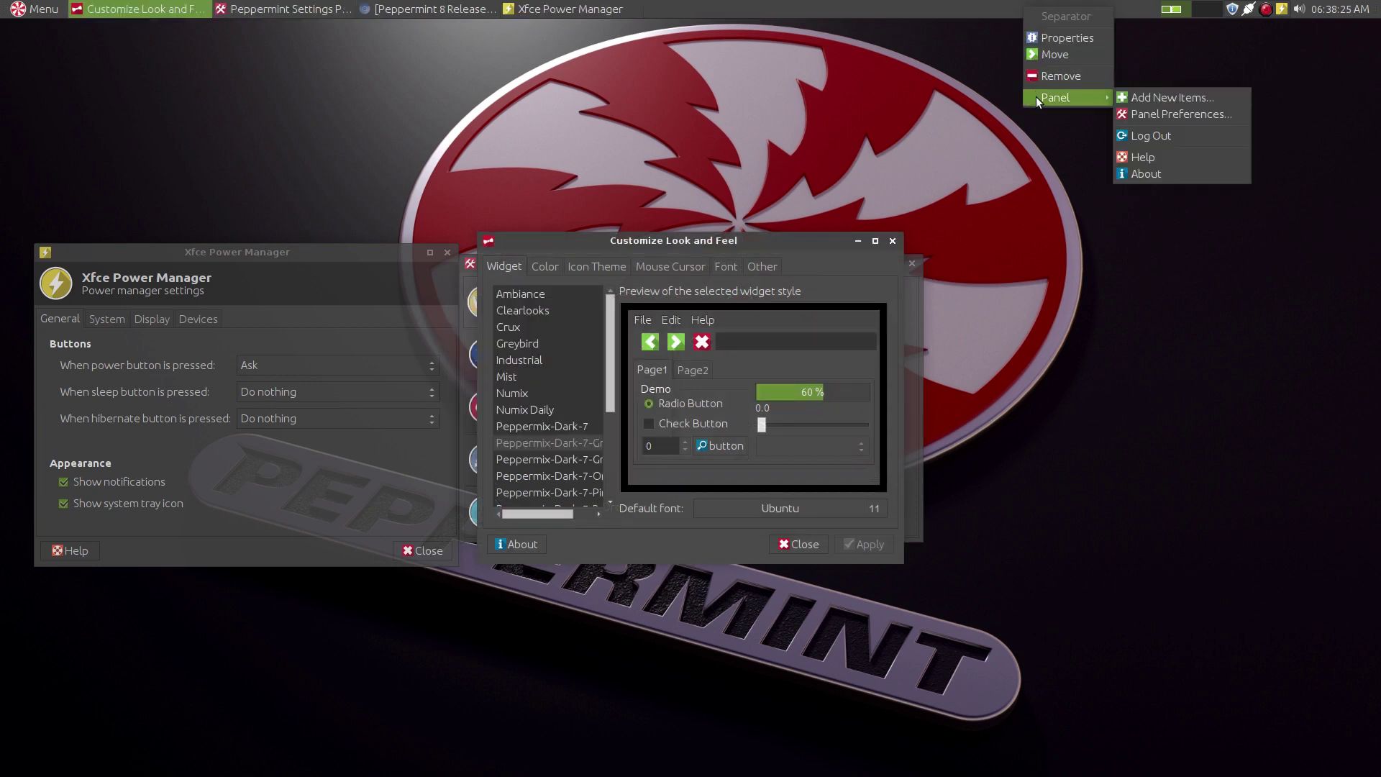
pyautogui.click(1154, 171)
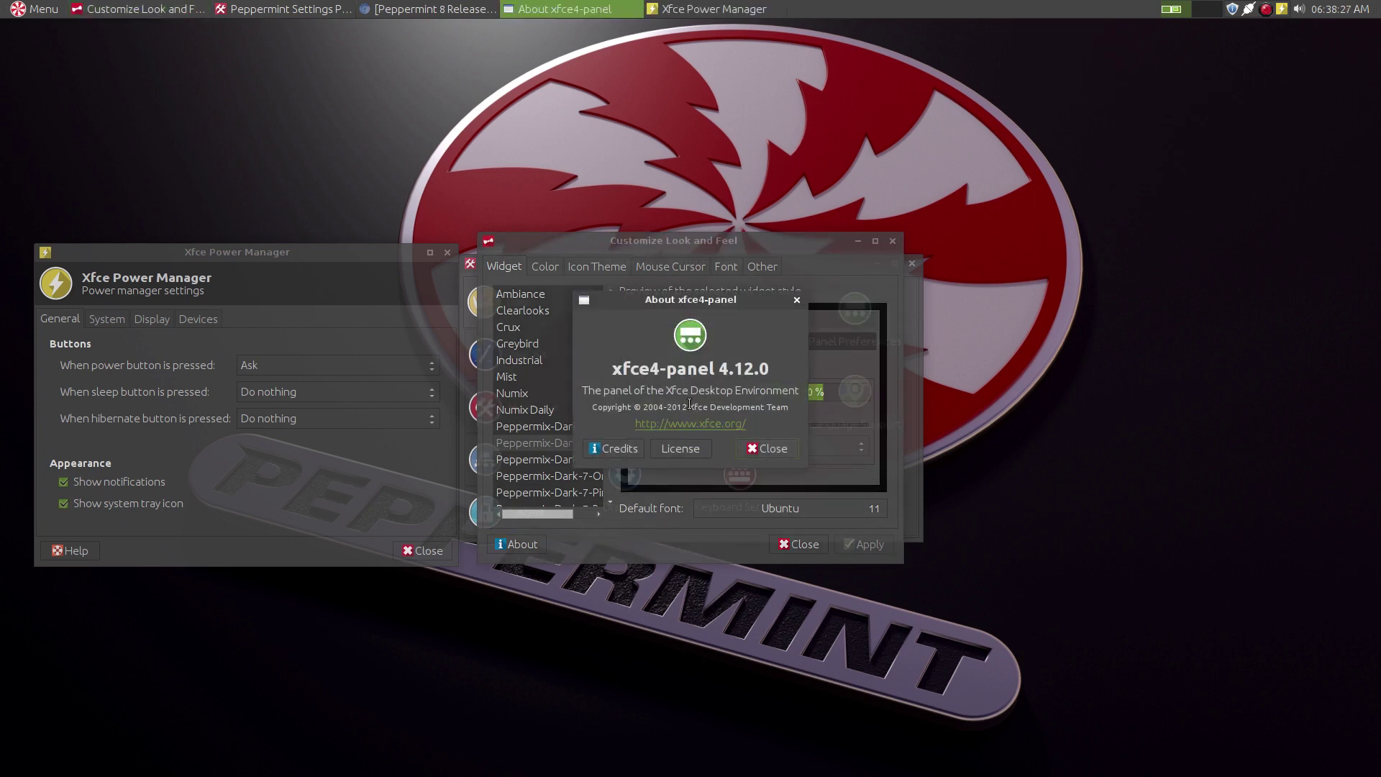
pyautogui.click(760, 449)
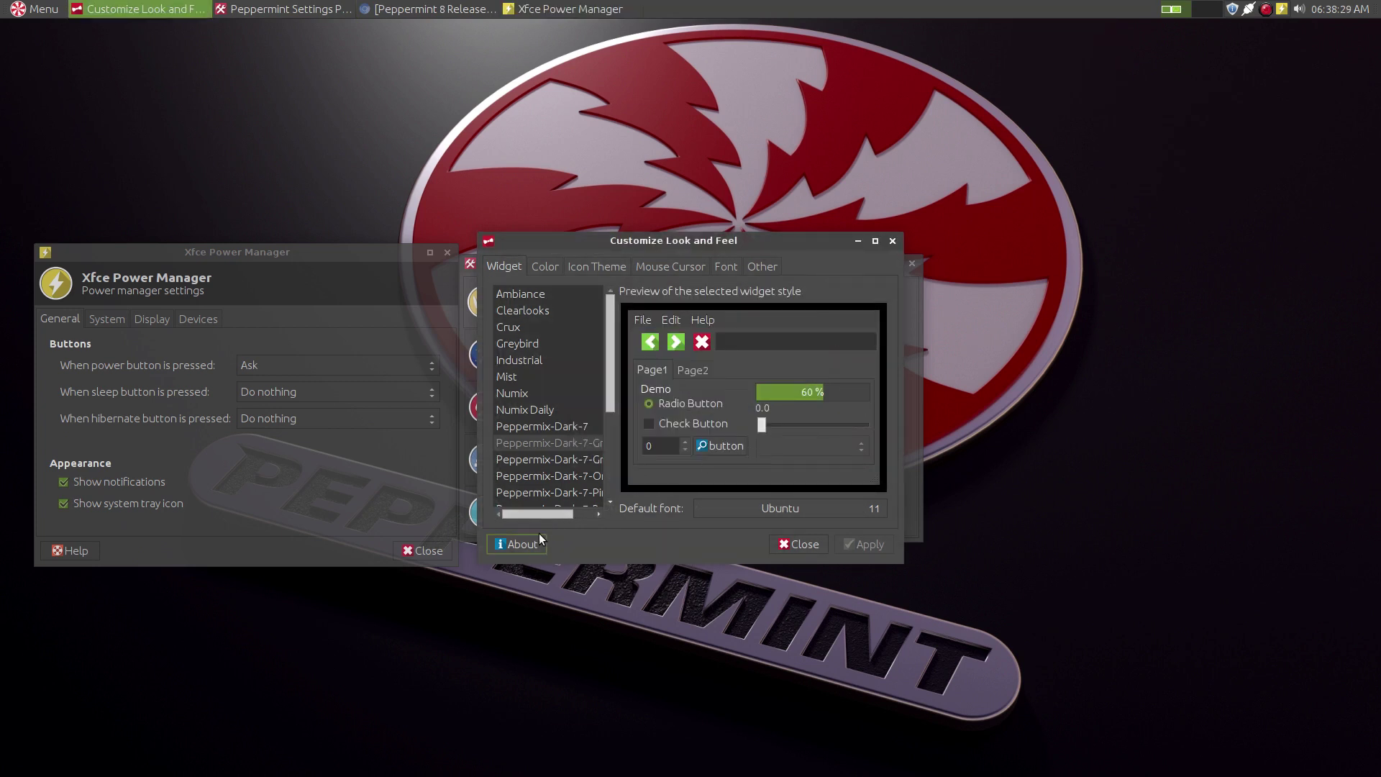
# Close Power Manager, Look and Feel and the Settings Panel, then open the application menu
pyautogui.click(423, 550)
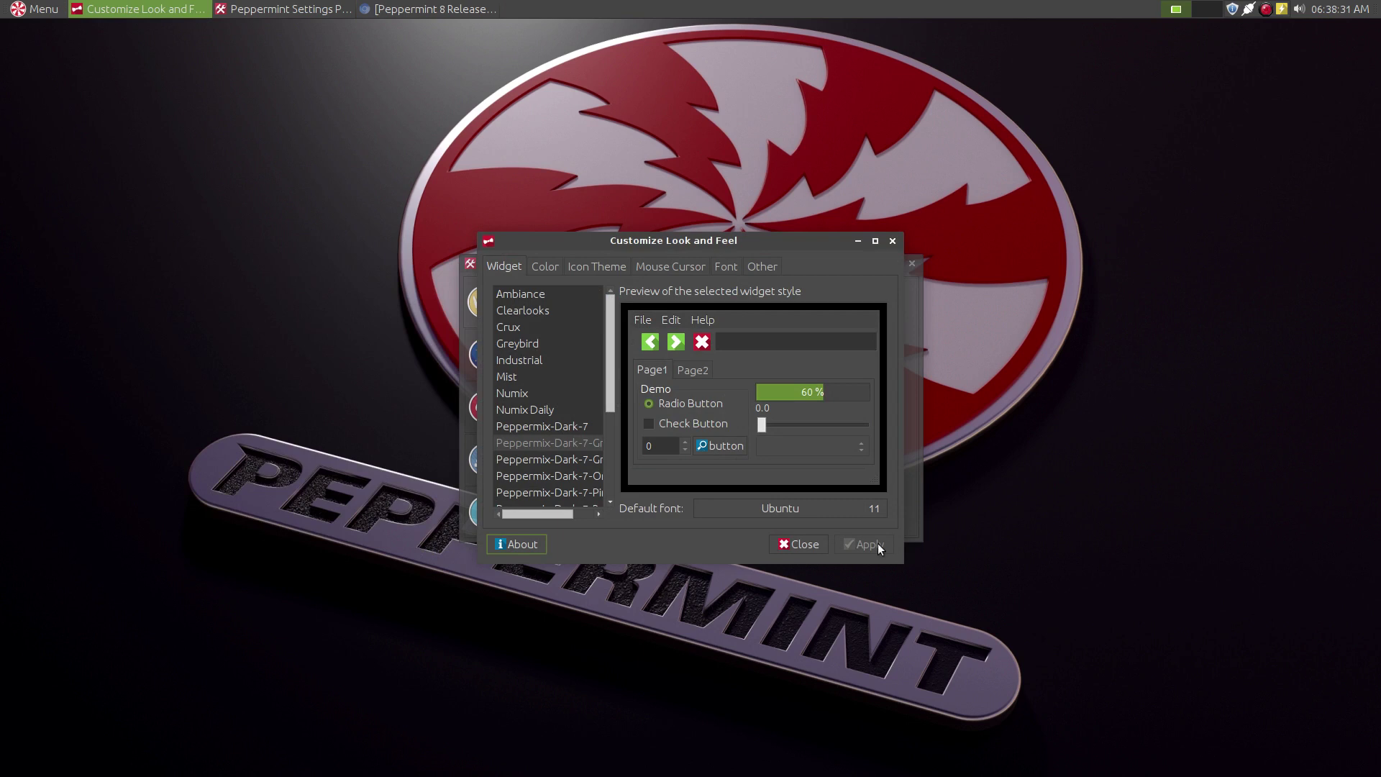
pyautogui.click(797, 544)
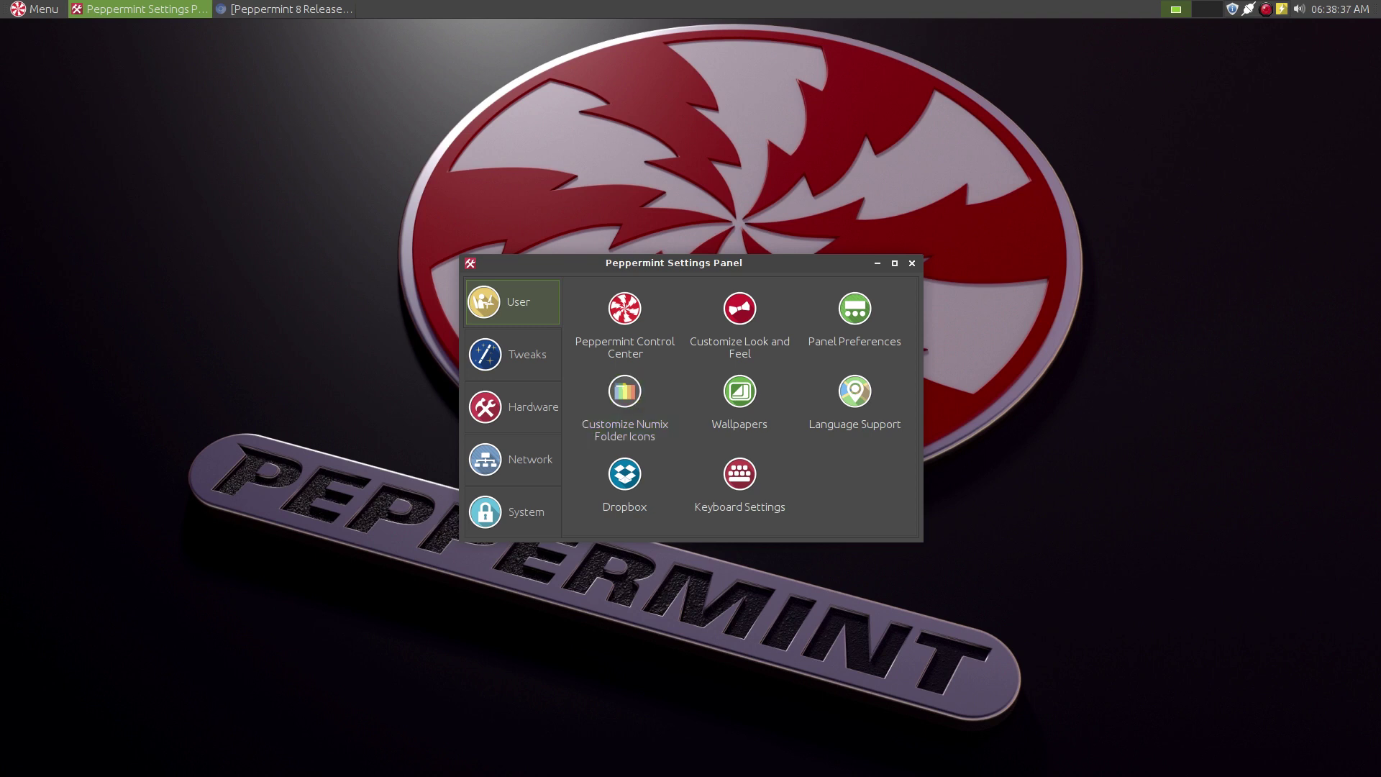
pyautogui.hotkey('alt', 'F4')
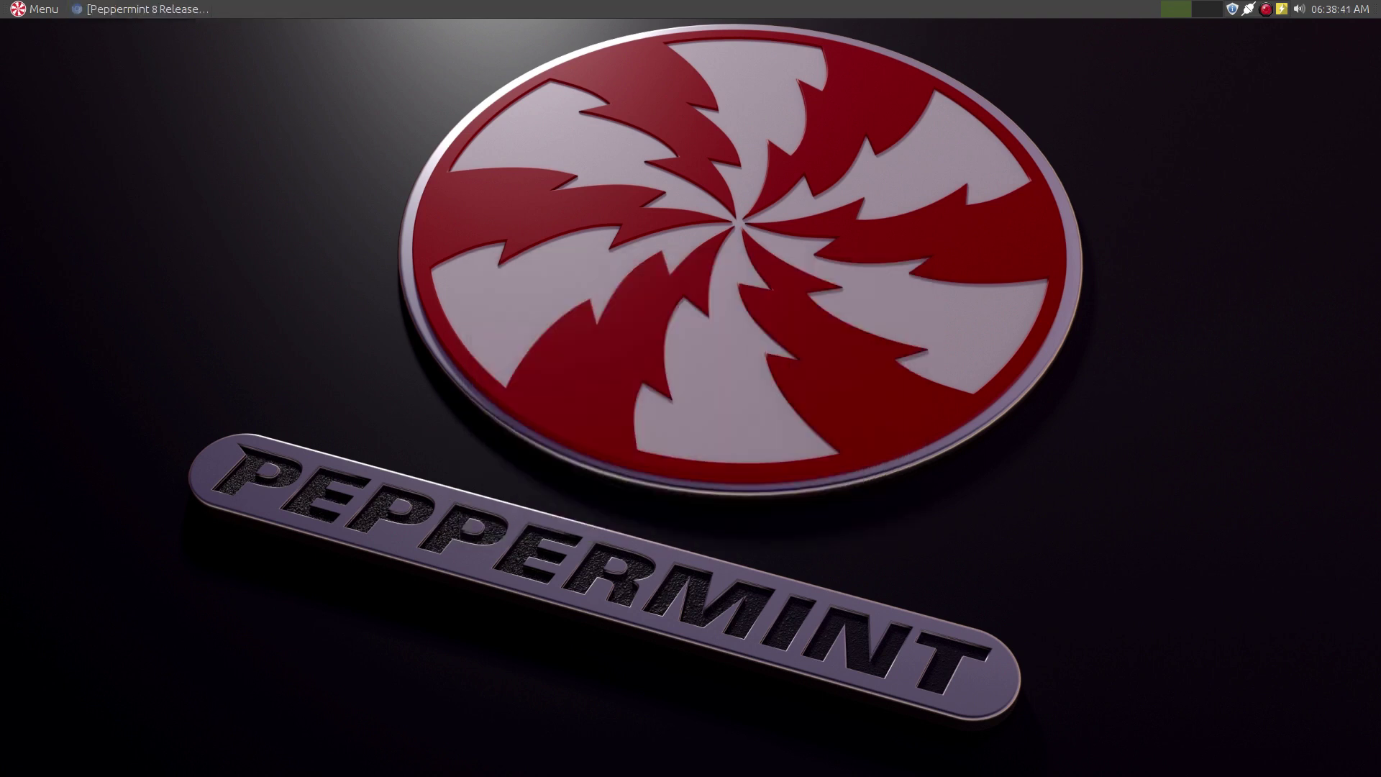
pyautogui.click(34, 9)
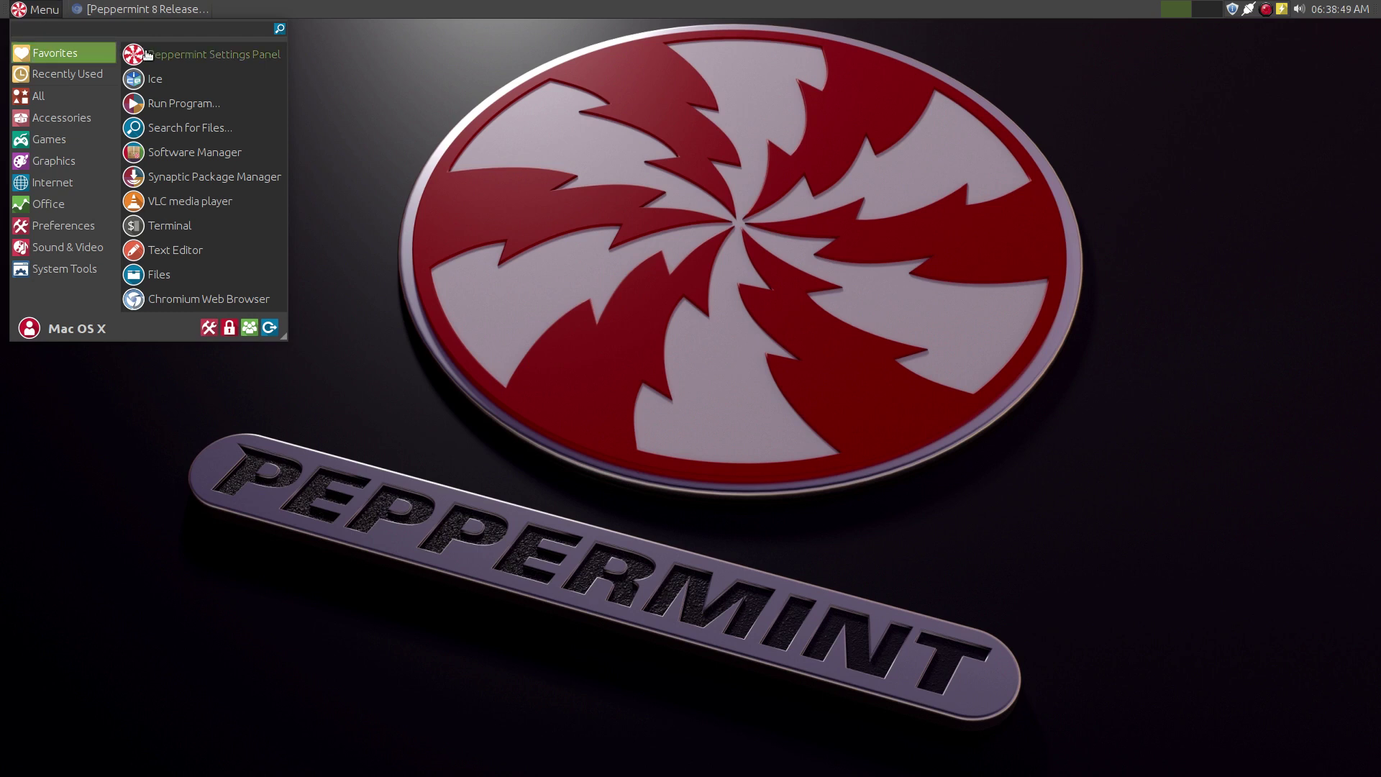
# Browse Recently Used, All, Accessories and Games categories, then launch Solitaire
pyautogui.click(67, 74)
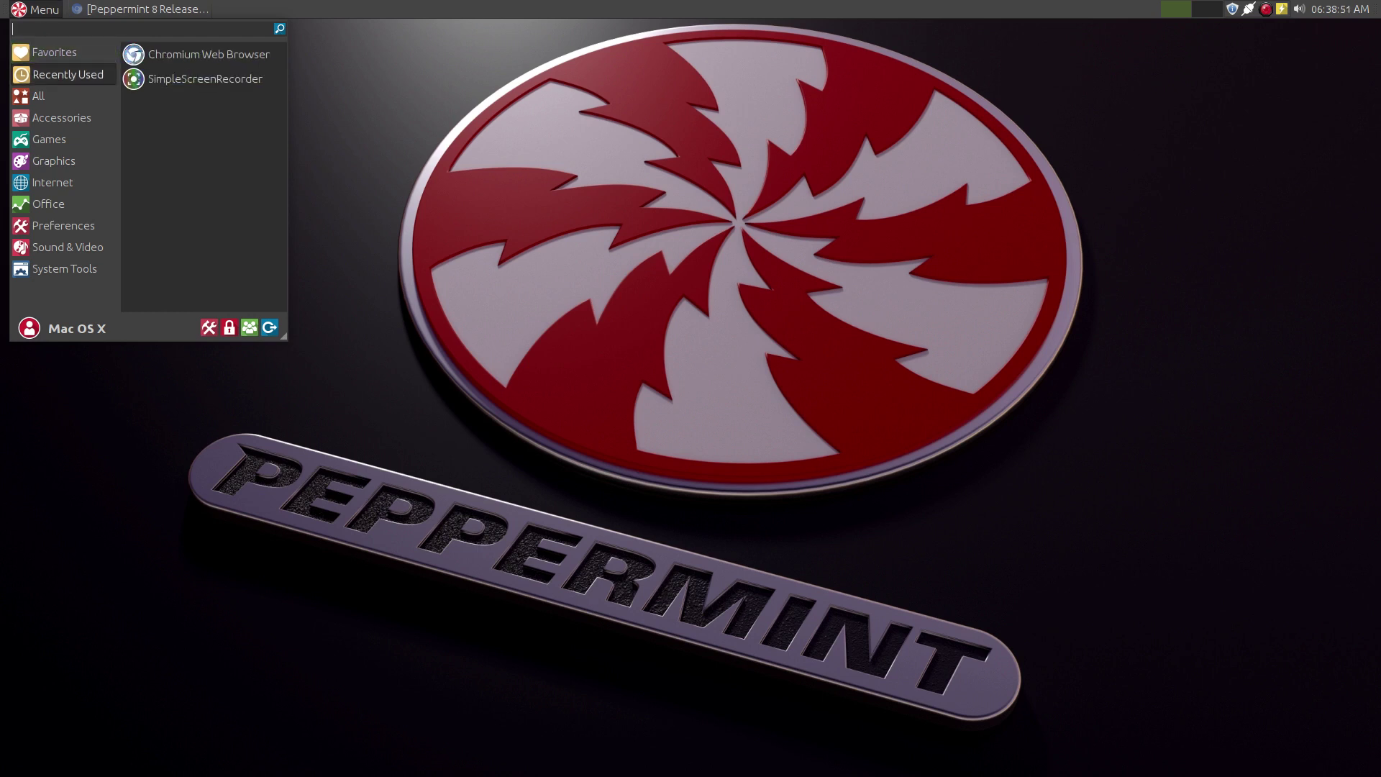
pyautogui.click(39, 97)
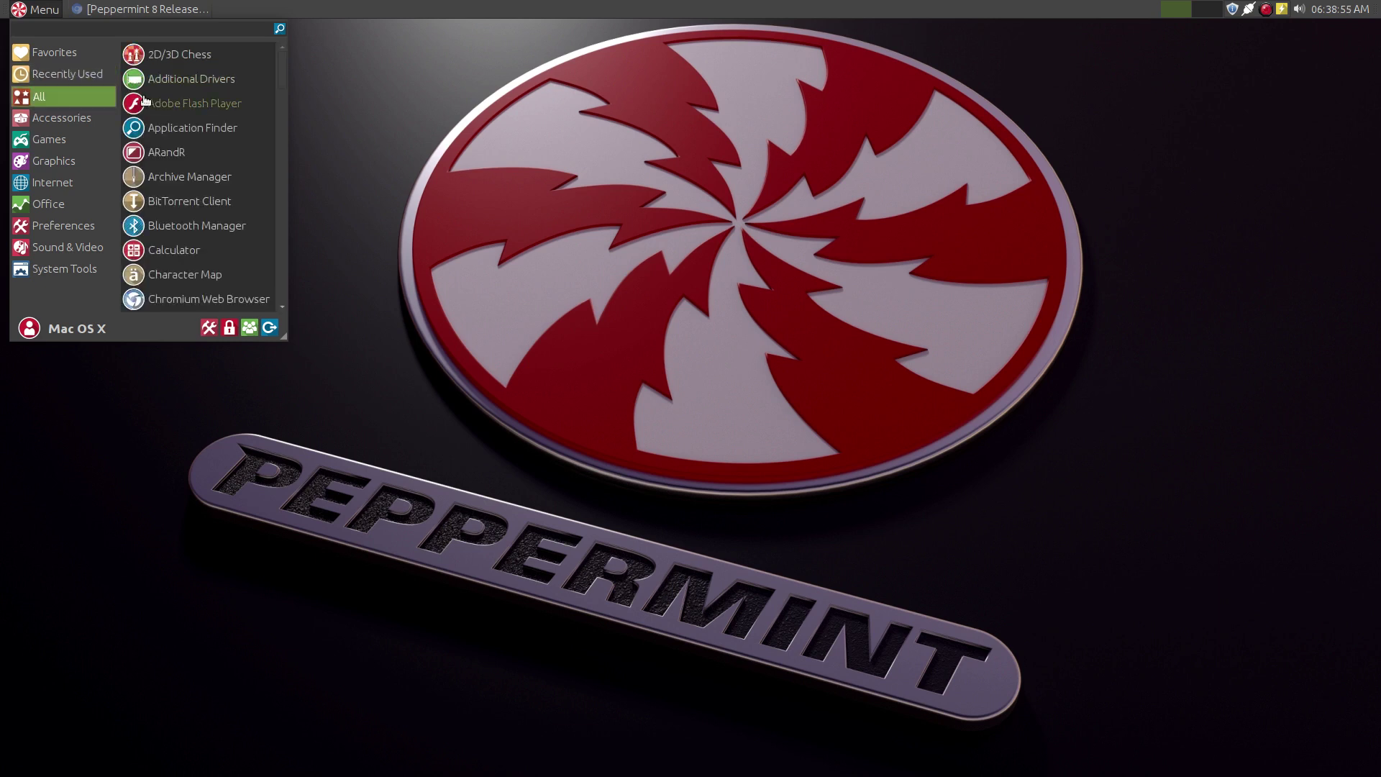
pyautogui.scroll(-5, 196, 177)
pyautogui.click(62, 118)
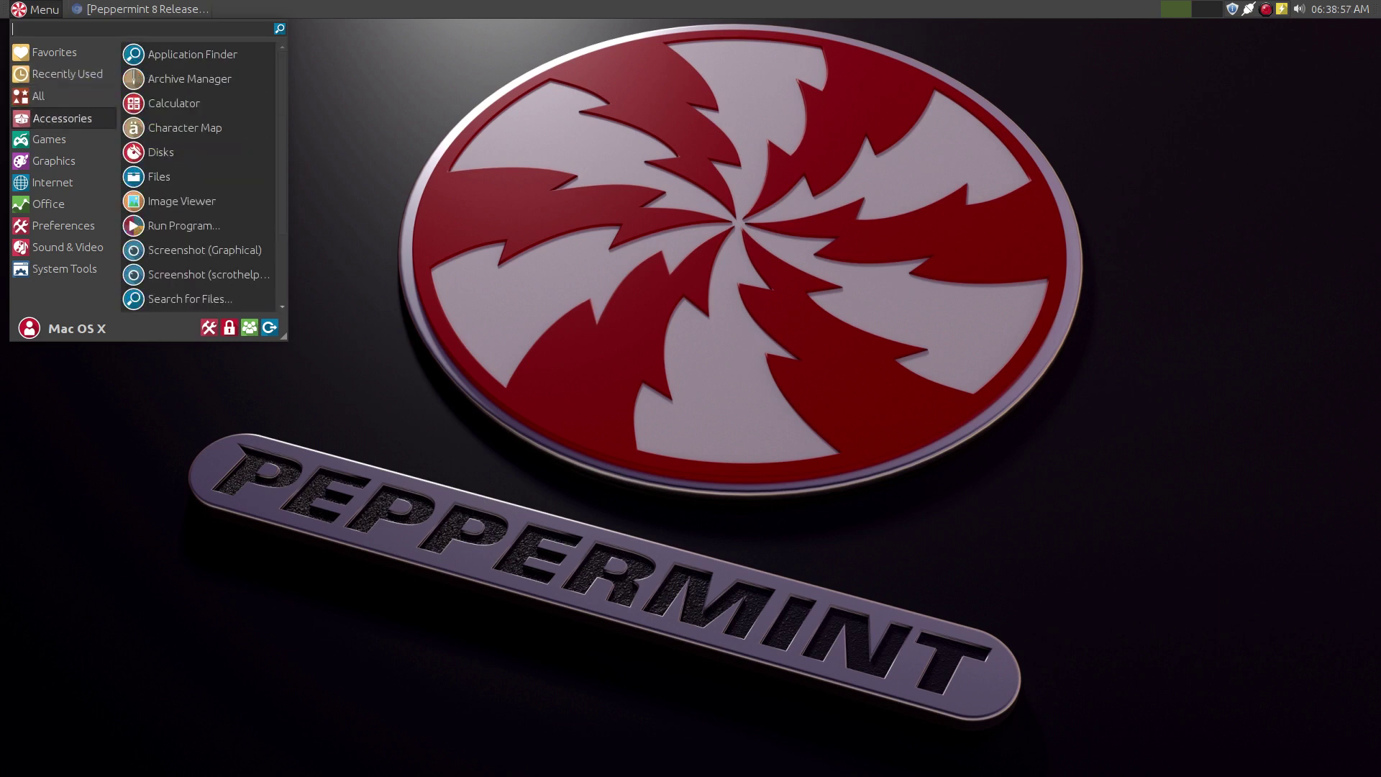
pyautogui.click(50, 140)
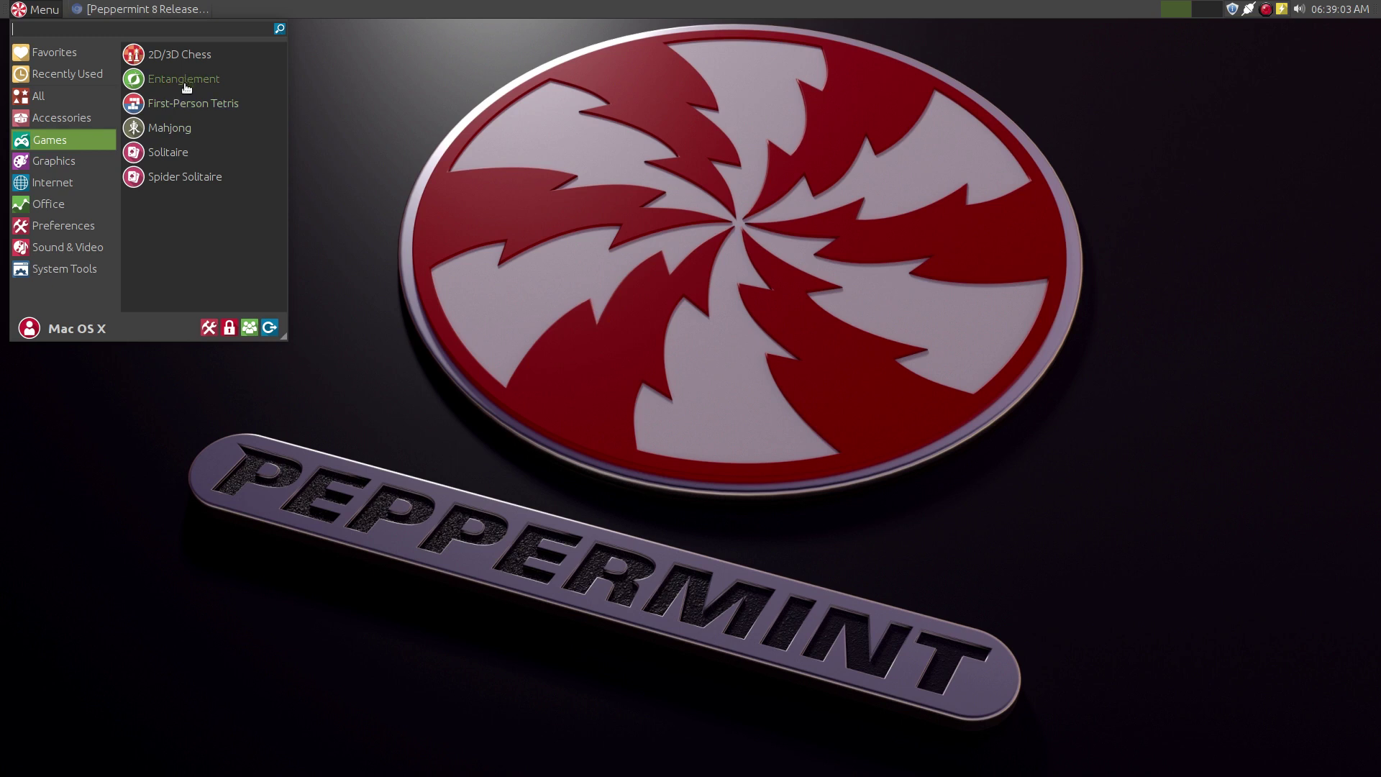
pyautogui.click(175, 152)
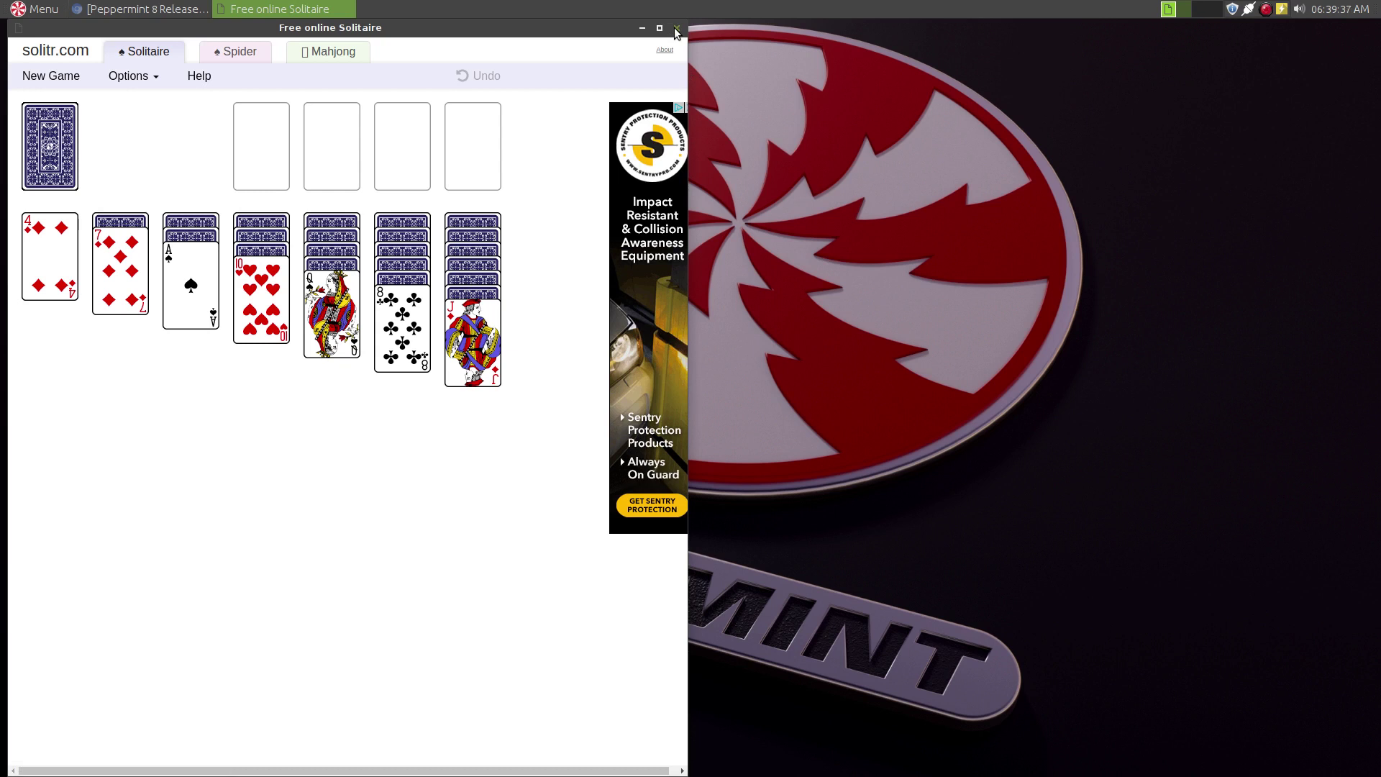
# Close the Solitr.com Solitaire window
pyautogui.click(676, 29)
# Launch Express by Pixlr from the Graphics category of the menu
pyautogui.click(31, 13)
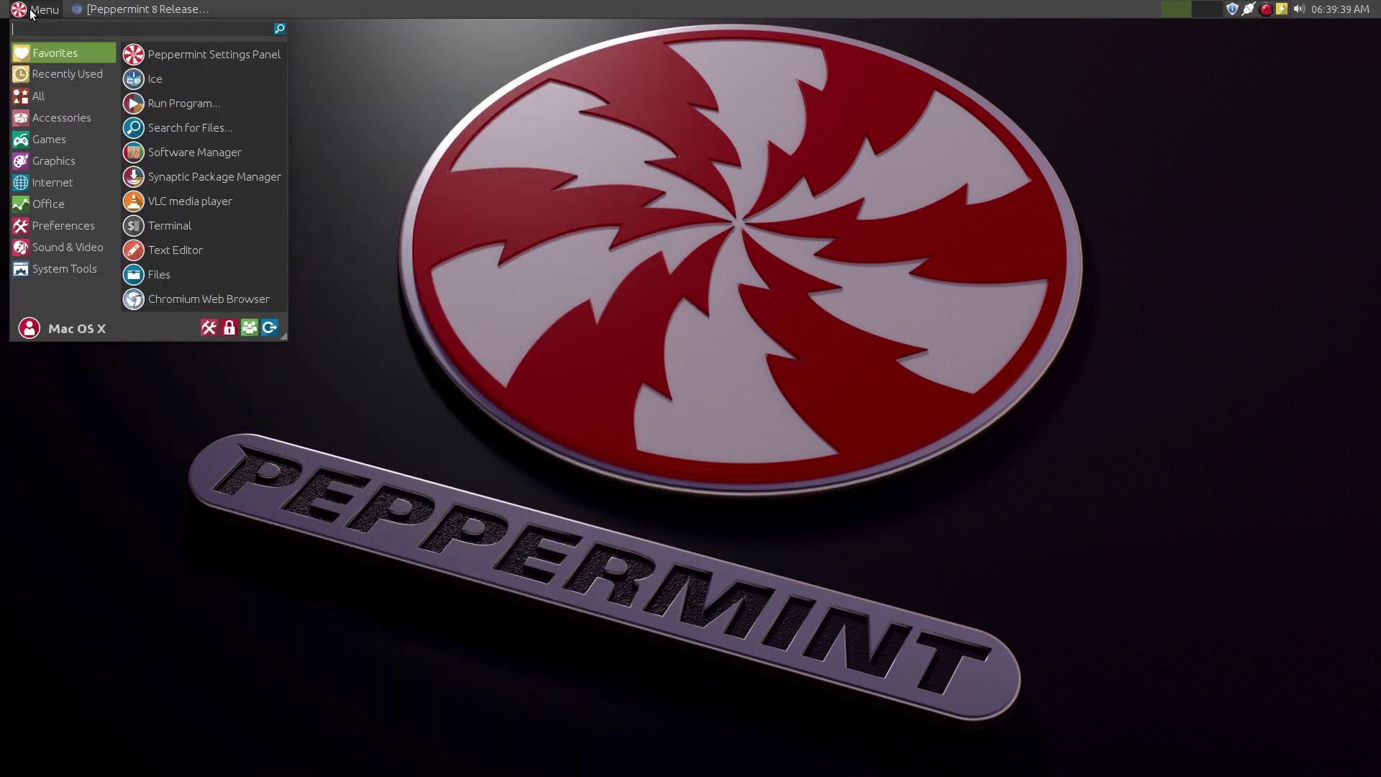
pyautogui.click(36, 160)
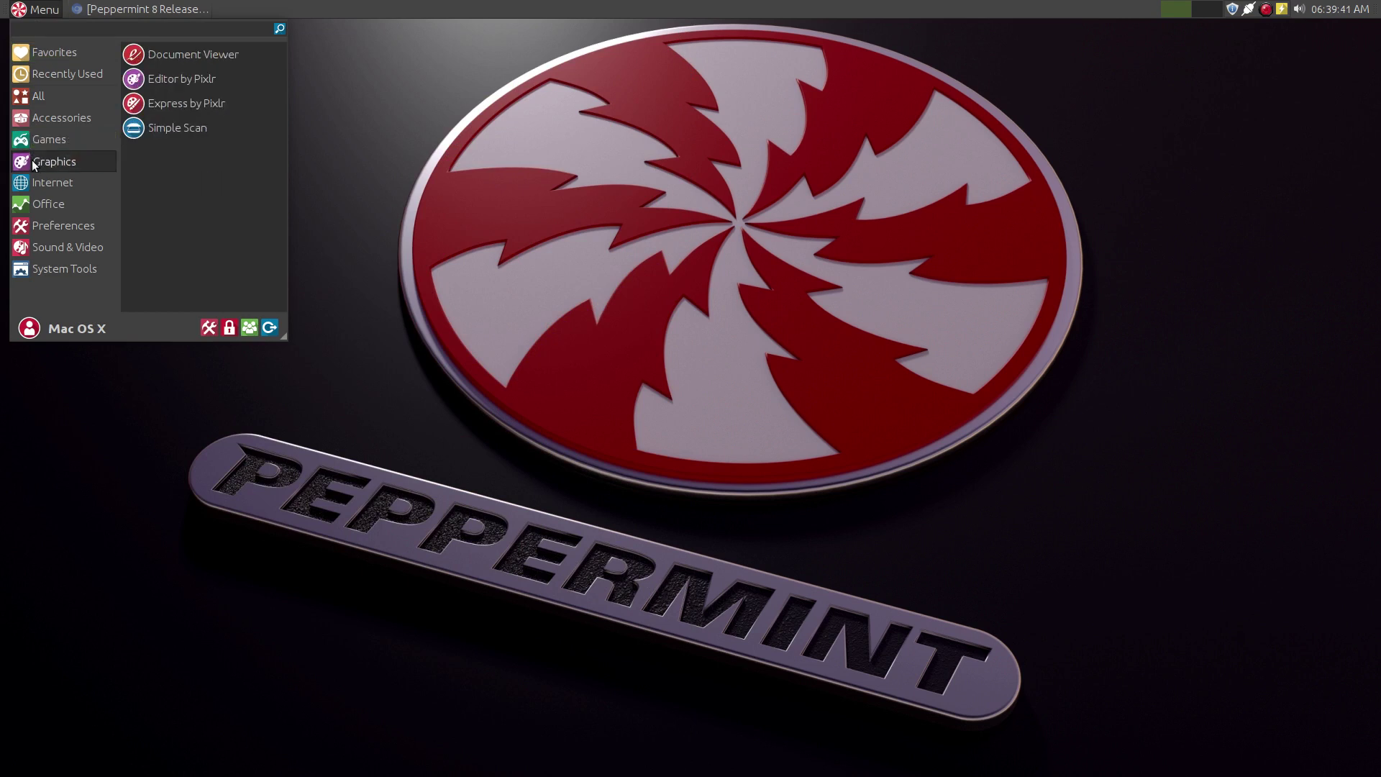
pyautogui.click(201, 109)
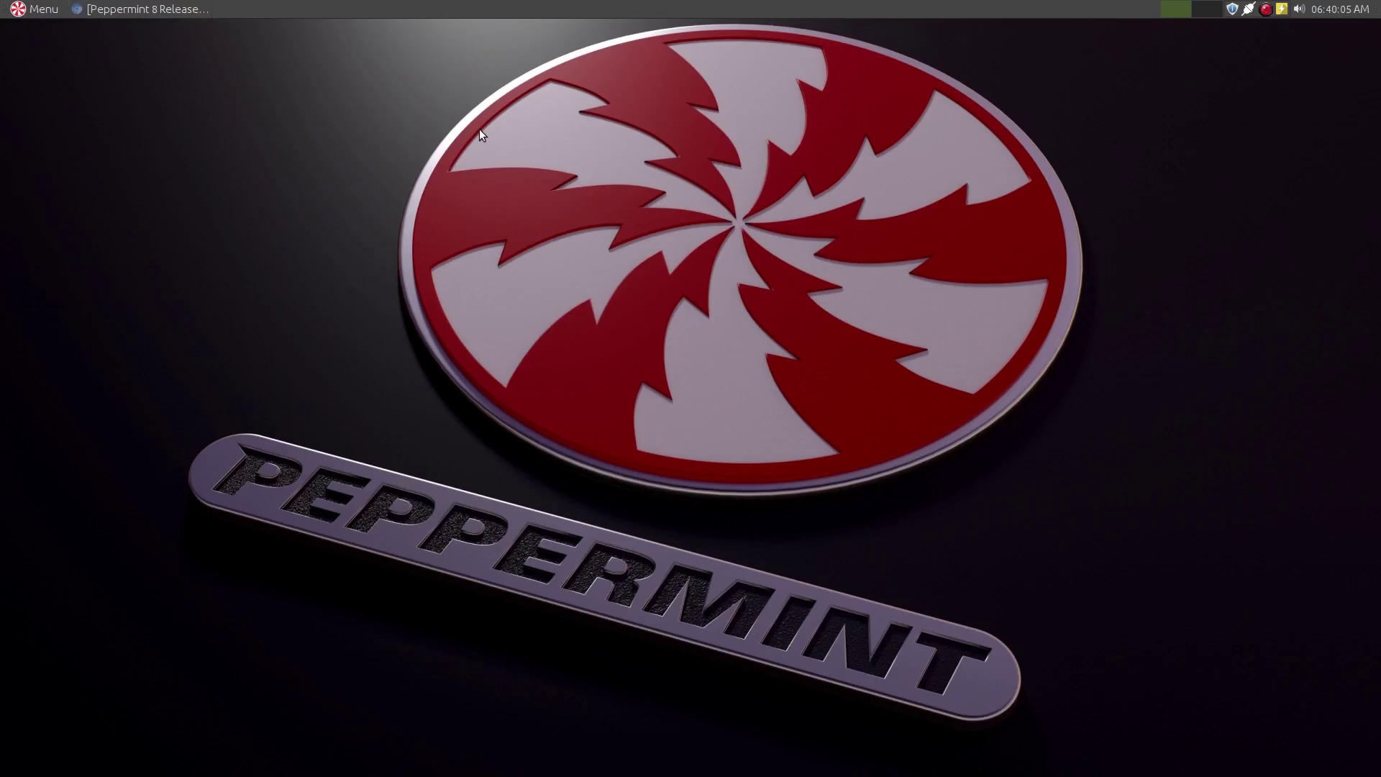
# Reopen the menu and browse from Internet down to the Sound & Video category
pyautogui.click(20, 13)
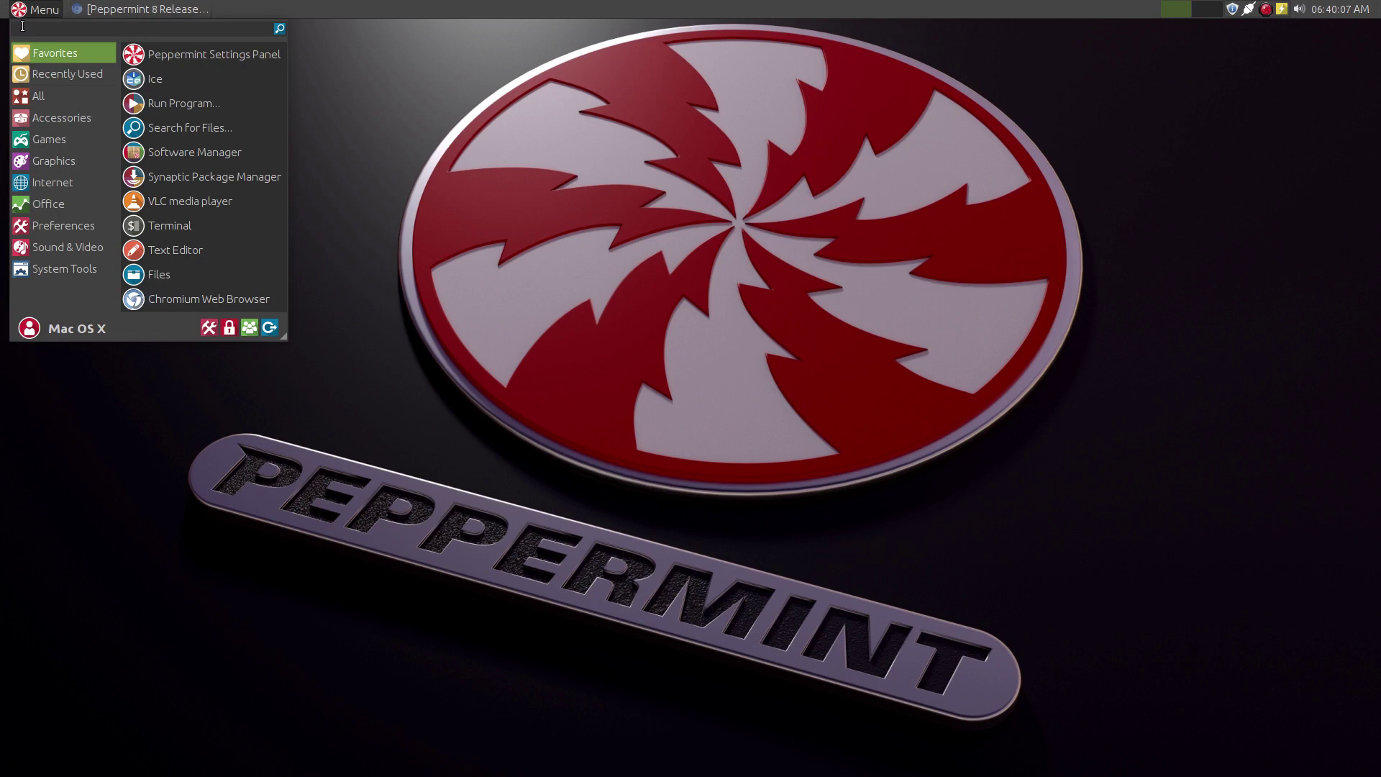
pyautogui.click(54, 186)
pyautogui.click(55, 188)
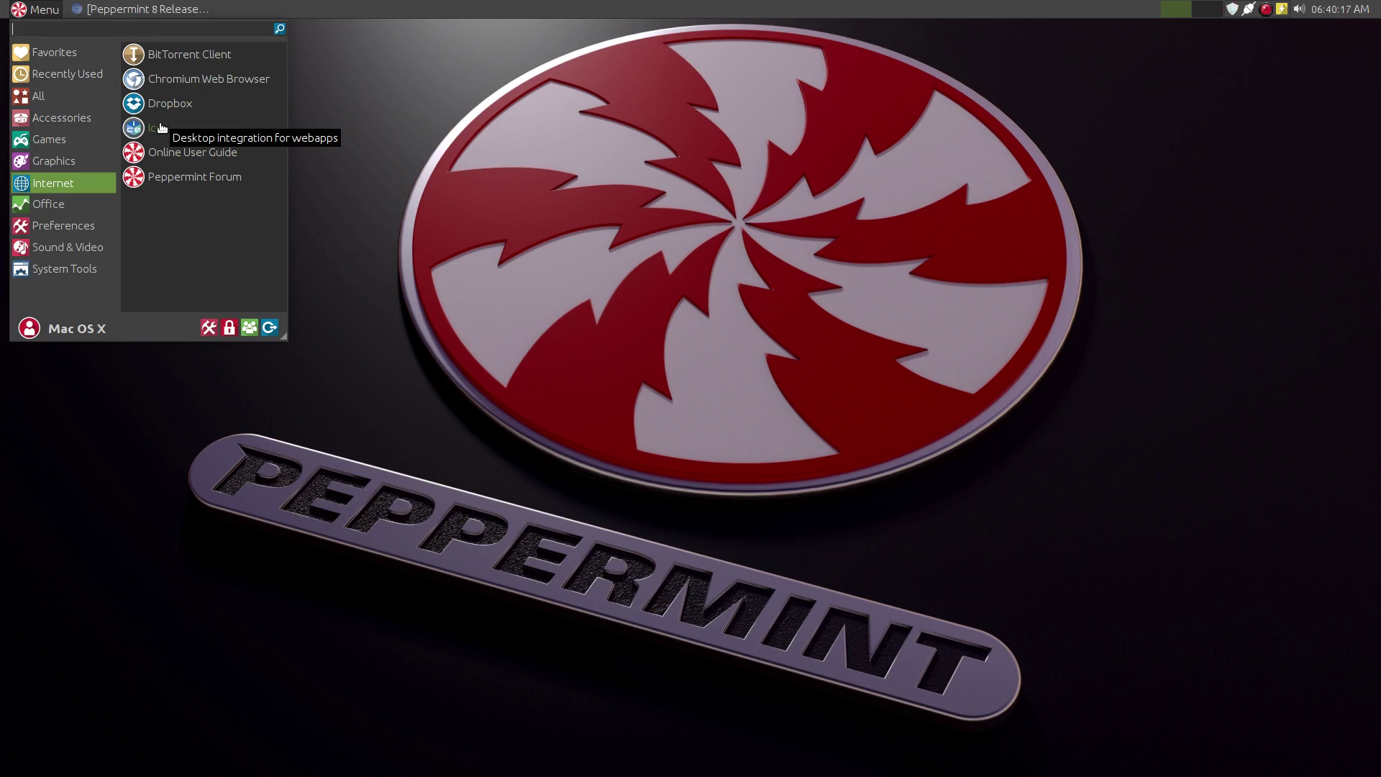
pyautogui.moveTo(61, 208)
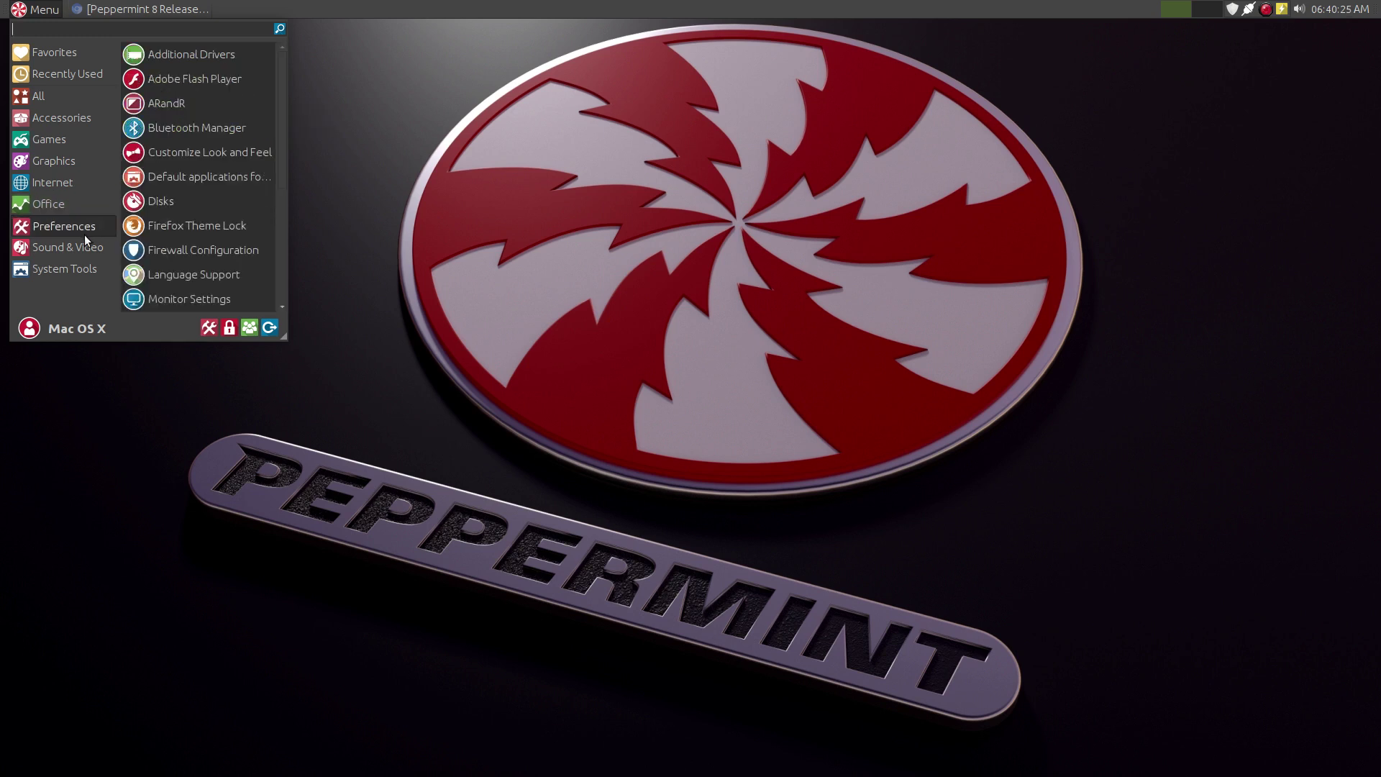
pyautogui.scroll(-3, 214, 204)
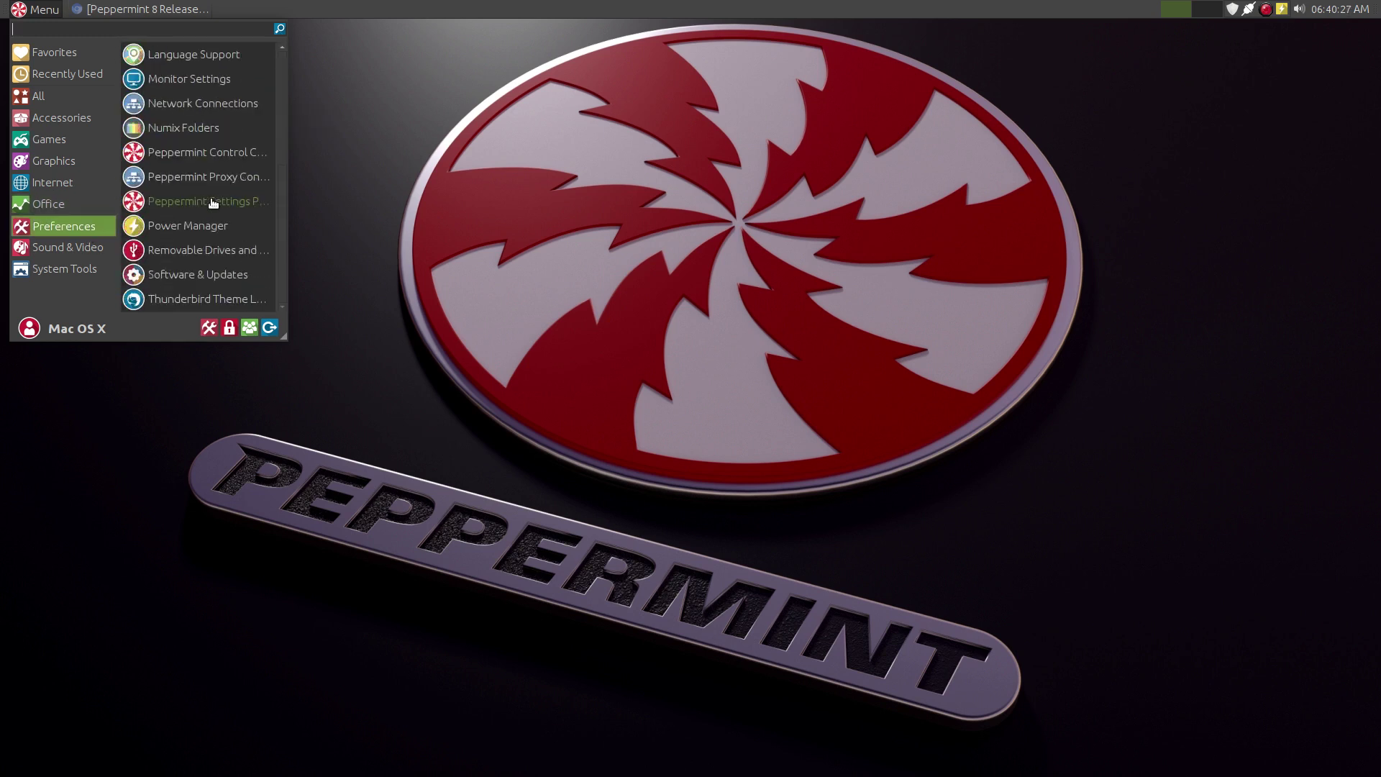
pyautogui.scroll(4, 214, 204)
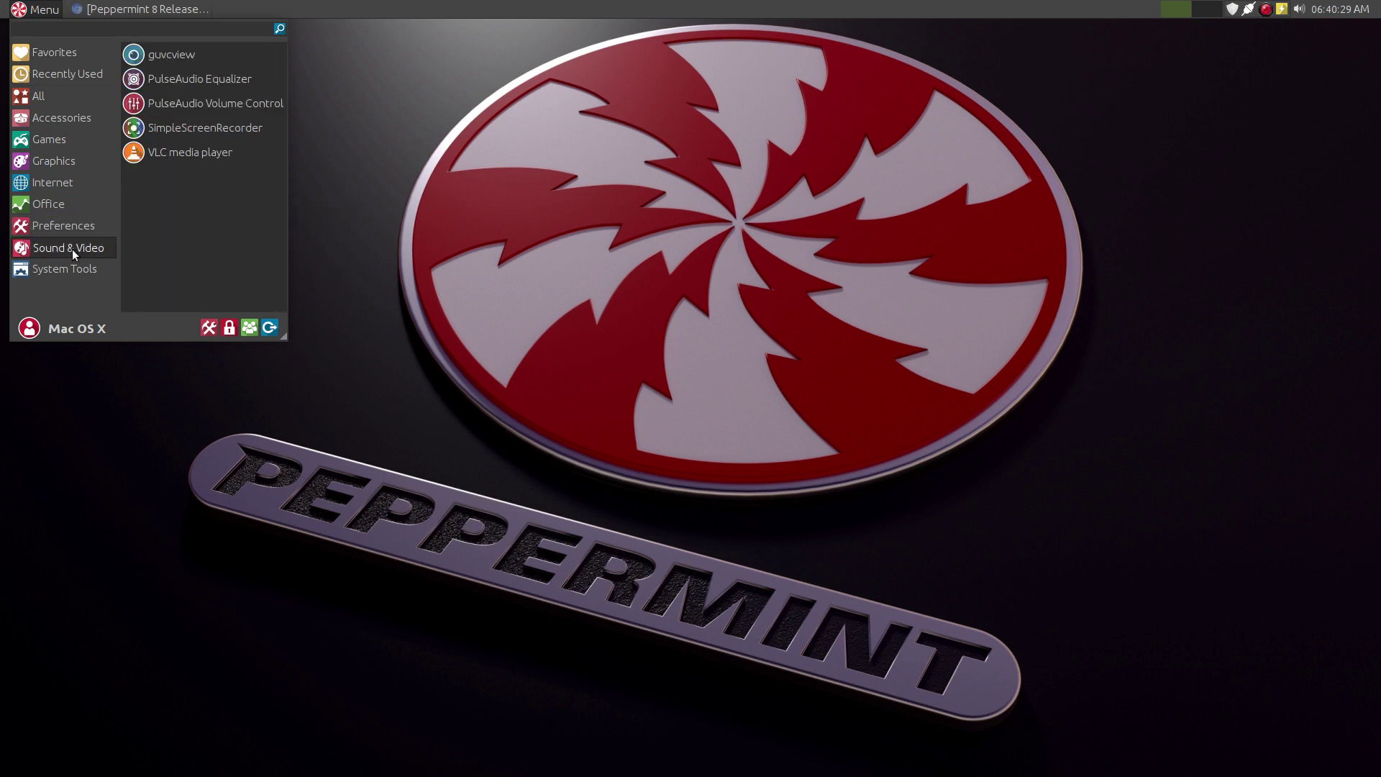
# Launch PulseAudio Equalizer and inspect the panel's volume controls and sound plugin options
pyautogui.click(185, 86)
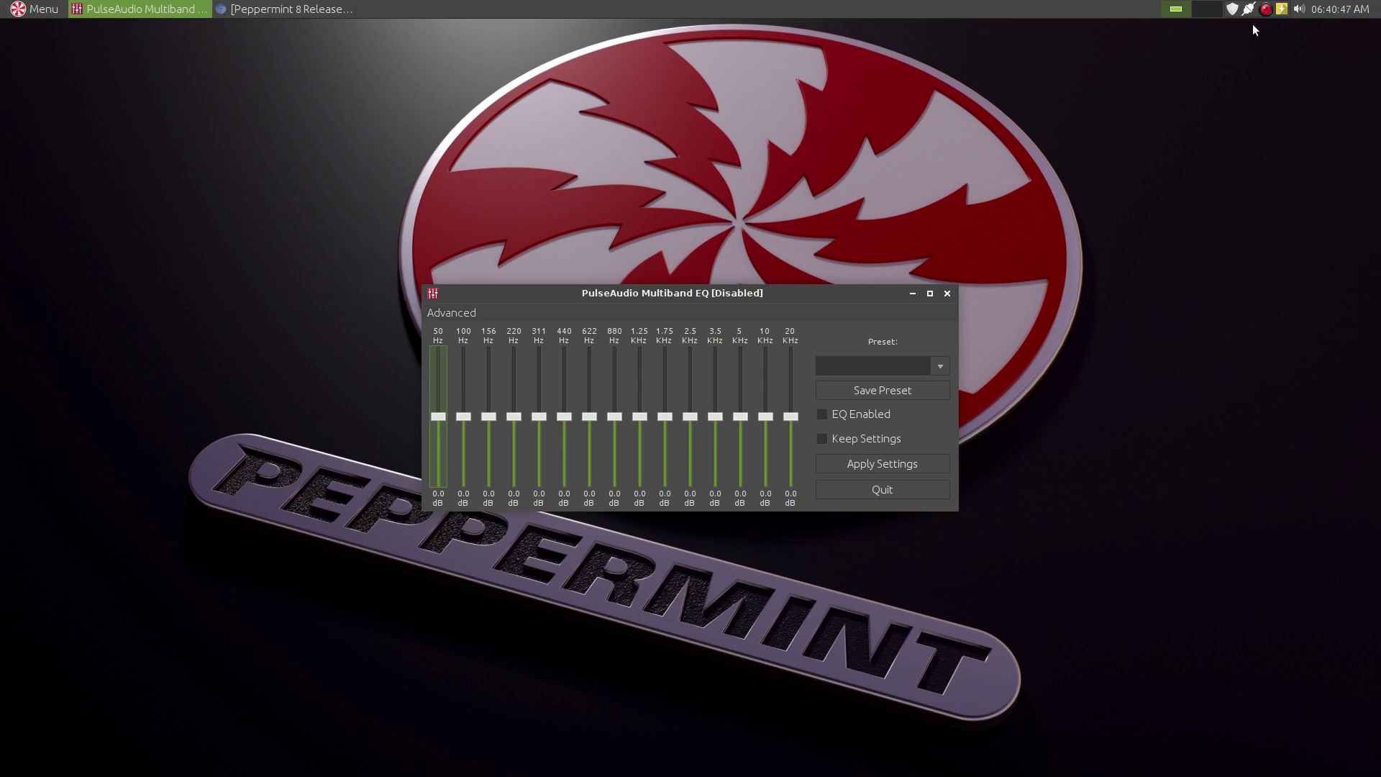
pyautogui.click(1297, 10)
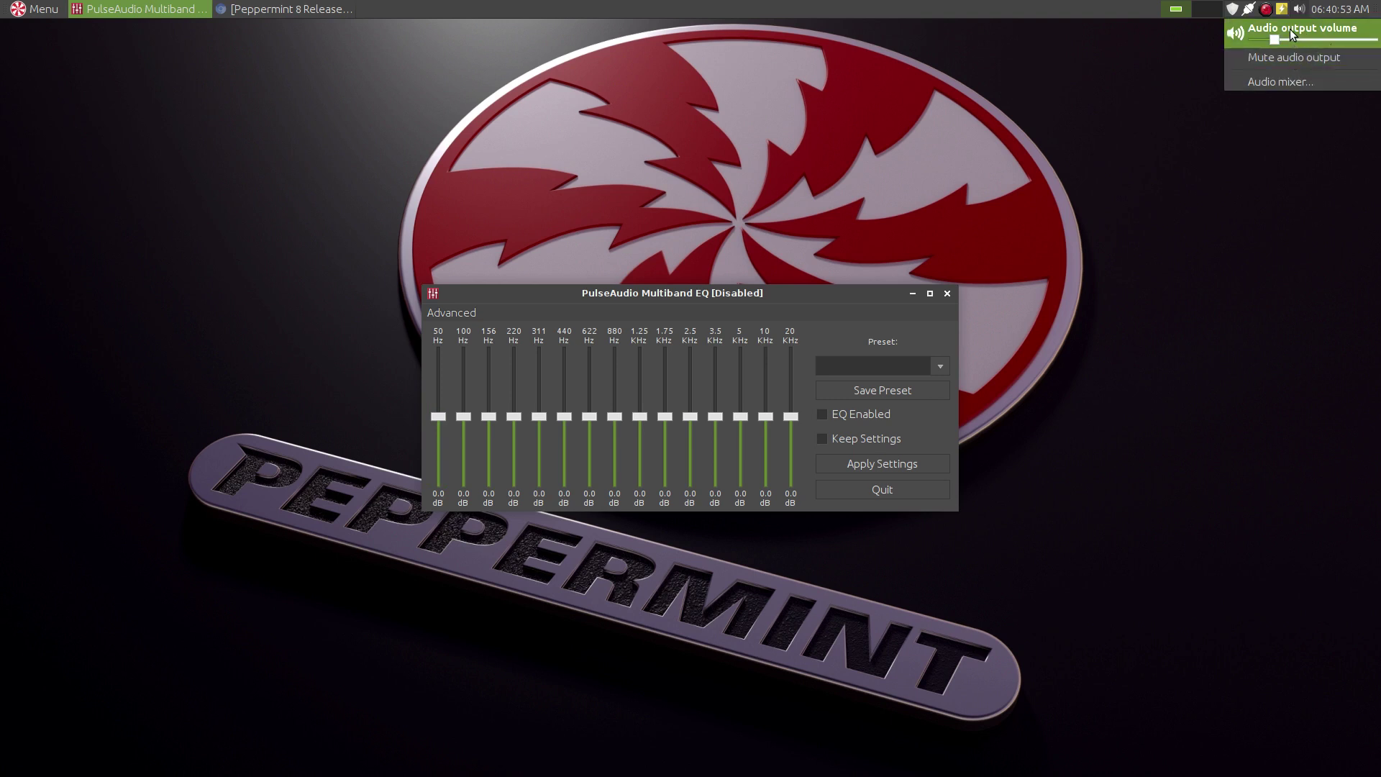
pyautogui.click(1278, 124)
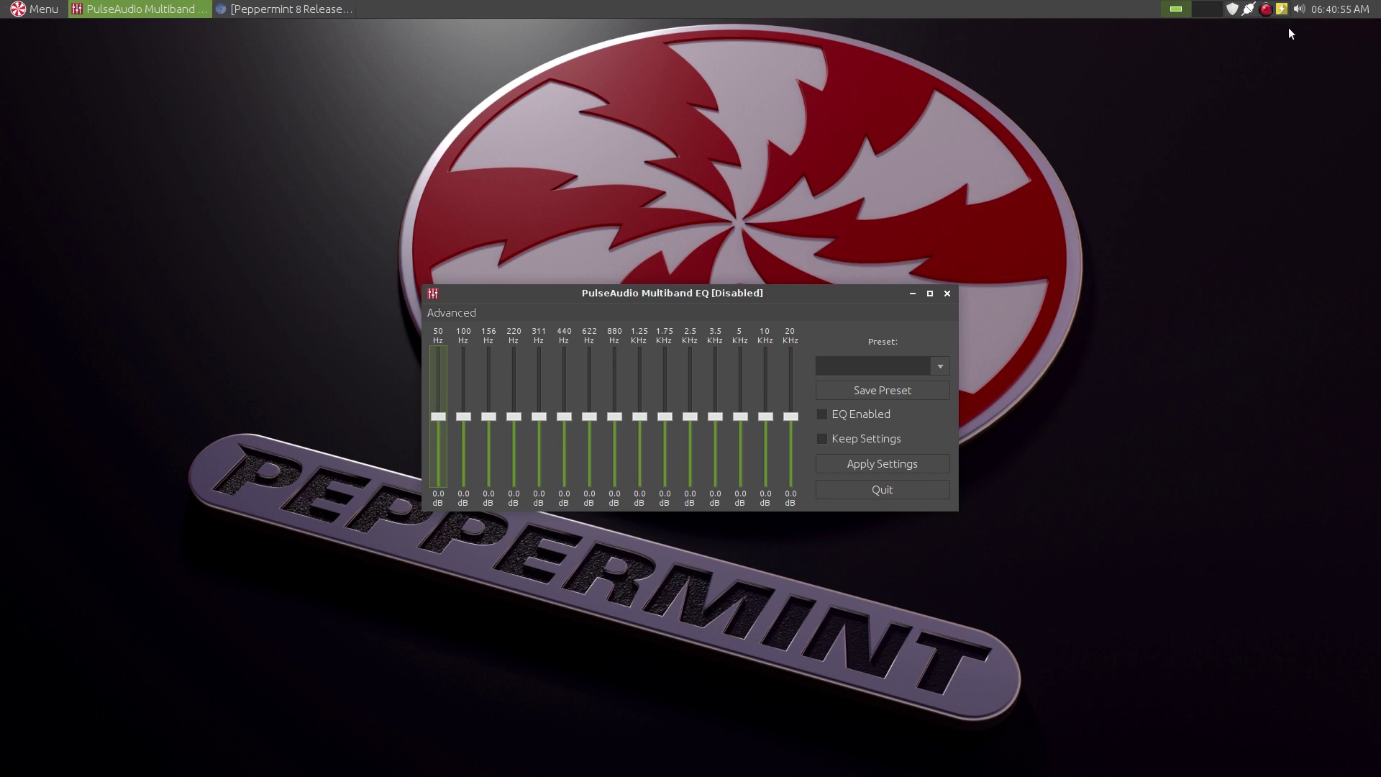
pyautogui.rightClick(1297, 12)
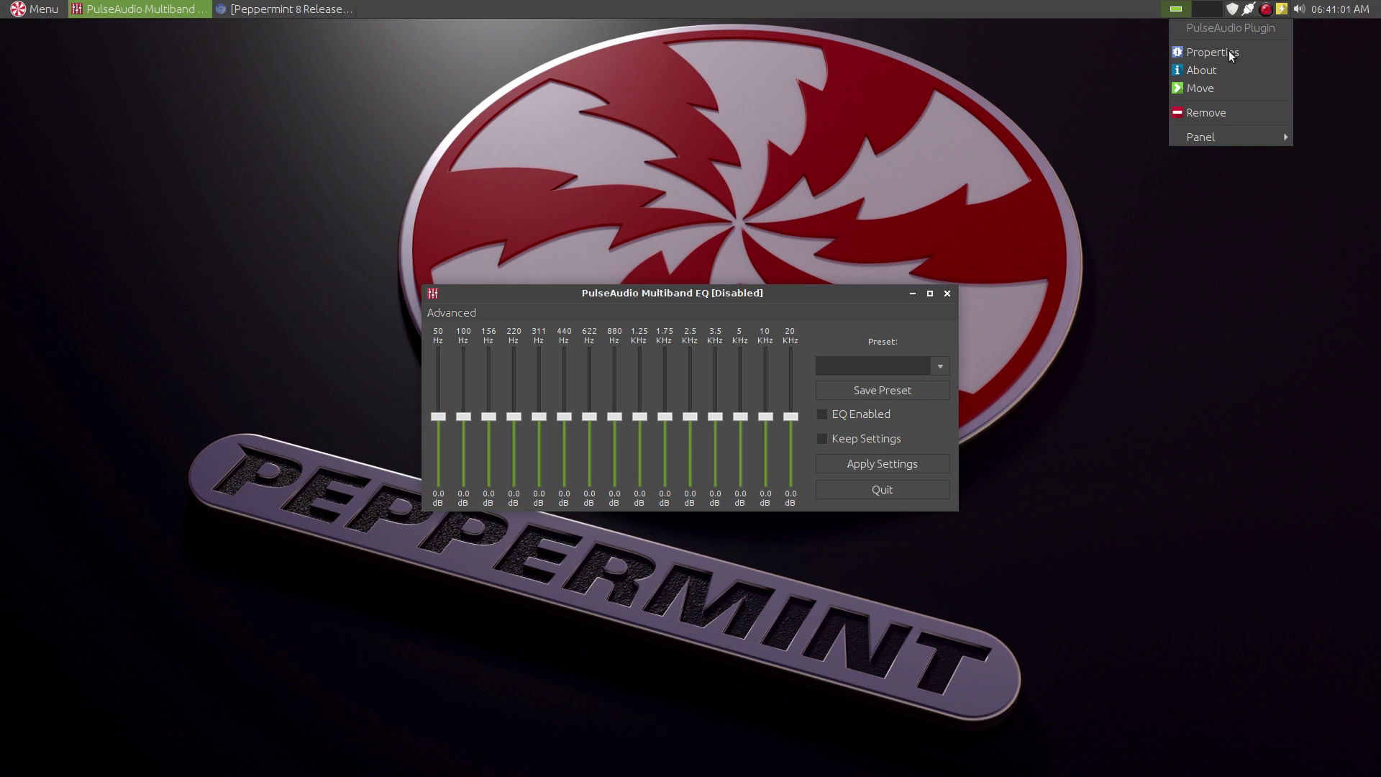
pyautogui.moveTo(1206, 137)
pyautogui.press('Escape')
pyautogui.press('Escape')
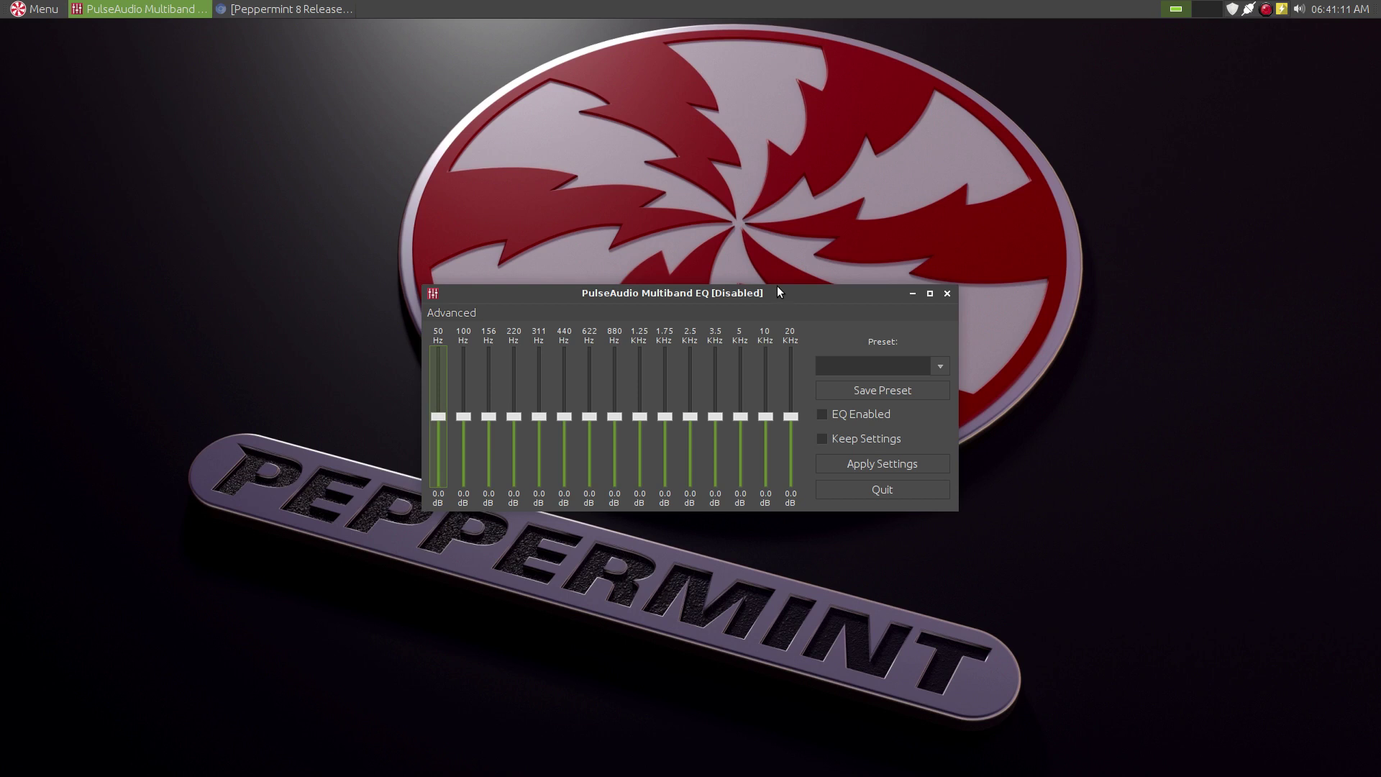
# Apply Full Bass, set 100 Hz to 12.5 dB and 50 Hz to 18.8 dB, enable, apply, quit
pyautogui.moveTo(778, 288); pyautogui.dragTo(773, 226)
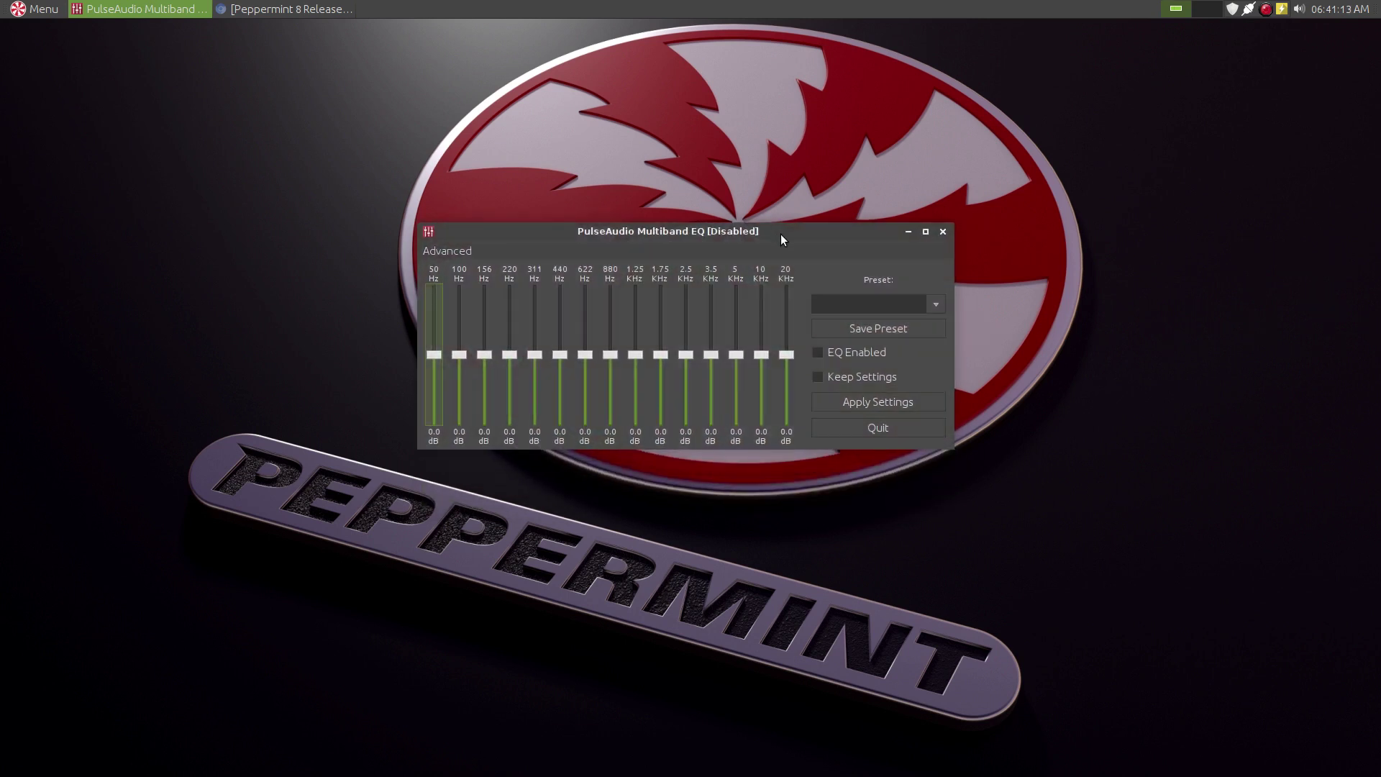
pyautogui.click(937, 304)
pyautogui.click(902, 401)
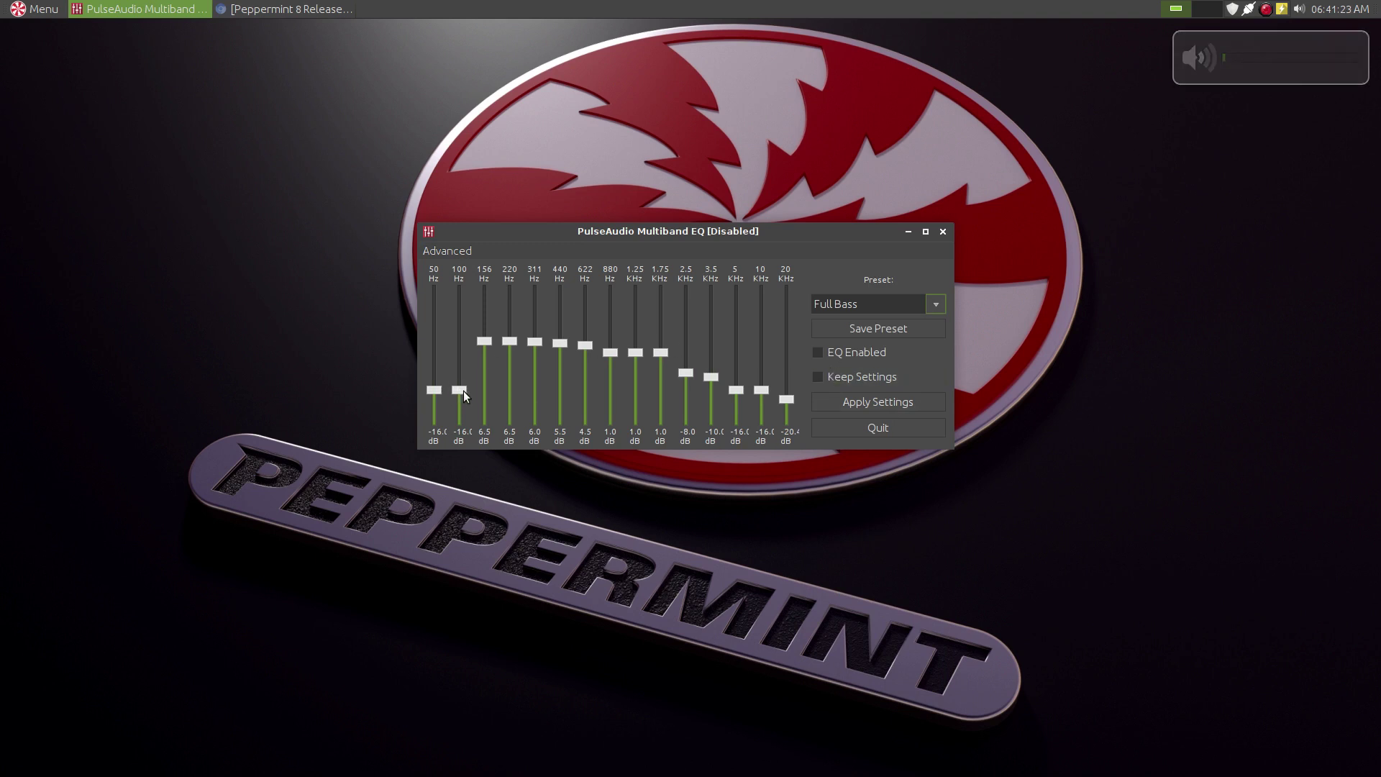
pyautogui.moveTo(460, 390); pyautogui.dragTo(452, 328)
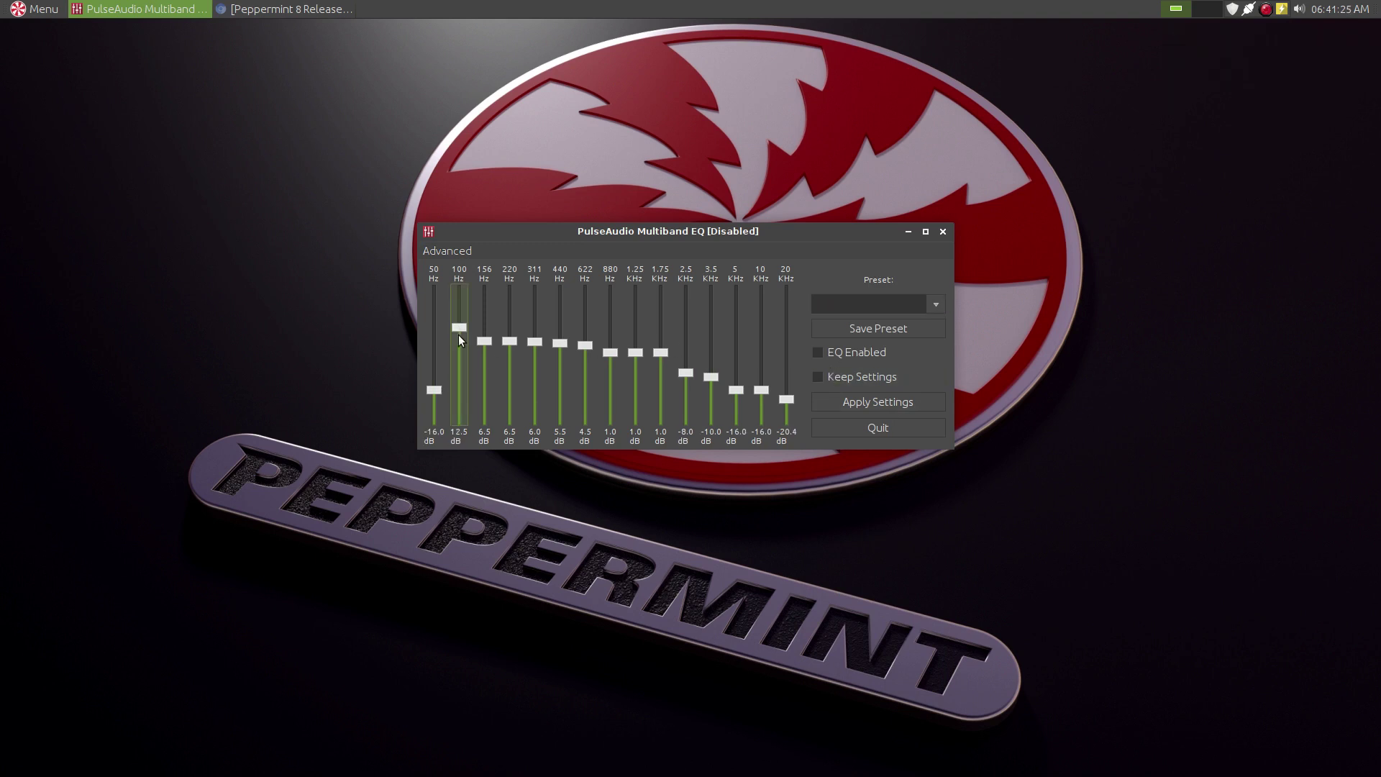
pyautogui.moveTo(434, 390); pyautogui.dragTo(434, 323)
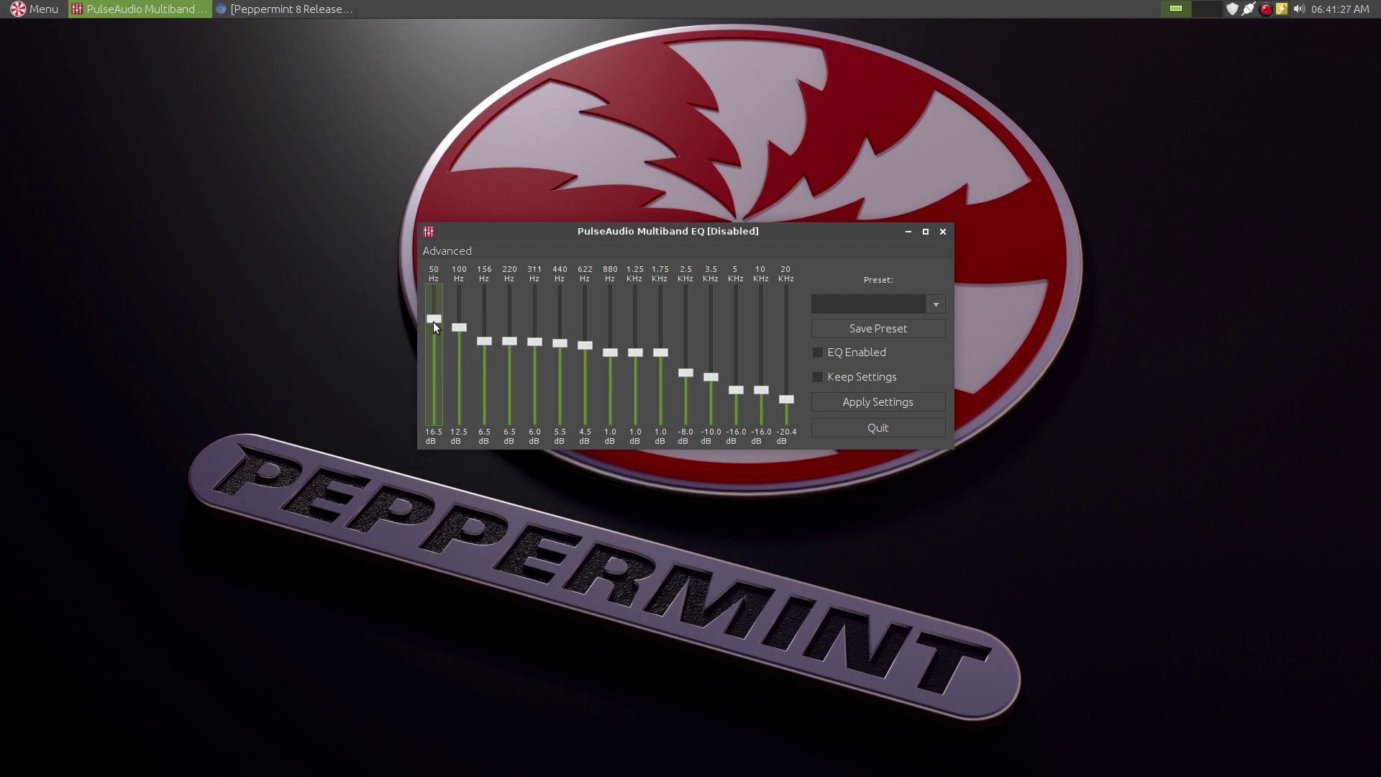
pyautogui.click(816, 351)
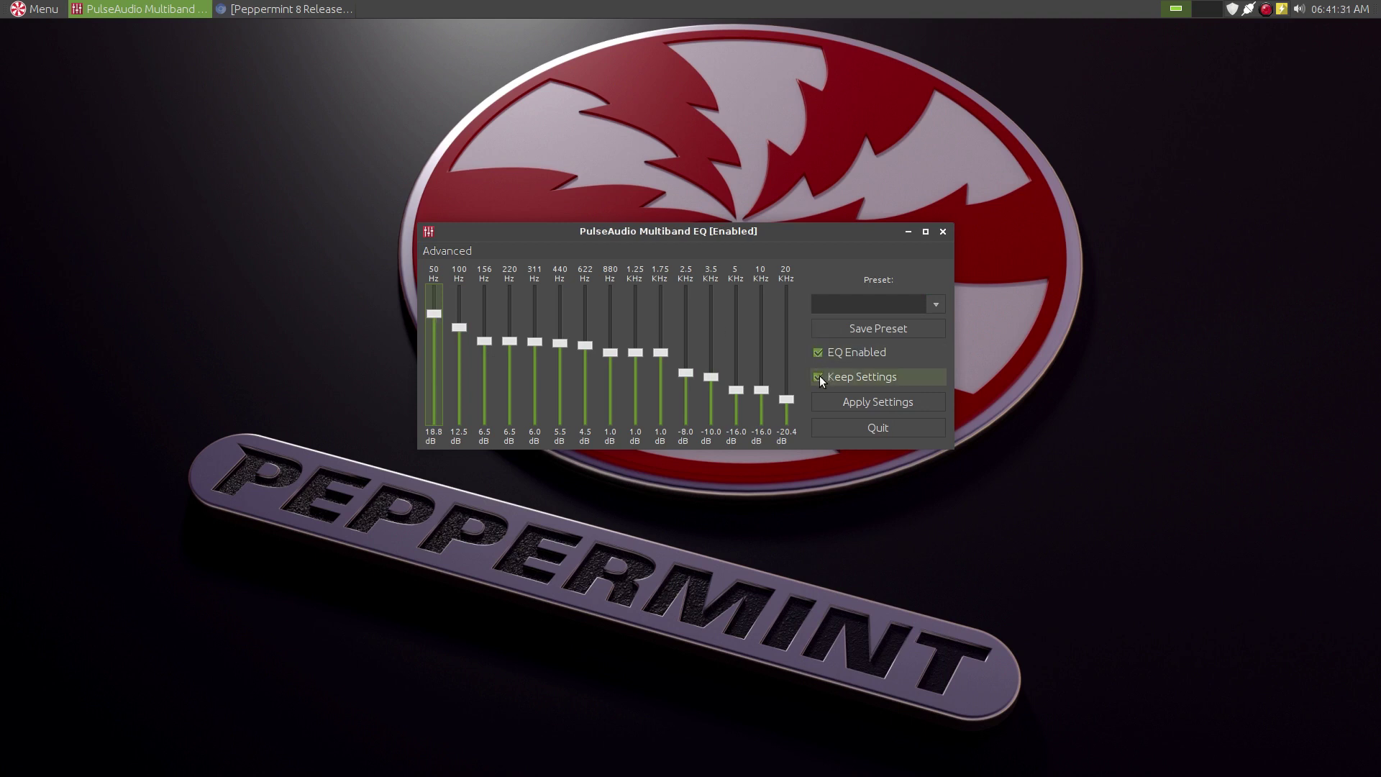
pyautogui.click(839, 397)
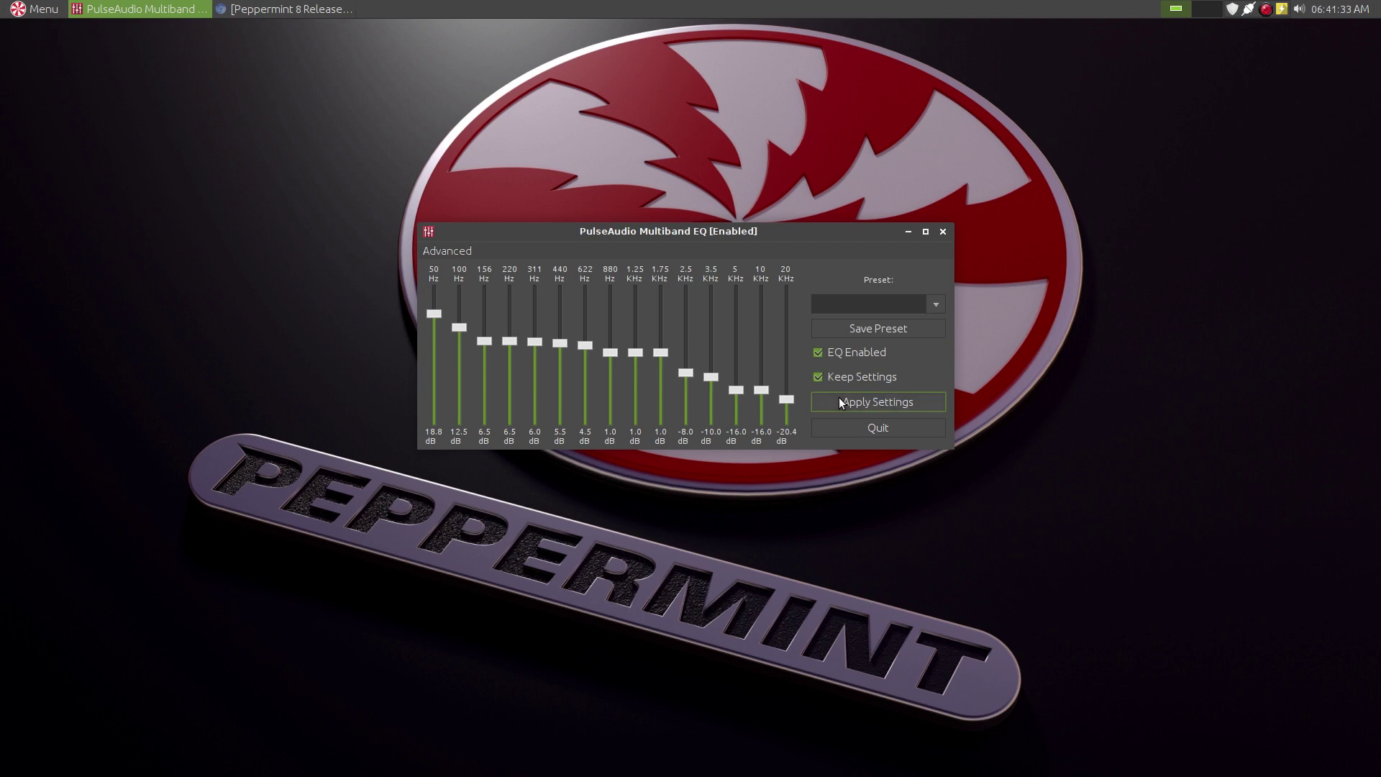
pyautogui.click(838, 429)
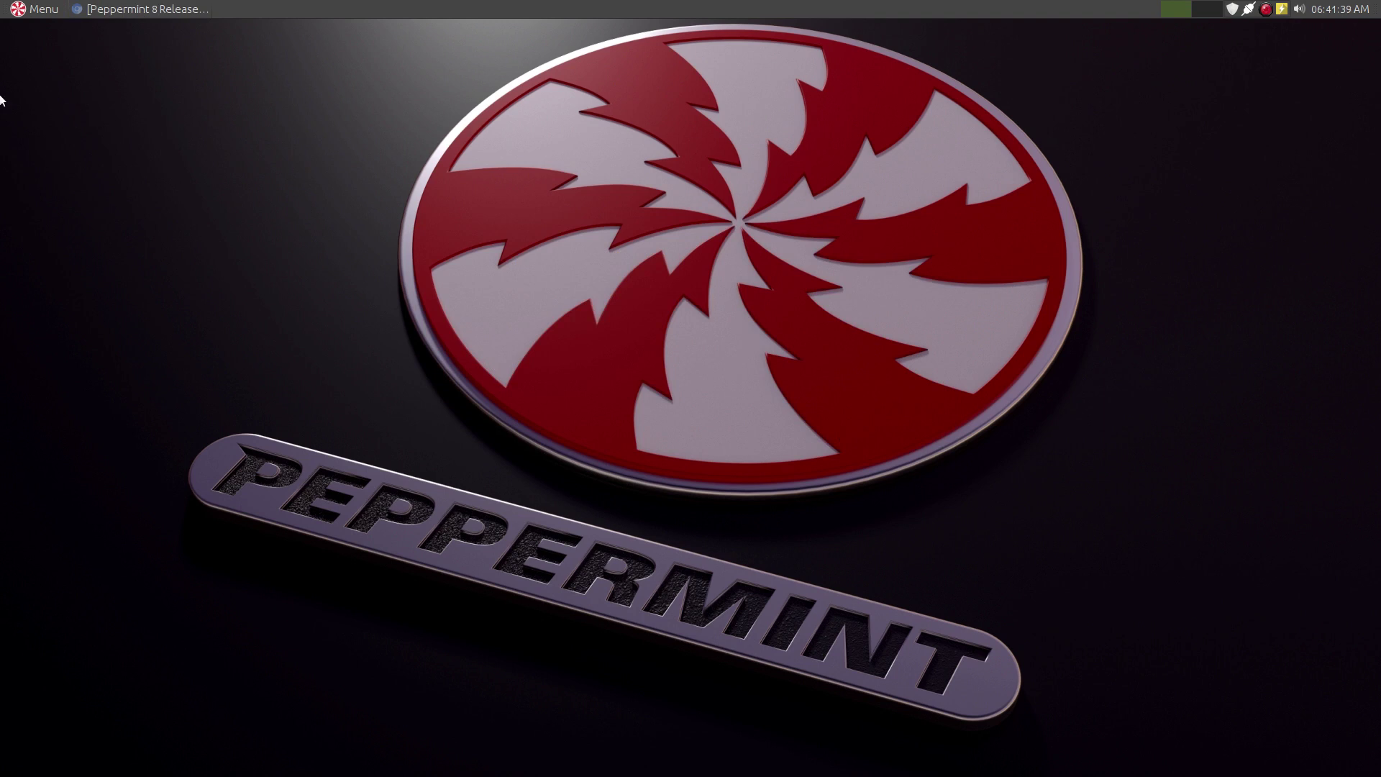
# Open the menu and browse the System Tools apps
pyautogui.click(27, 10)
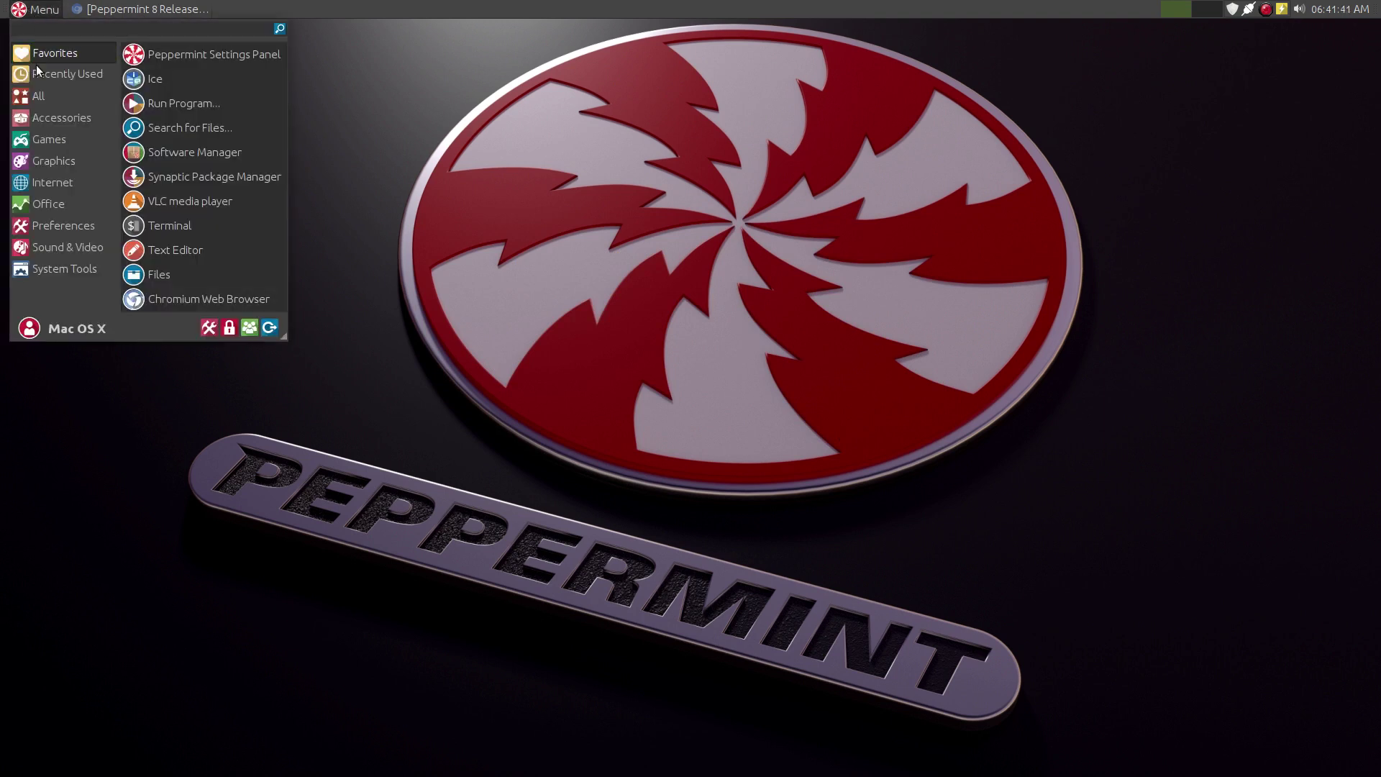
pyautogui.click(56, 264)
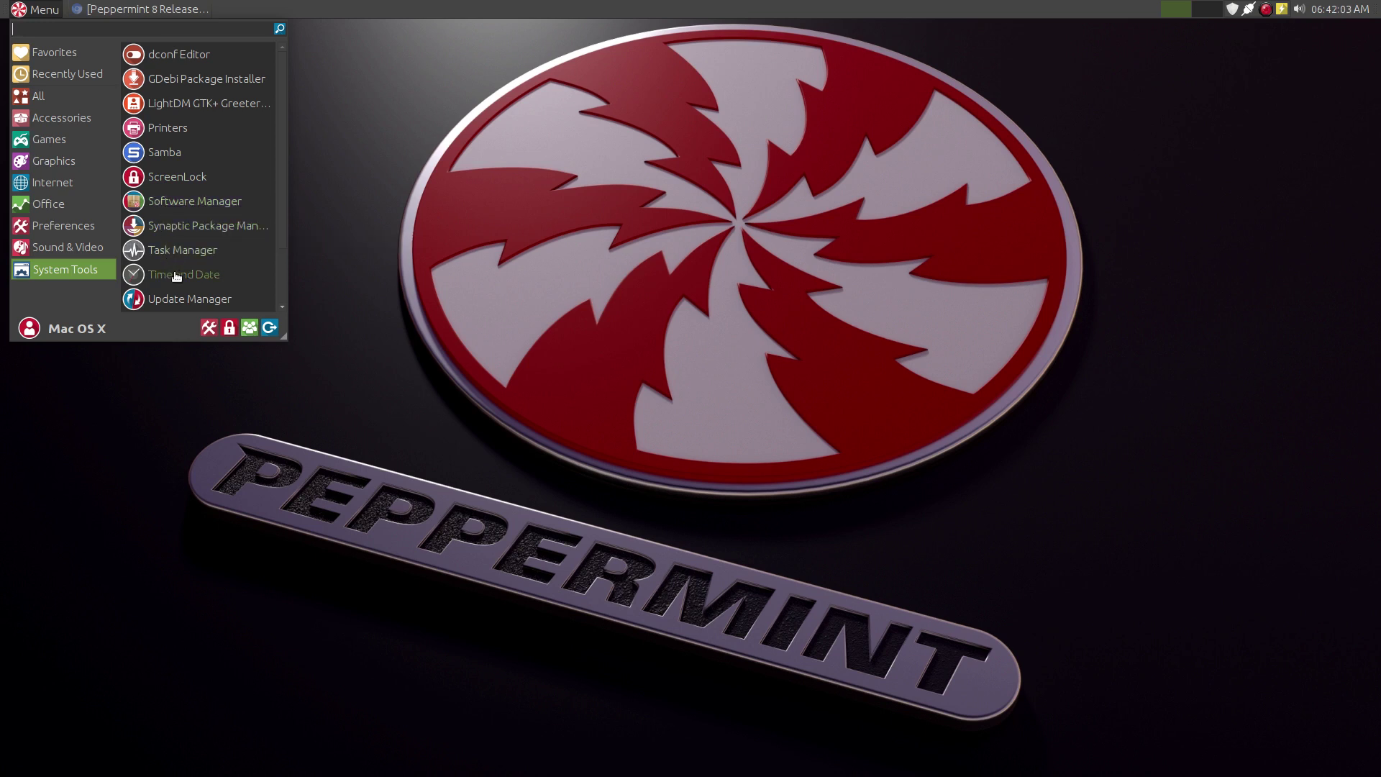
pyautogui.scroll(-3, 184, 294)
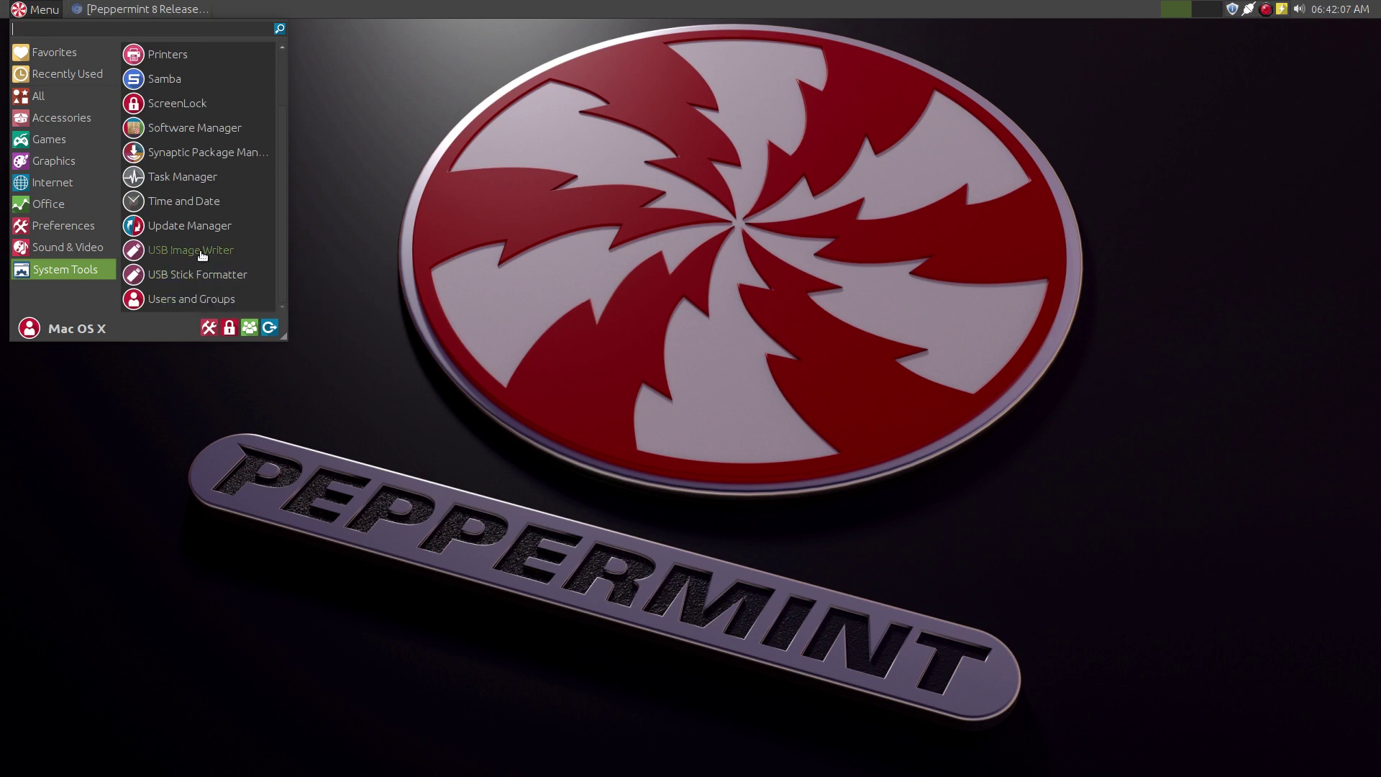
# Browse the Accessories apps, close the menu, and restore the Peppermint 8 release page
pyautogui.click(90, 108)
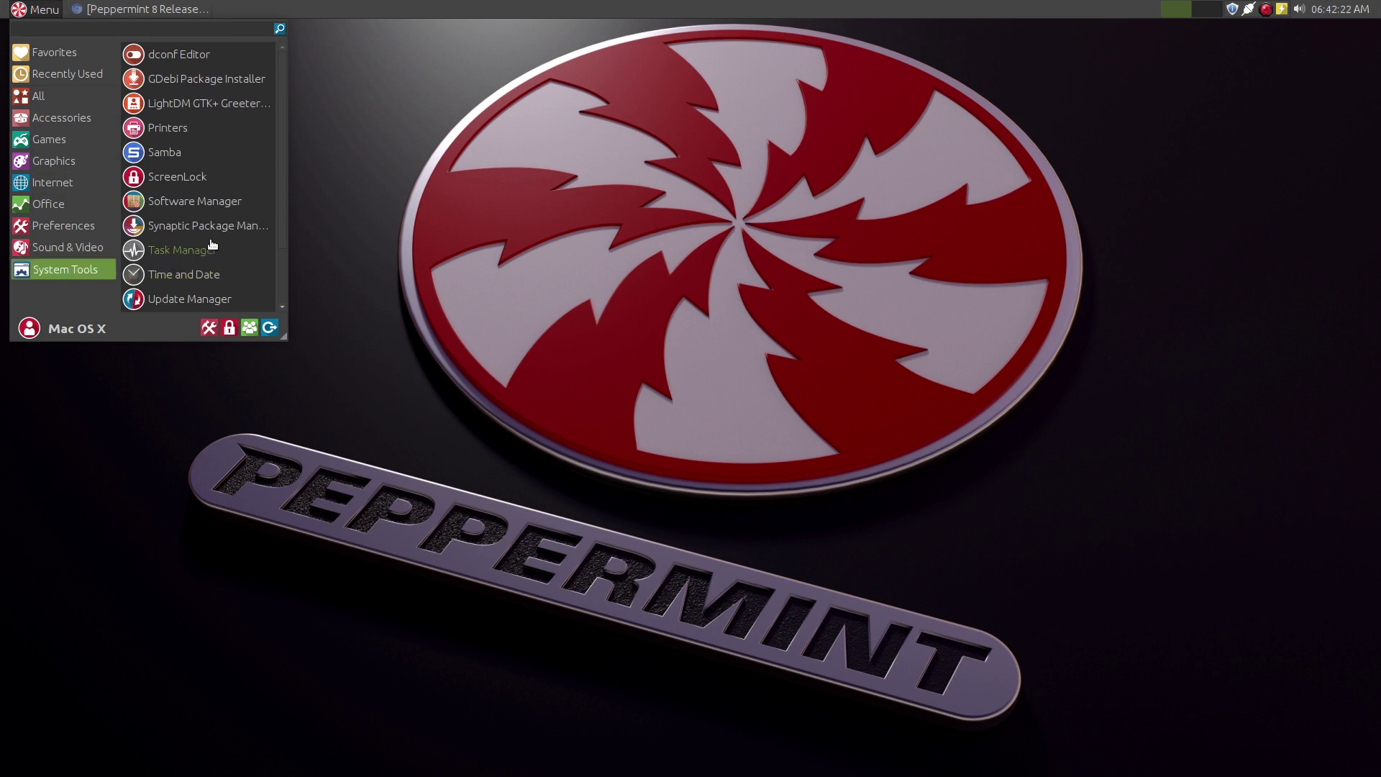
pyautogui.scroll(-2, 212, 245)
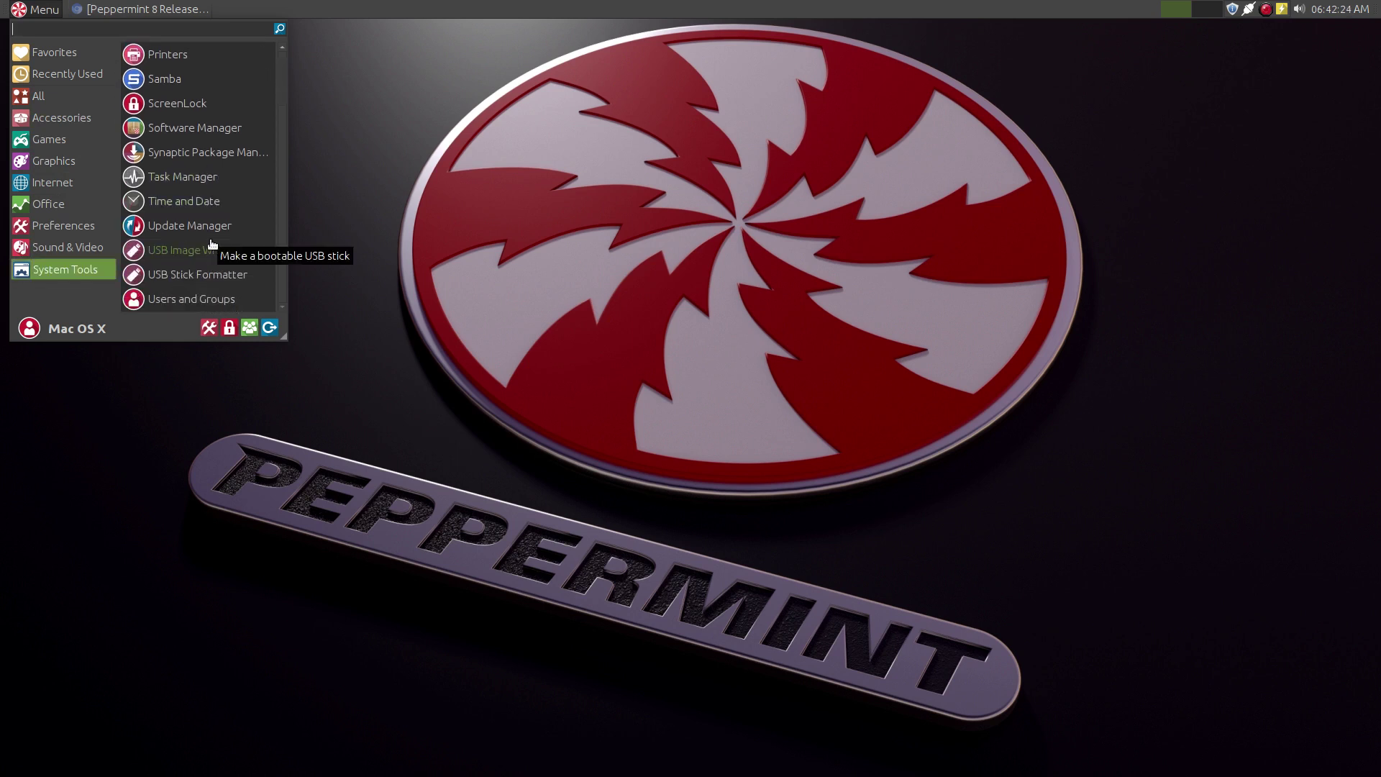
pyautogui.scroll(2, 213, 245)
pyautogui.moveTo(100, 115)
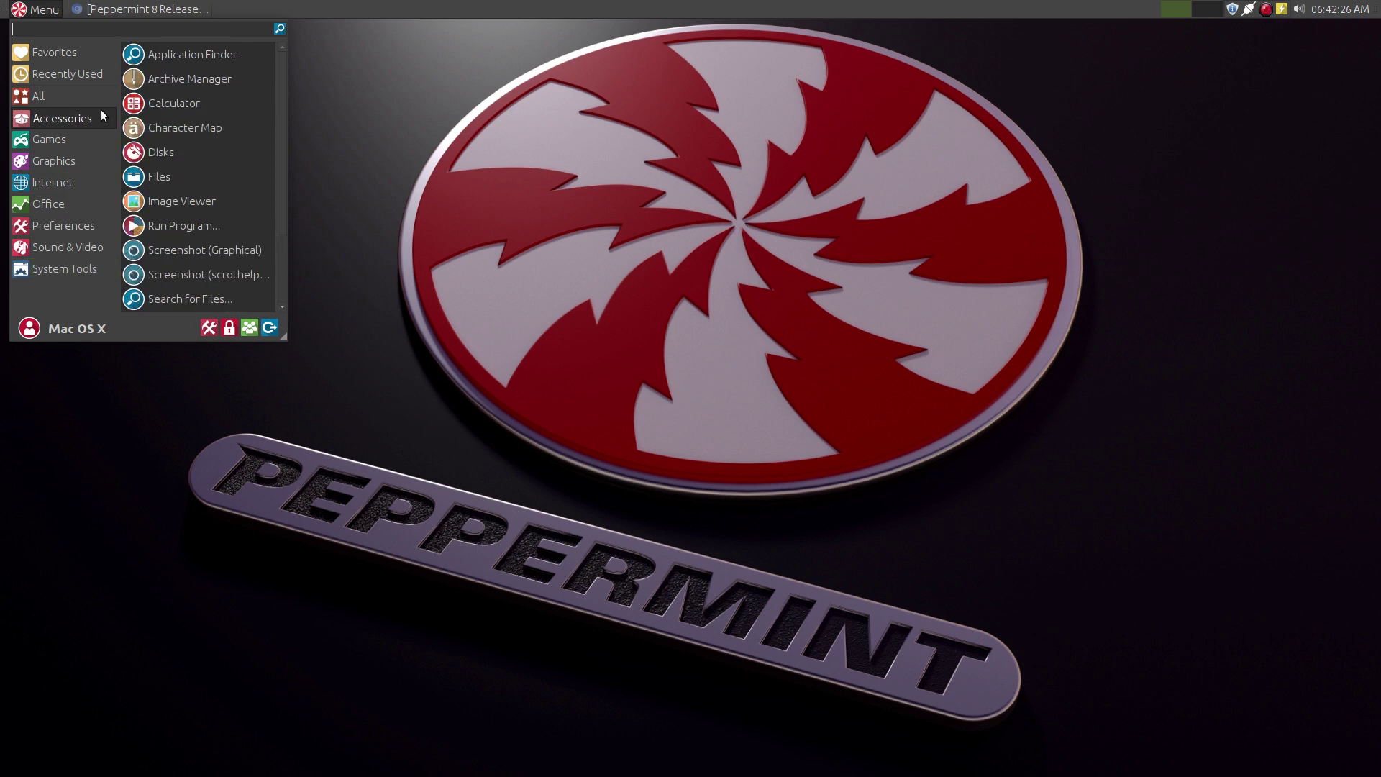
pyautogui.scroll(-2, 158, 113)
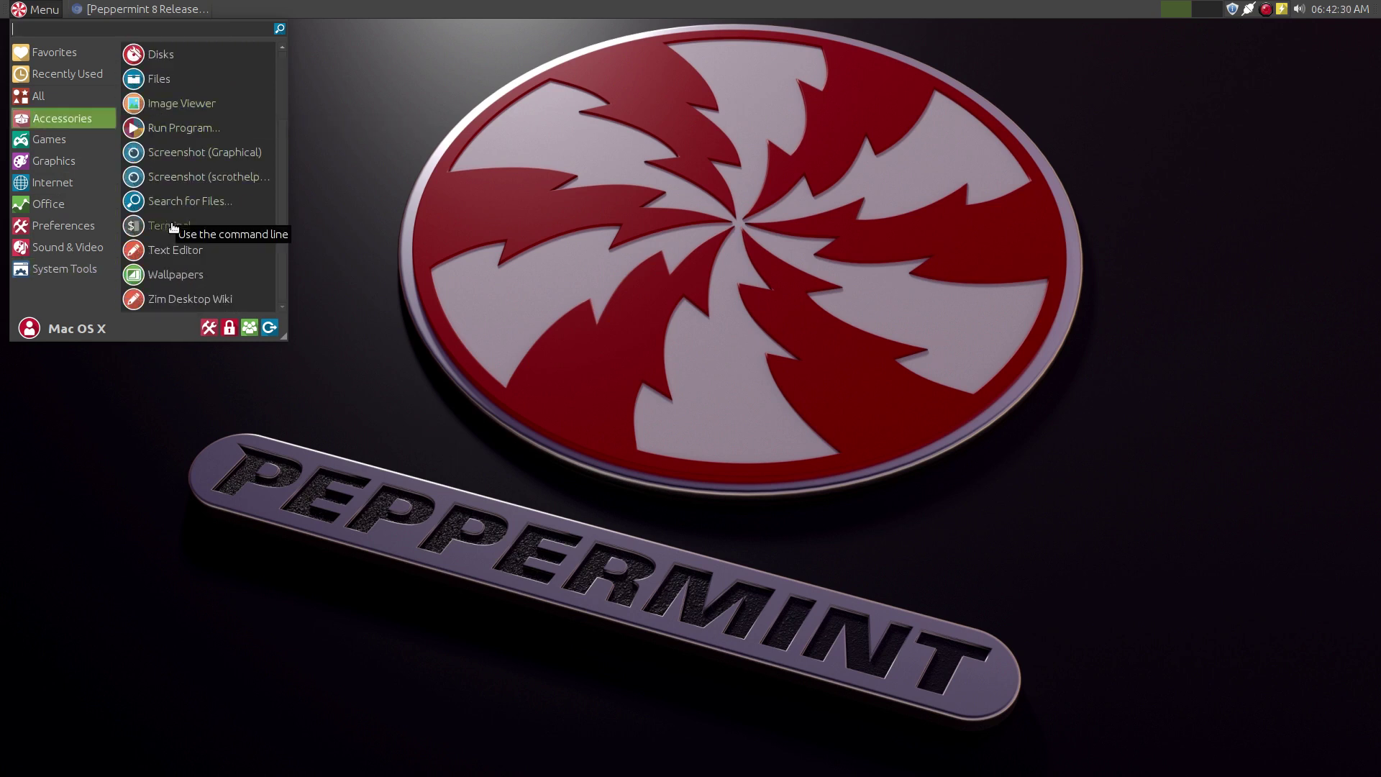
pyautogui.click(334, 213)
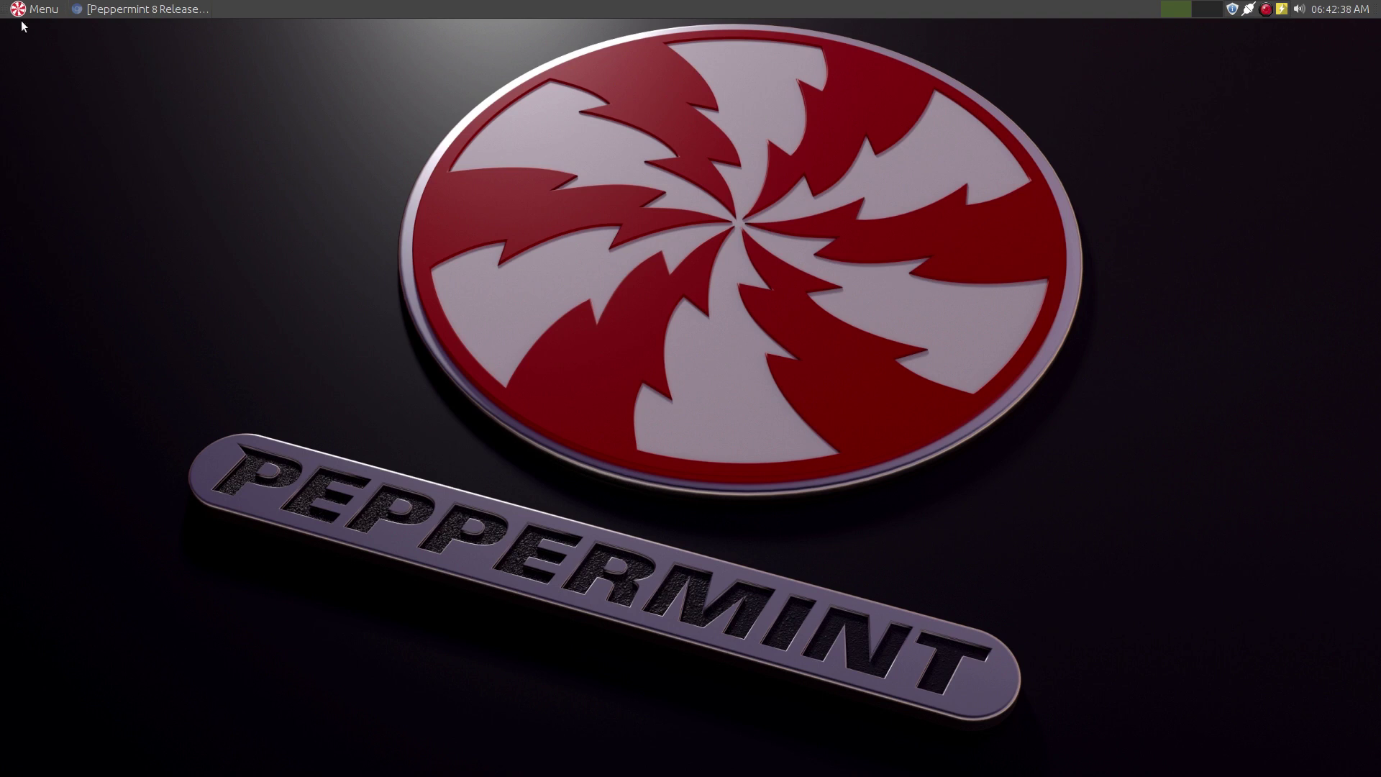
pyautogui.click(91, 10)
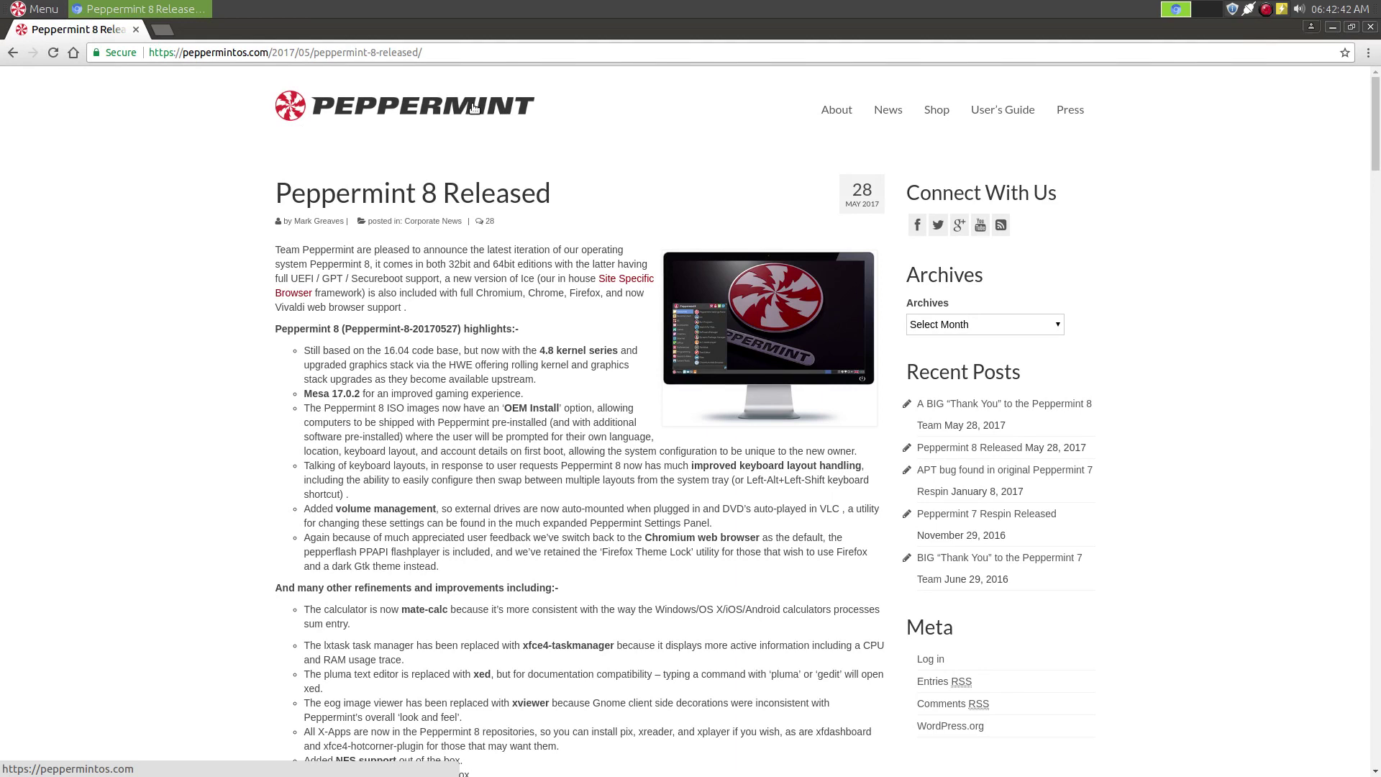
# Load the peppermintos.com home page, highlight the Ice web app paragraph, scroll, then close Chromium
pyautogui.click(474, 107)
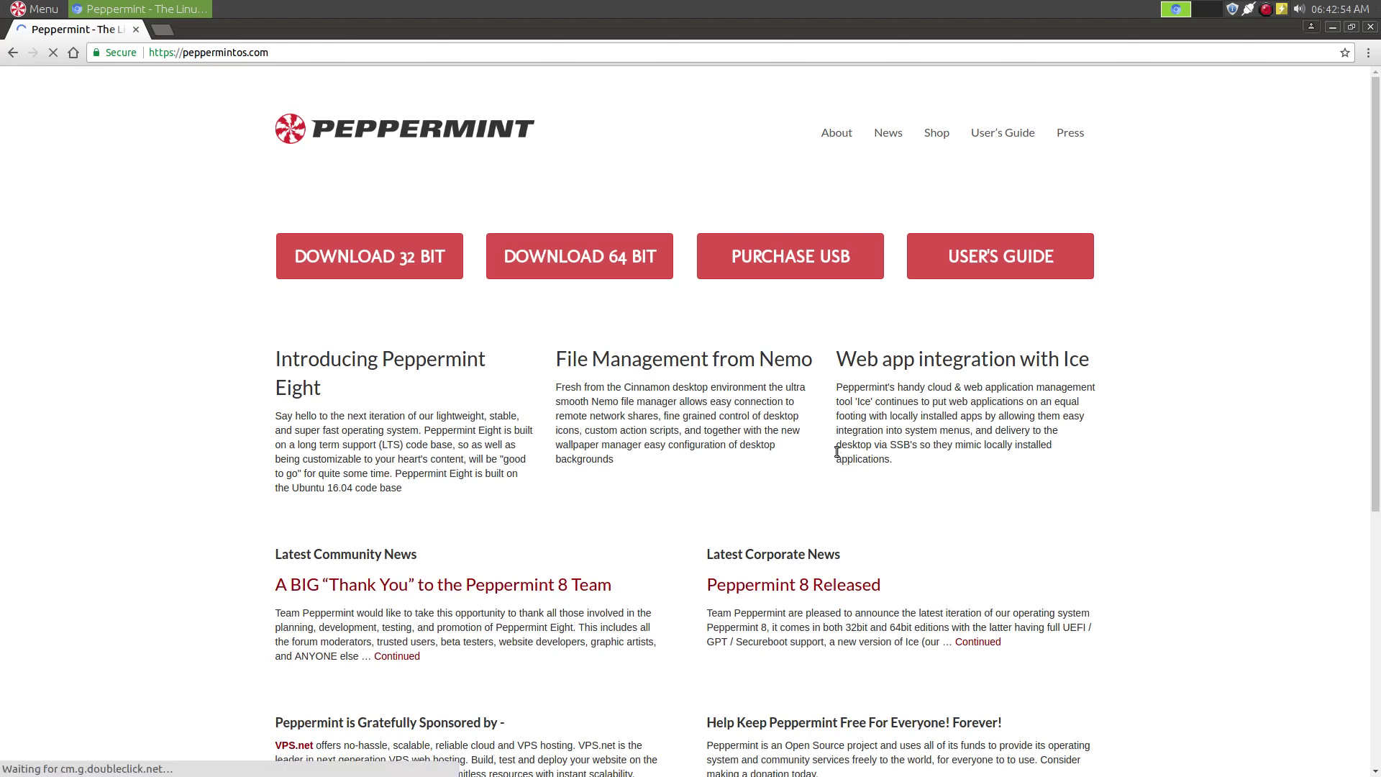
pyautogui.moveTo(831, 389); pyautogui.dragTo(1063, 459)
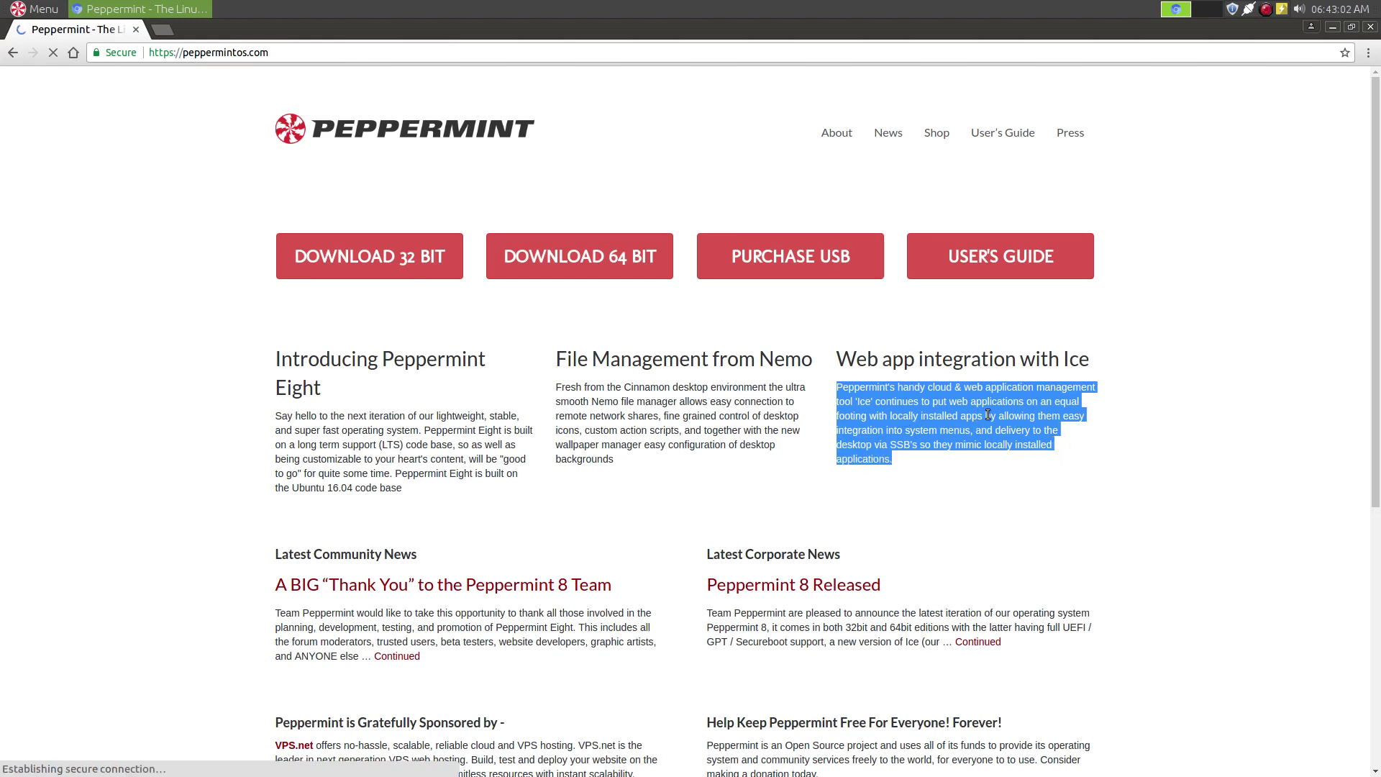
pyautogui.click(981, 464)
pyautogui.scroll(-3, 733, 477)
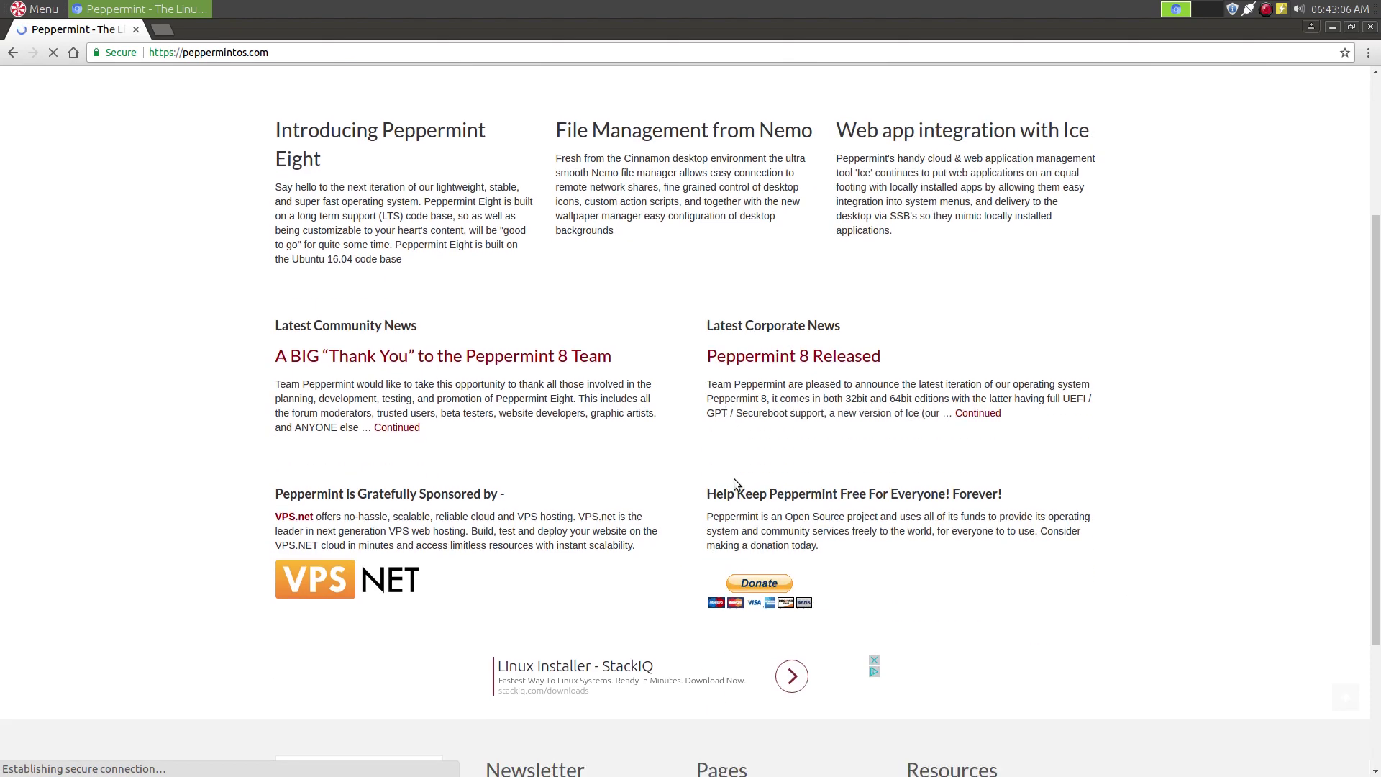
pyautogui.scroll(3, 733, 477)
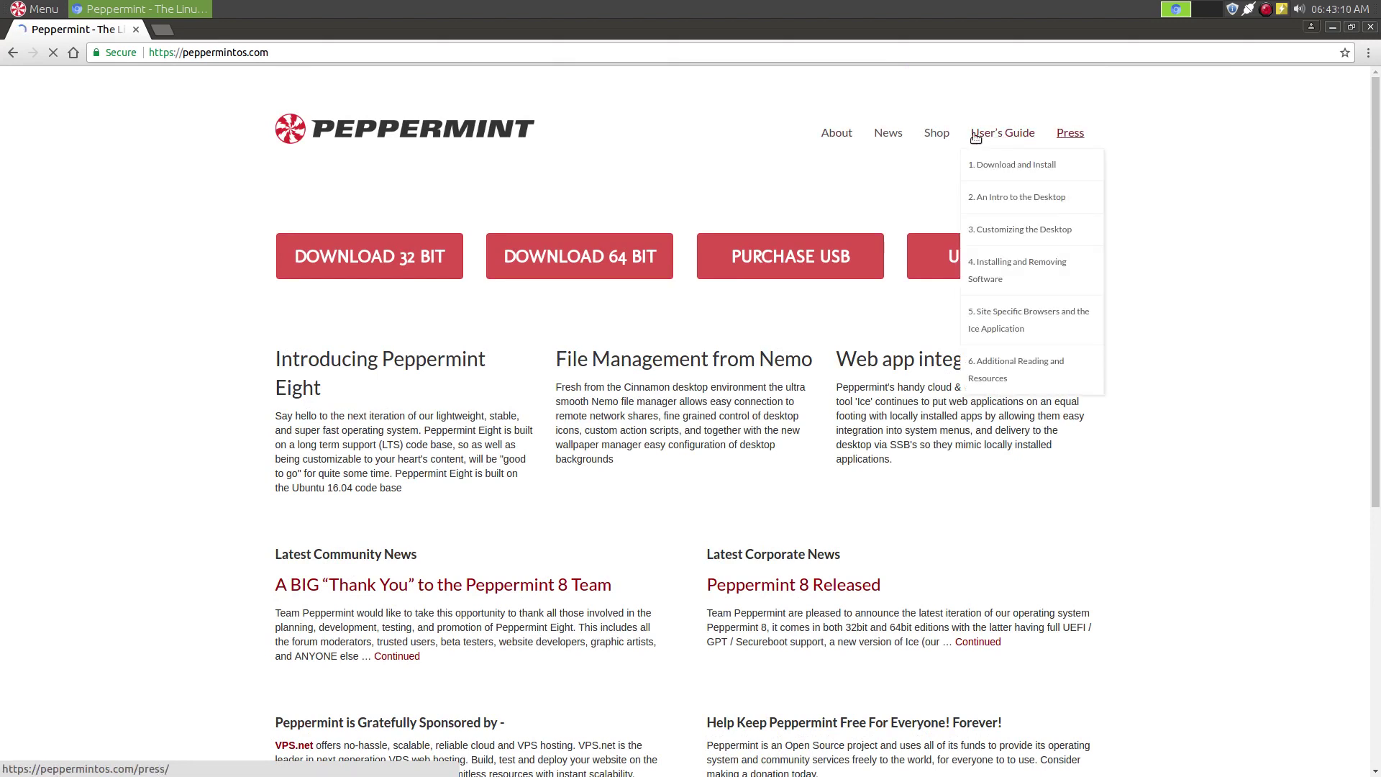
pyautogui.moveTo(841, 134)
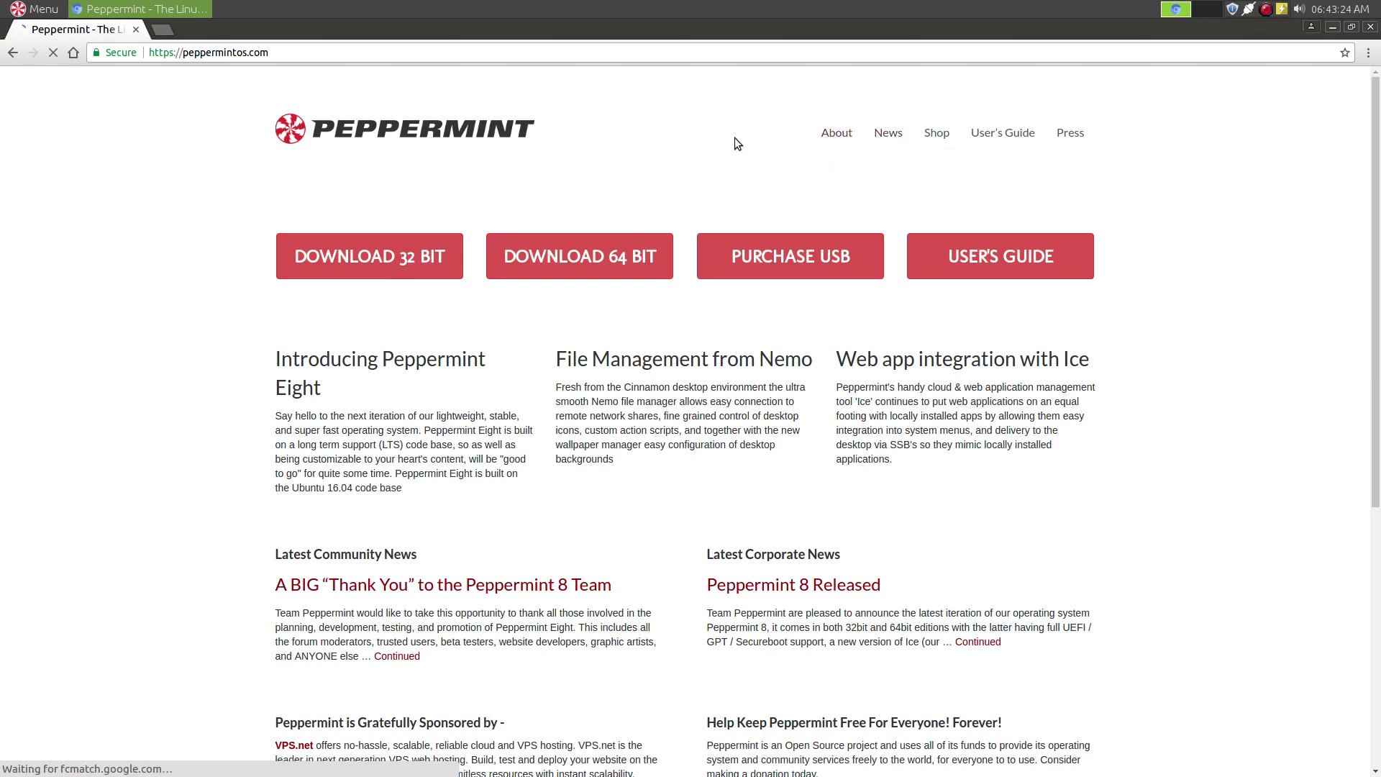
pyautogui.click(1369, 29)
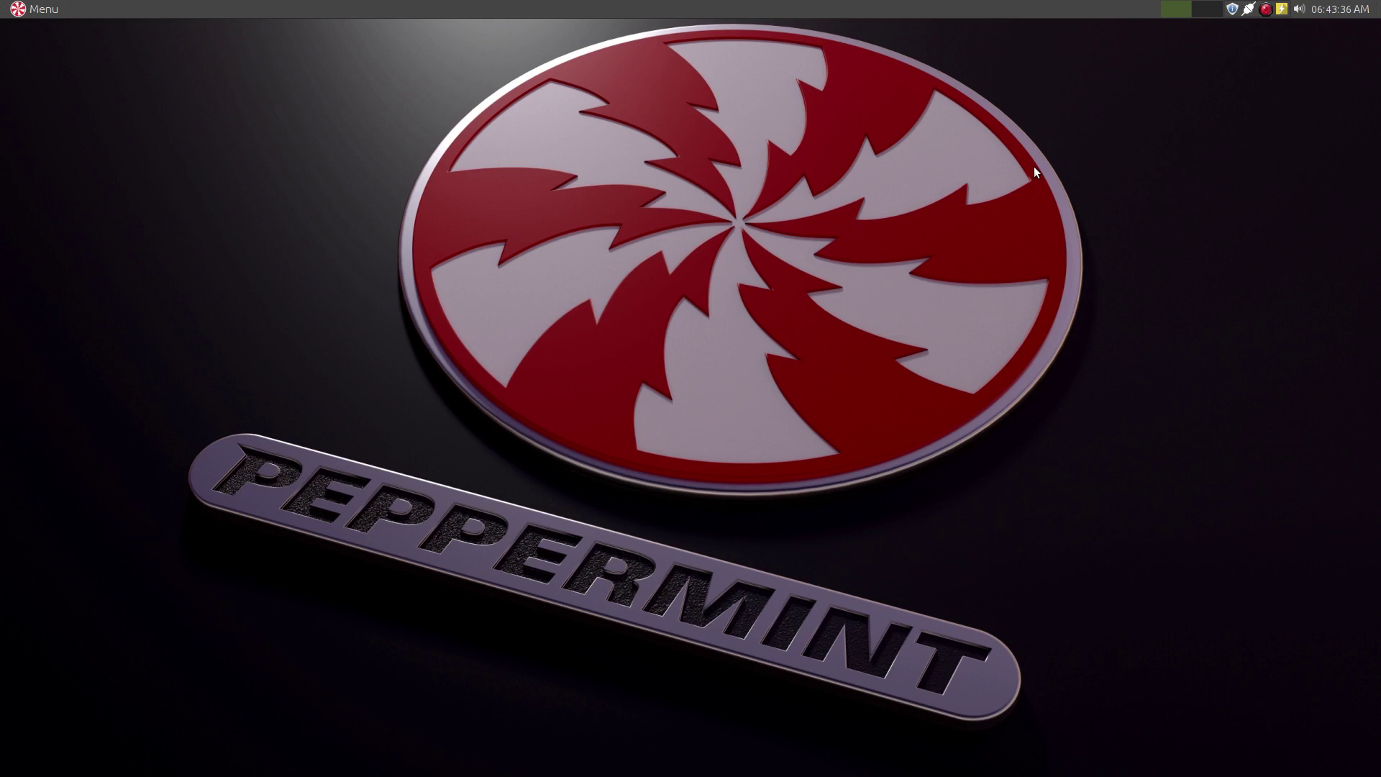
pyautogui.click(35, 9)
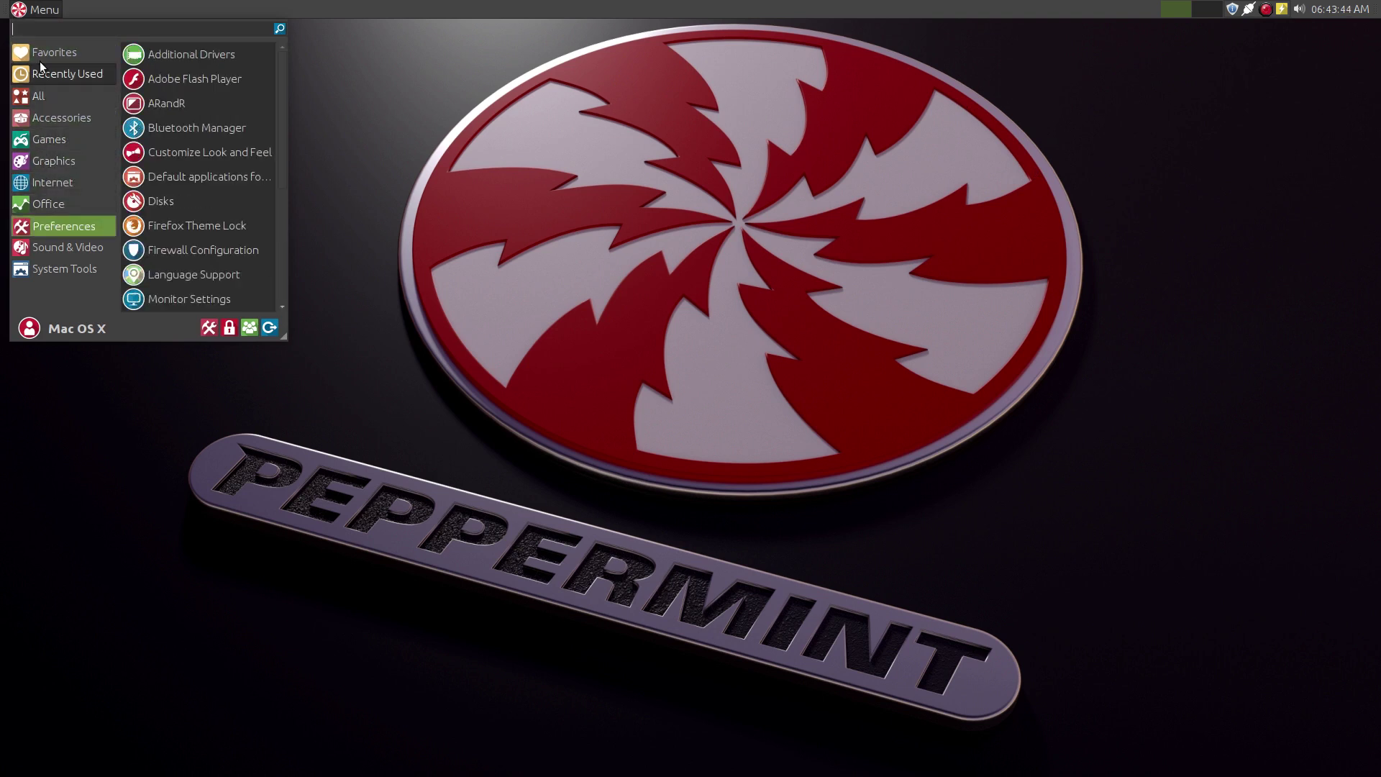
pyautogui.moveTo(41, 51)
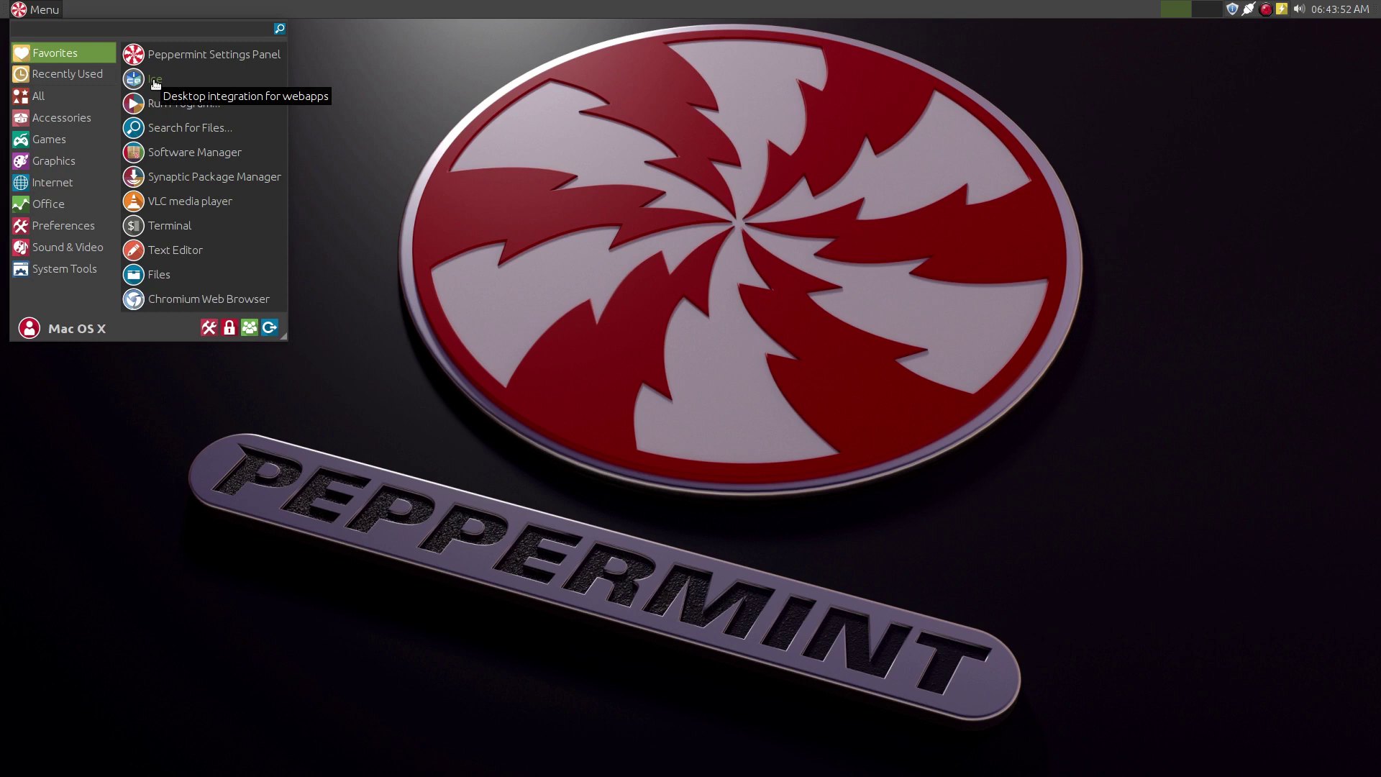
pyautogui.click(488, 65)
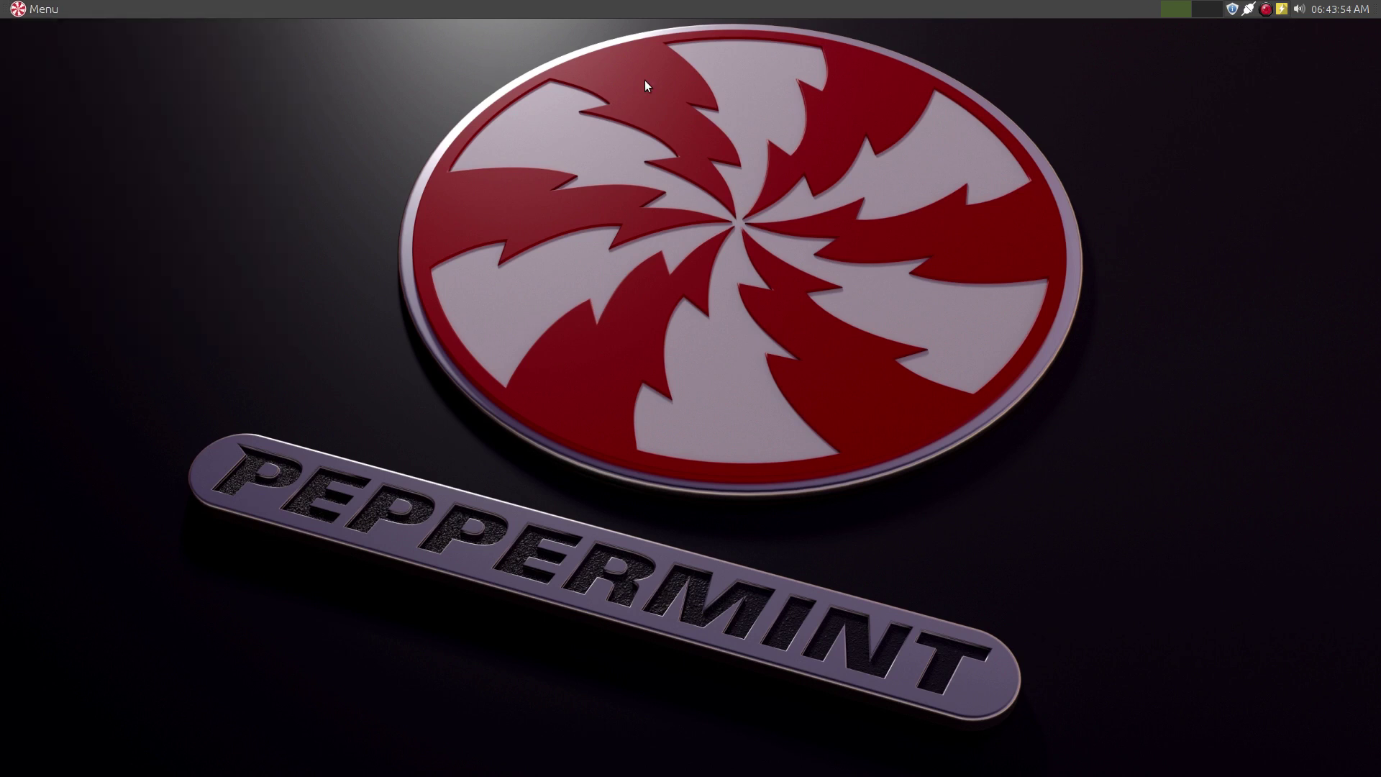